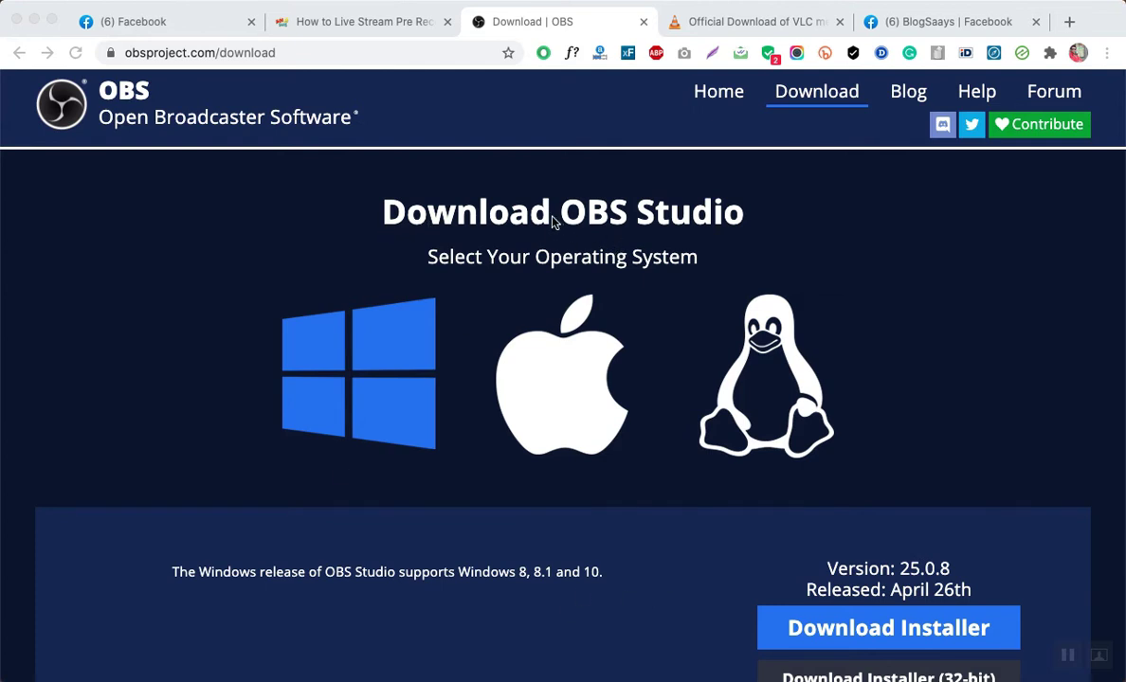
# Look over the OBS Studio download page, the VLC for Mac OS X download page and the BlogSaays Facebook page.
pyautogui.click(523, 203)
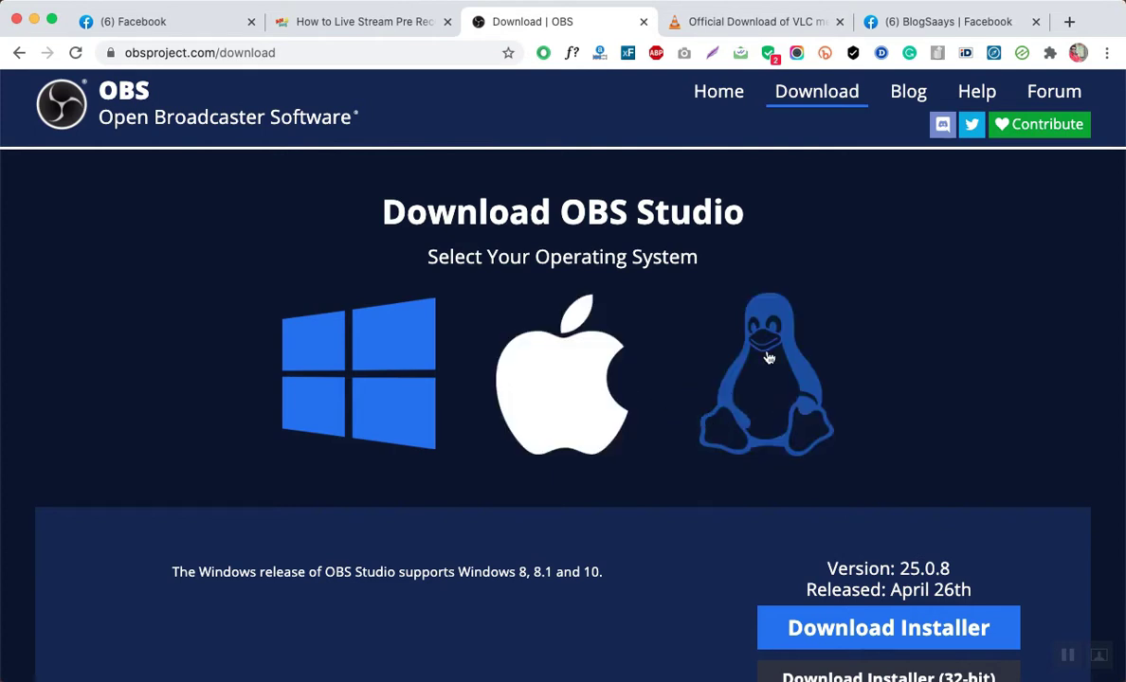
pyautogui.click(728, 22)
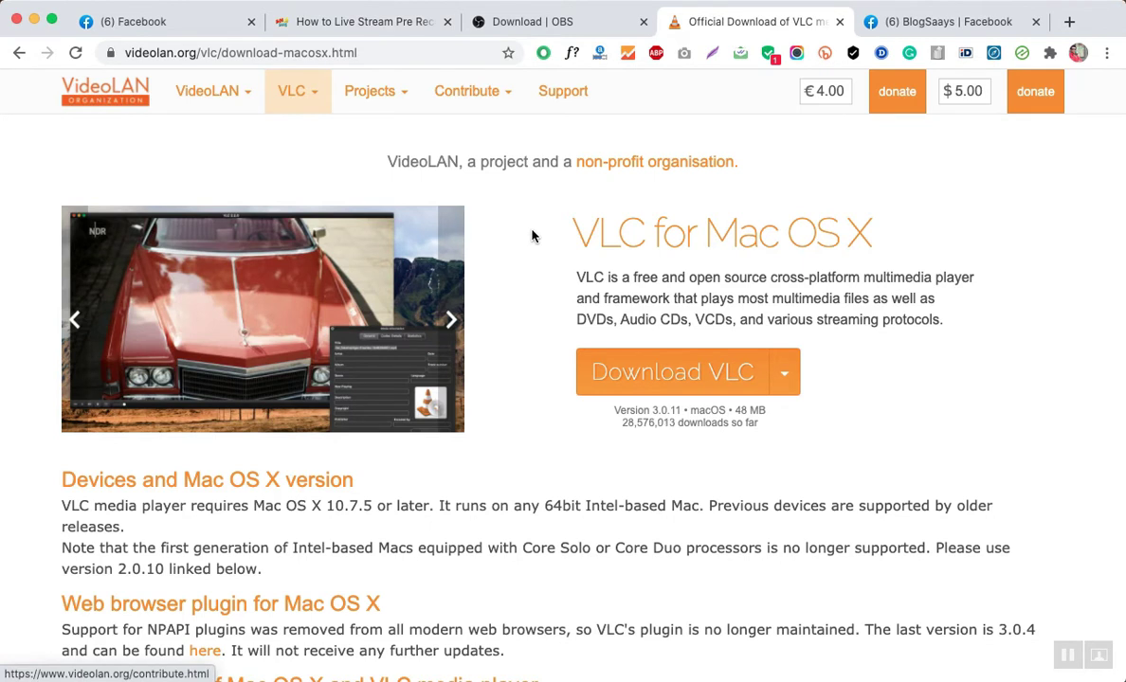
pyautogui.click(886, 23)
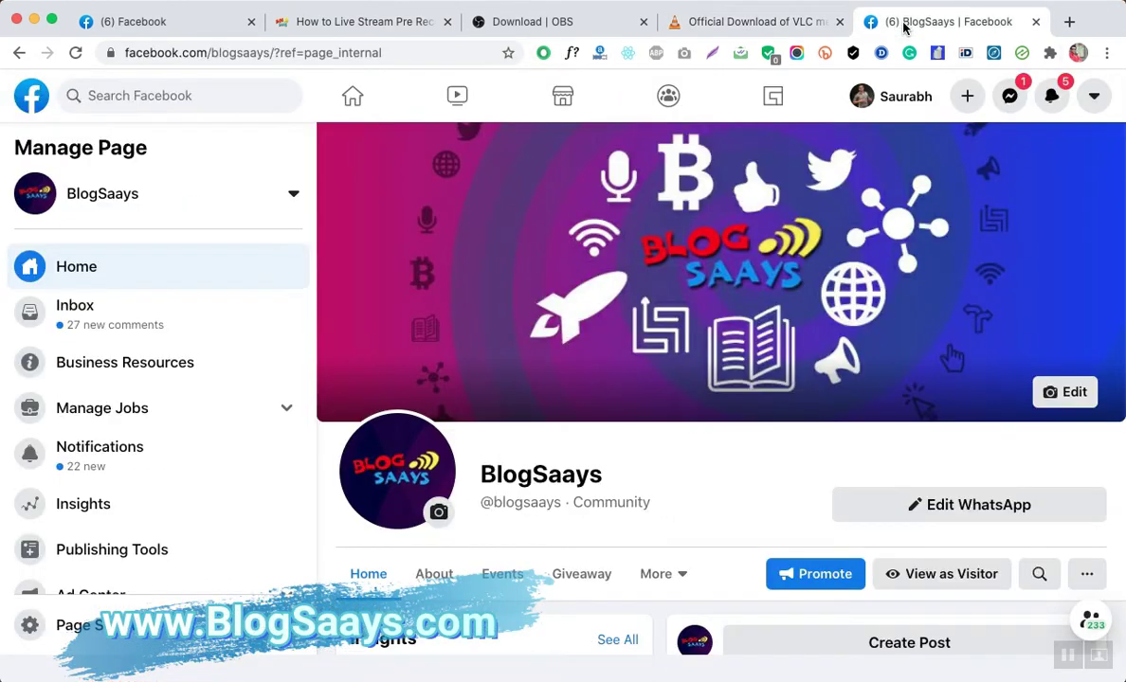
# Create a live video from the Facebook home feed, choose Use Stream Key and bring up the Live Stream Setup details.
pyautogui.click(151, 21)
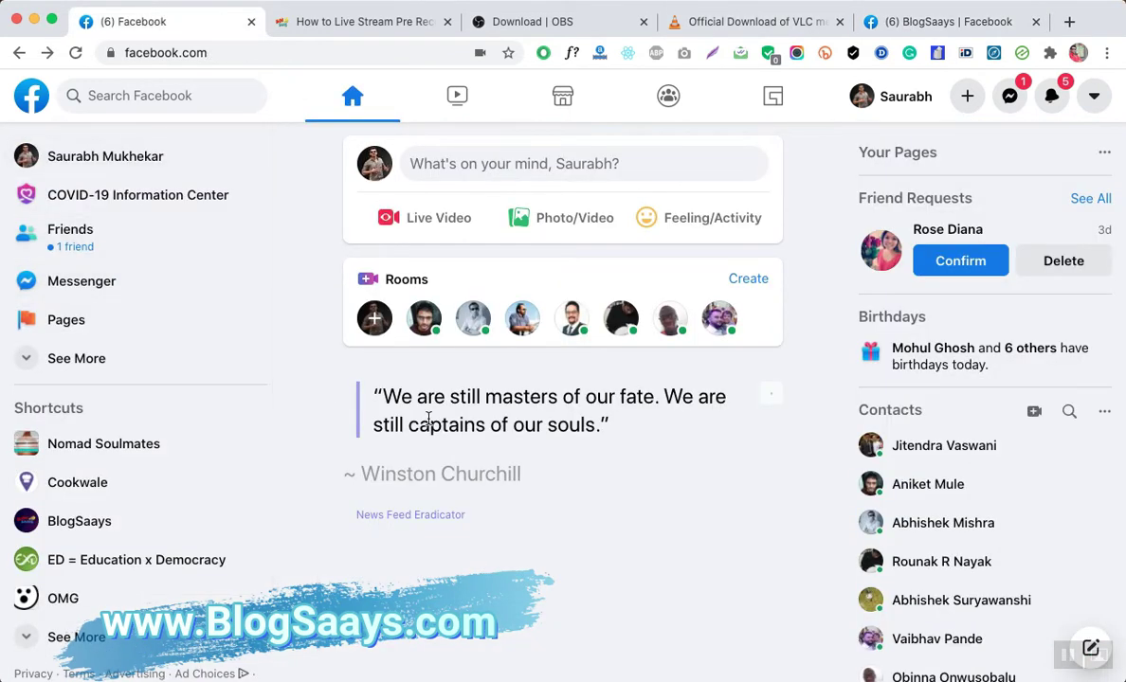
pyautogui.click(439, 220)
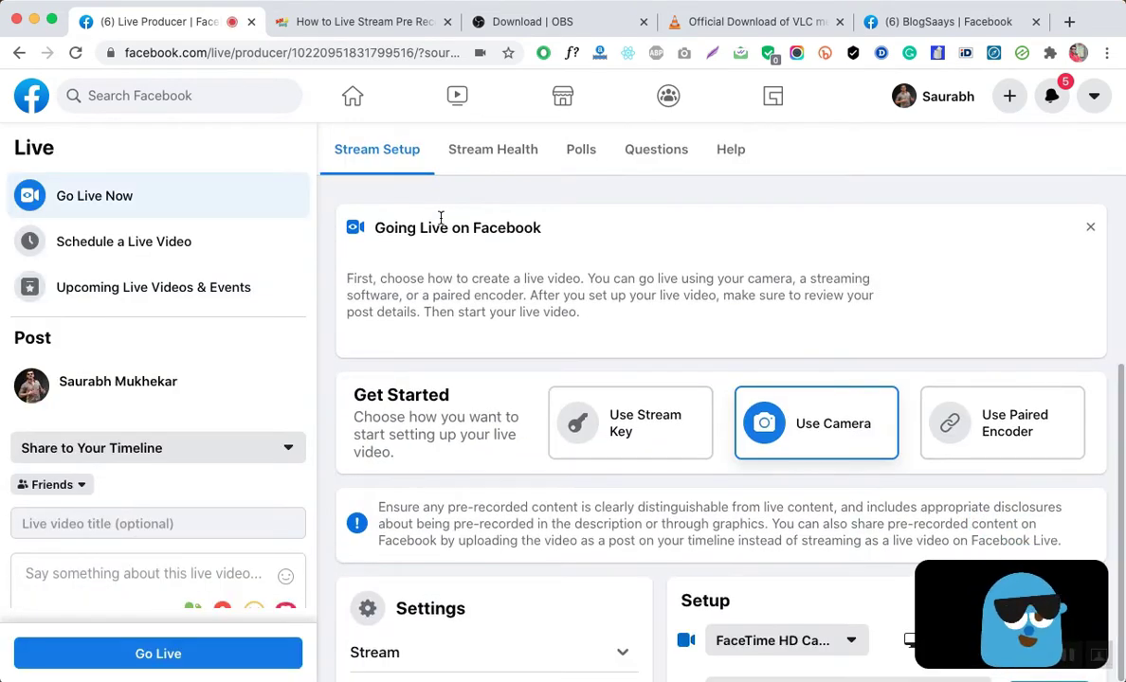
pyautogui.click(648, 427)
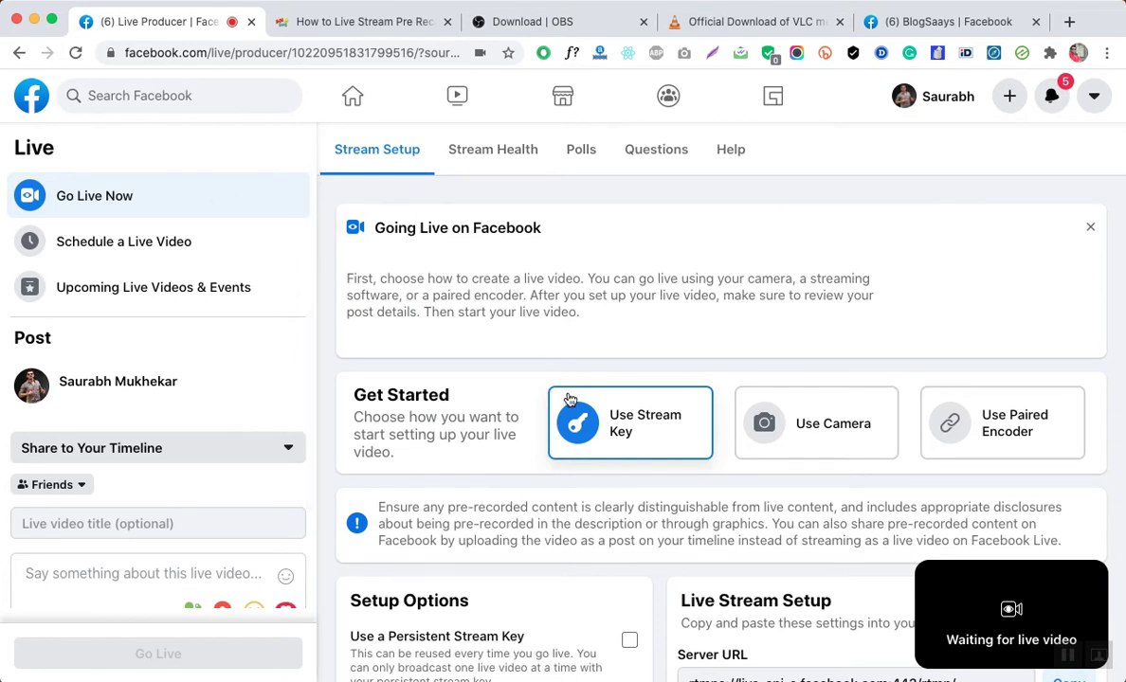
pyautogui.scroll(-5, 662, 442)
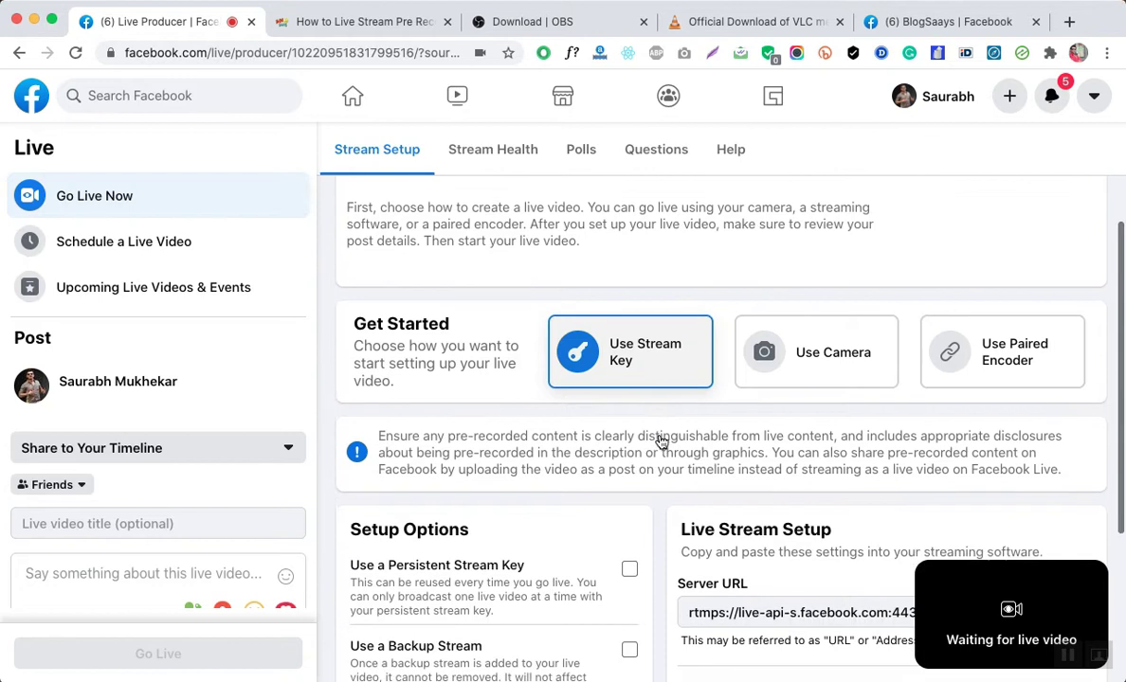
pyautogui.scroll(2, 661, 440)
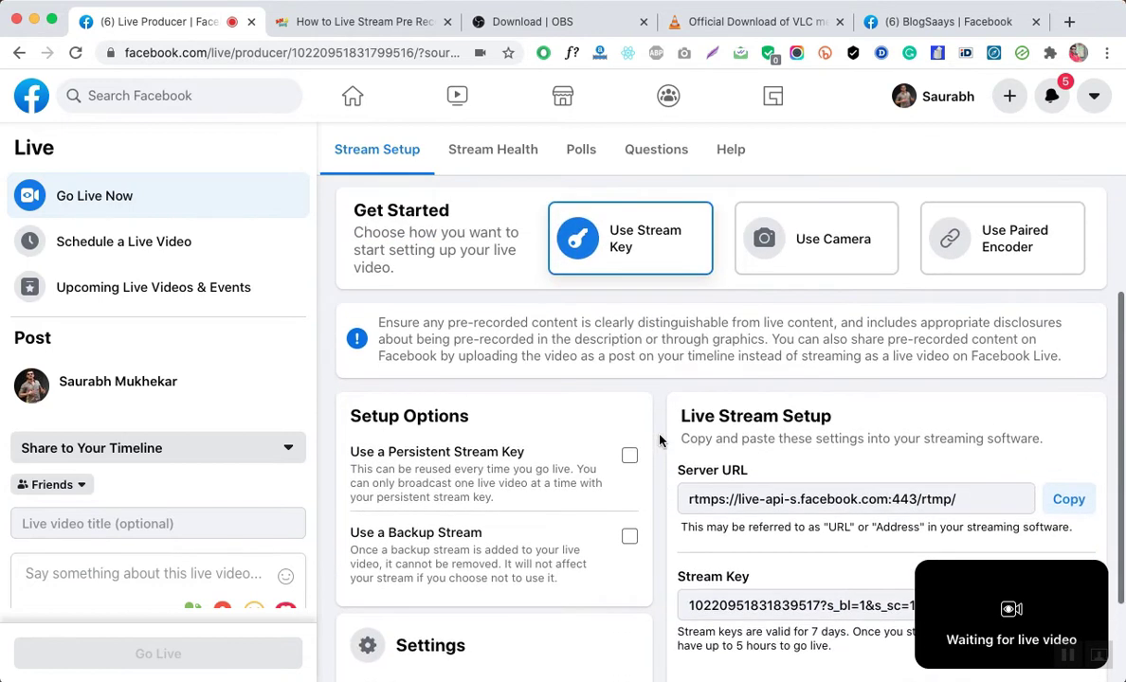
pyautogui.scroll(-1, 661, 439)
pyautogui.scroll(-1, 661, 439)
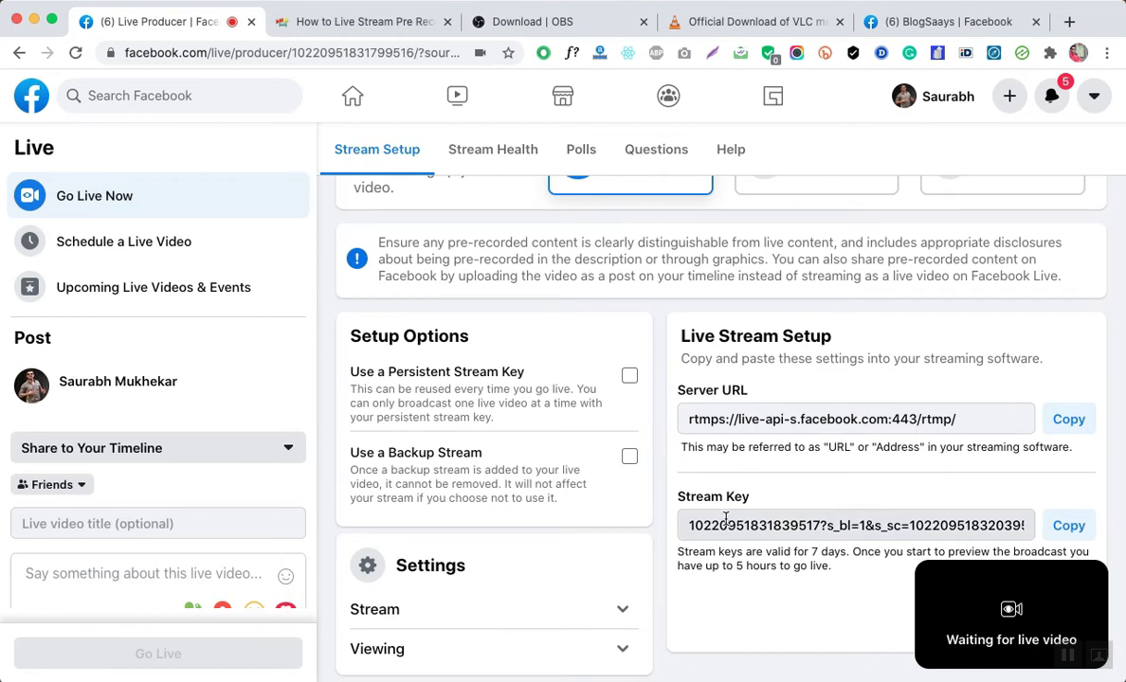
# Switch to OBS and set the streaming service to Facebook Live with the Default server in the stream settings.
pyautogui.moveTo(703, 652)
pyautogui.click(909, 648)
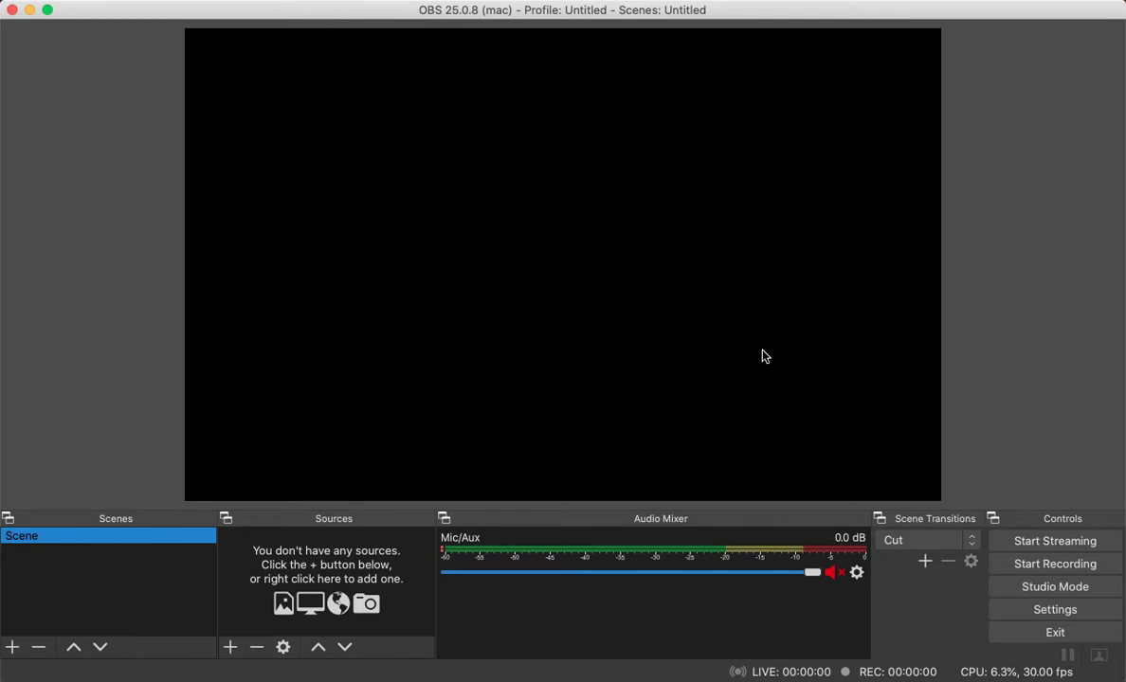
pyautogui.click(1006, 622)
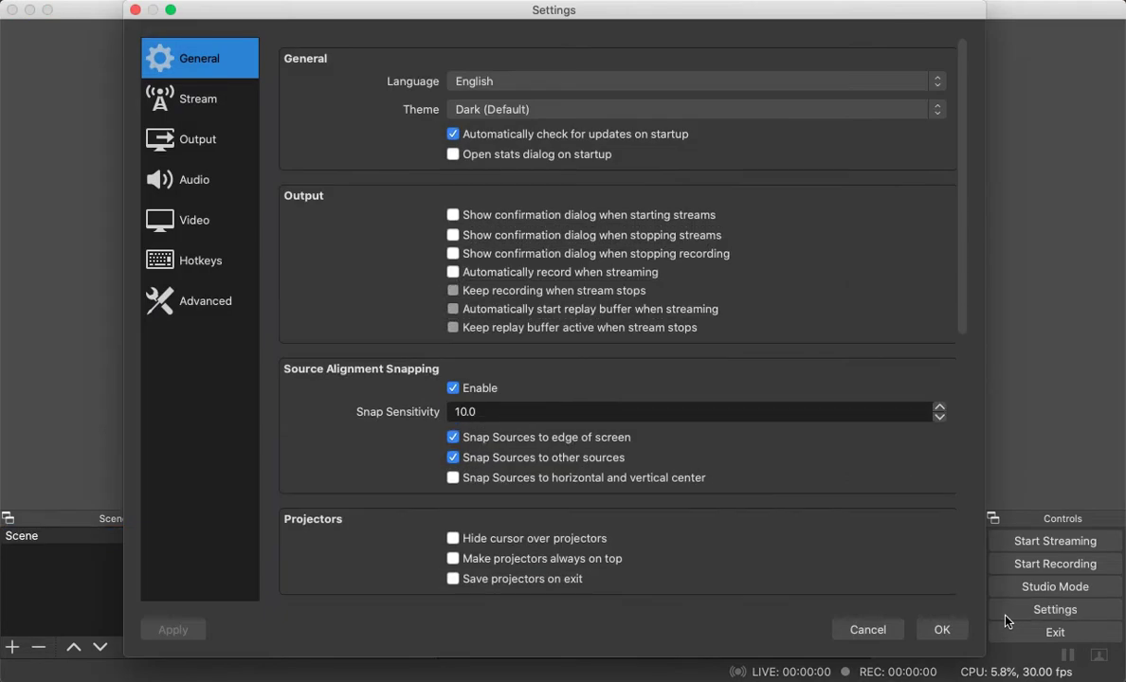
pyautogui.click(204, 106)
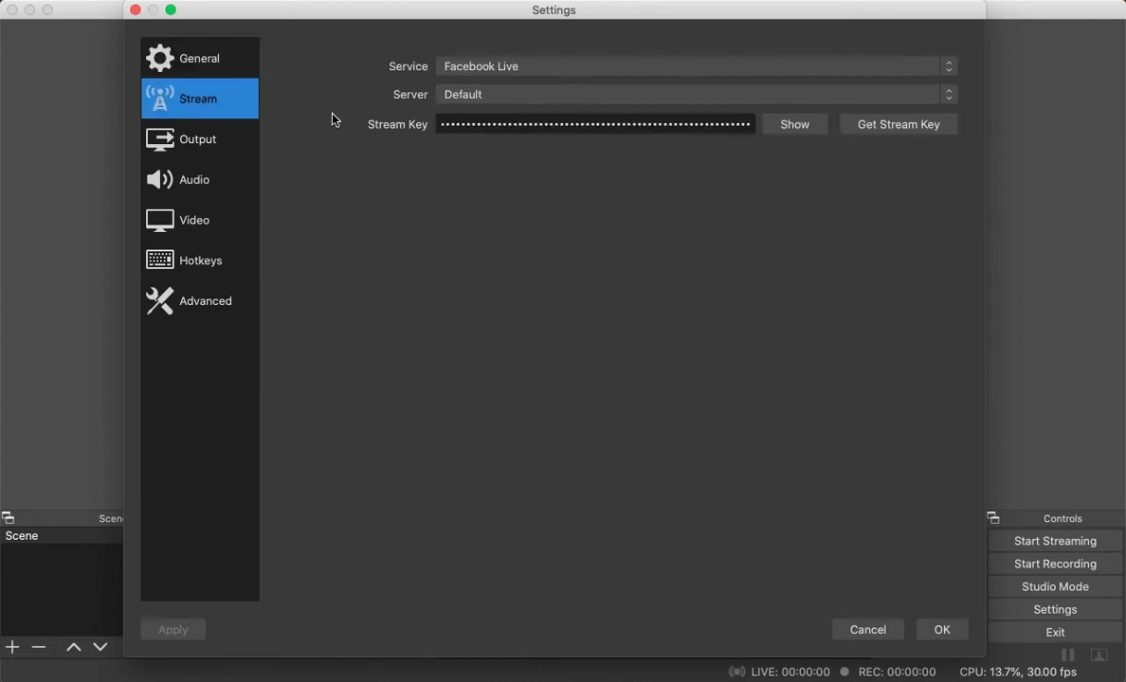
pyautogui.click(515, 70)
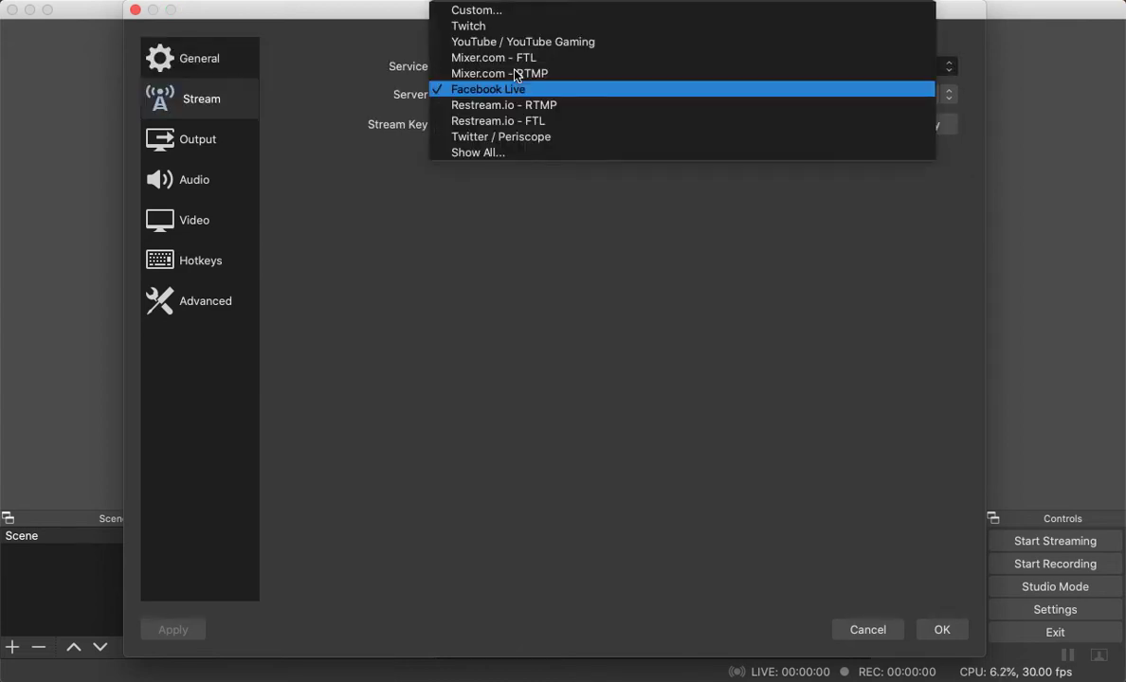
pyautogui.click(524, 91)
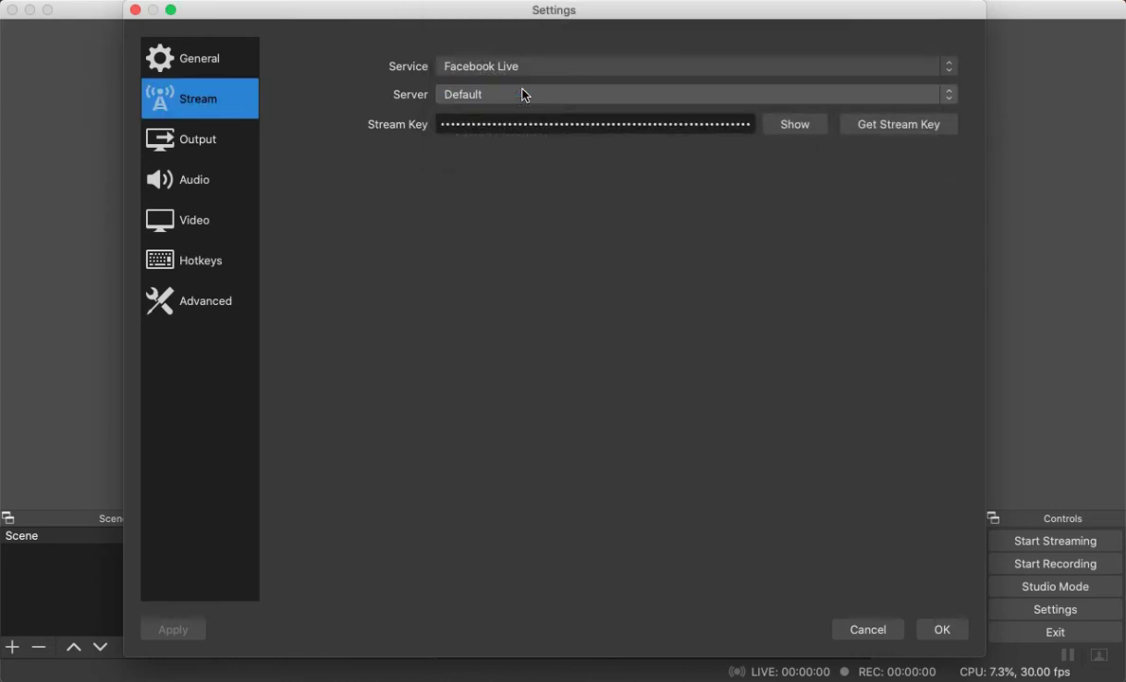
pyautogui.click(524, 94)
pyautogui.click(522, 93)
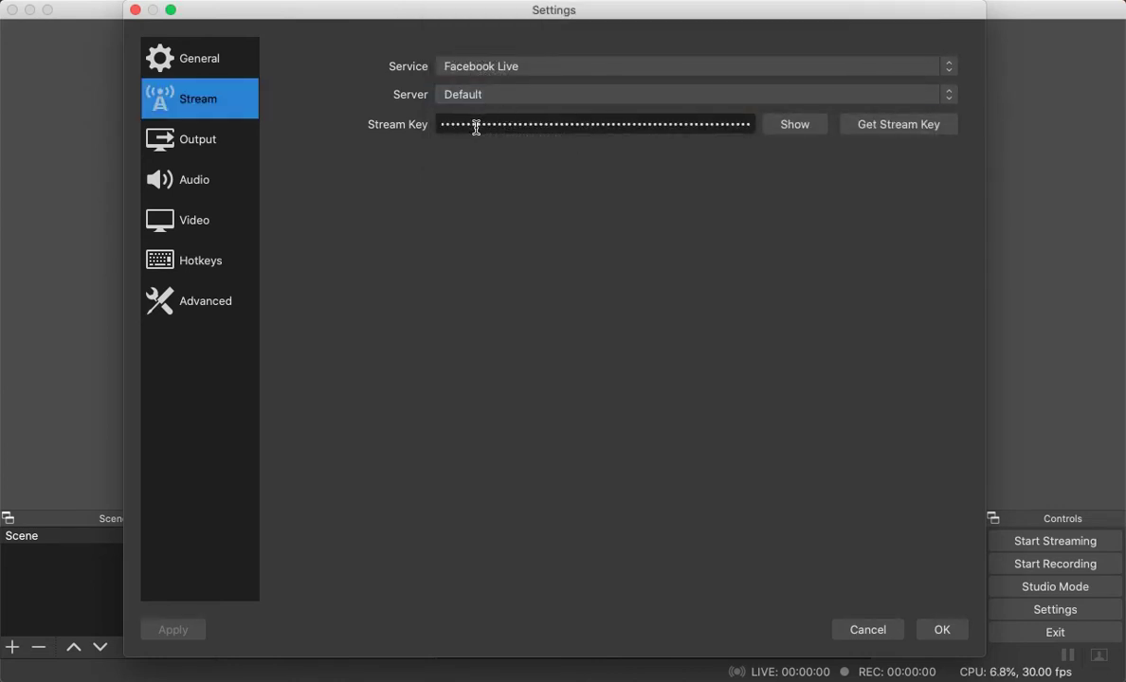
# Reveal the stored stream key in the stream settings and hide it again.
pyautogui.click(795, 124)
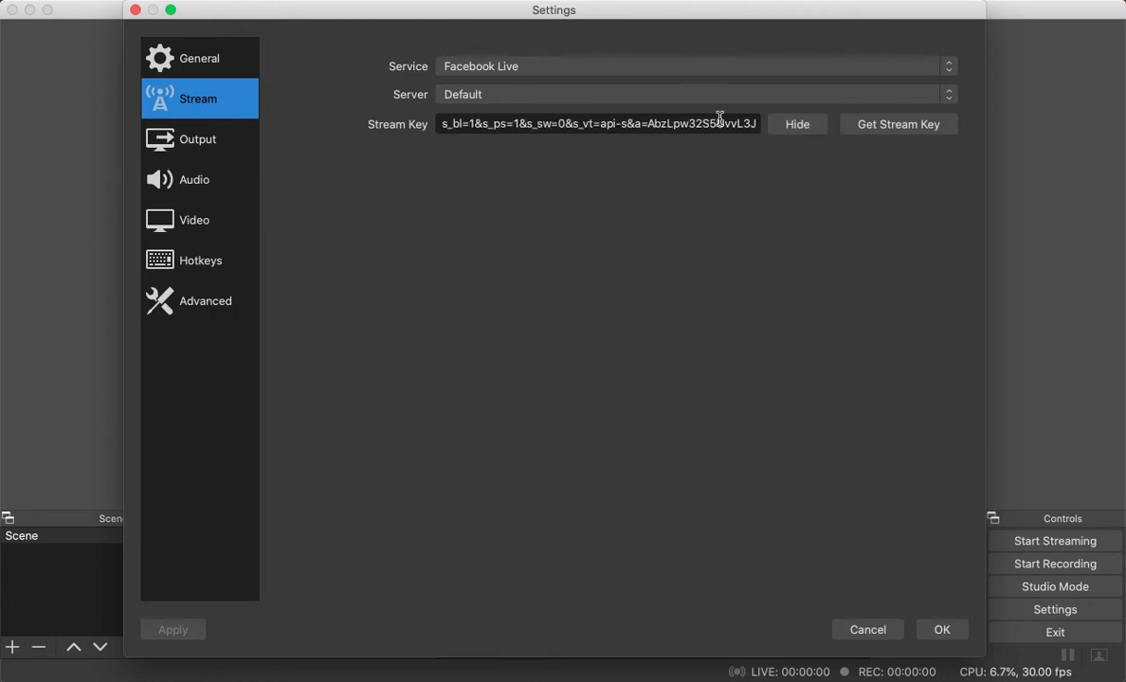
pyautogui.click(689, 124)
pyautogui.click(813, 132)
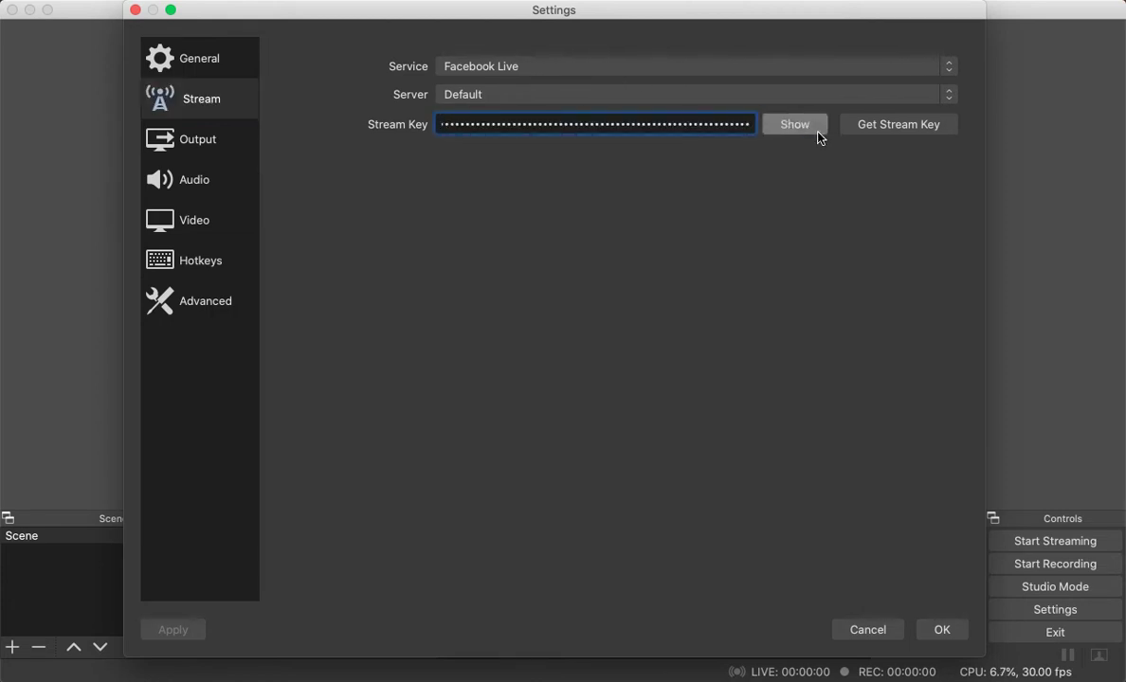
# Switch to the Facebook Live Producer page and copy the stream key.
pyautogui.press('super+Tab')
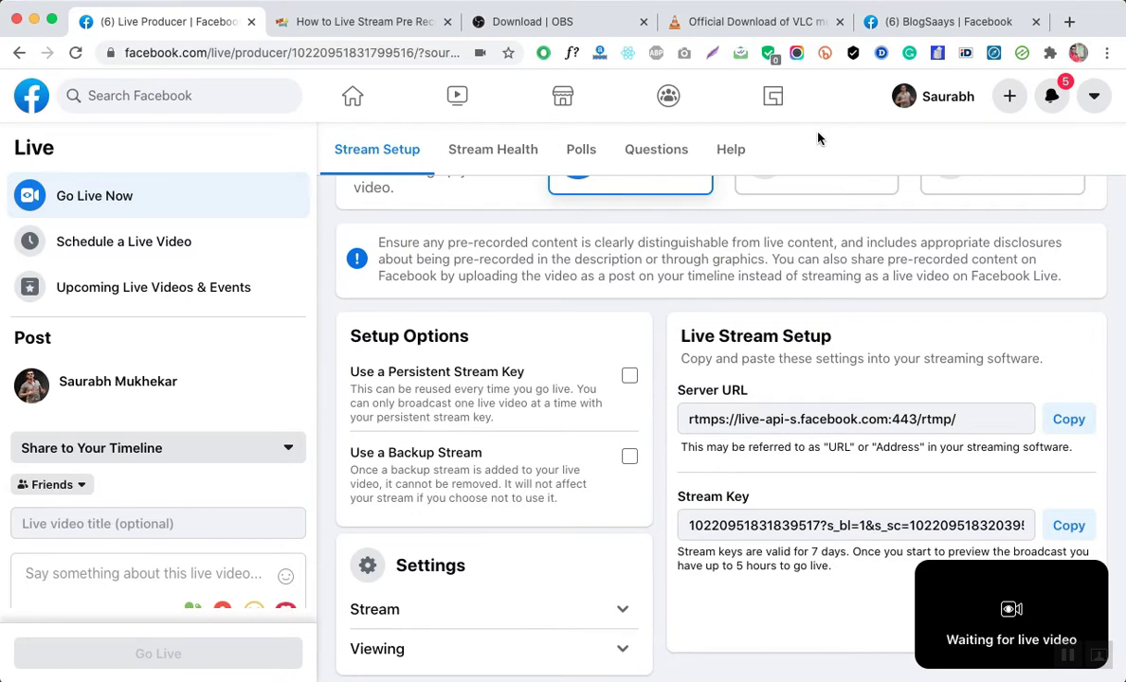
pyautogui.click(1068, 525)
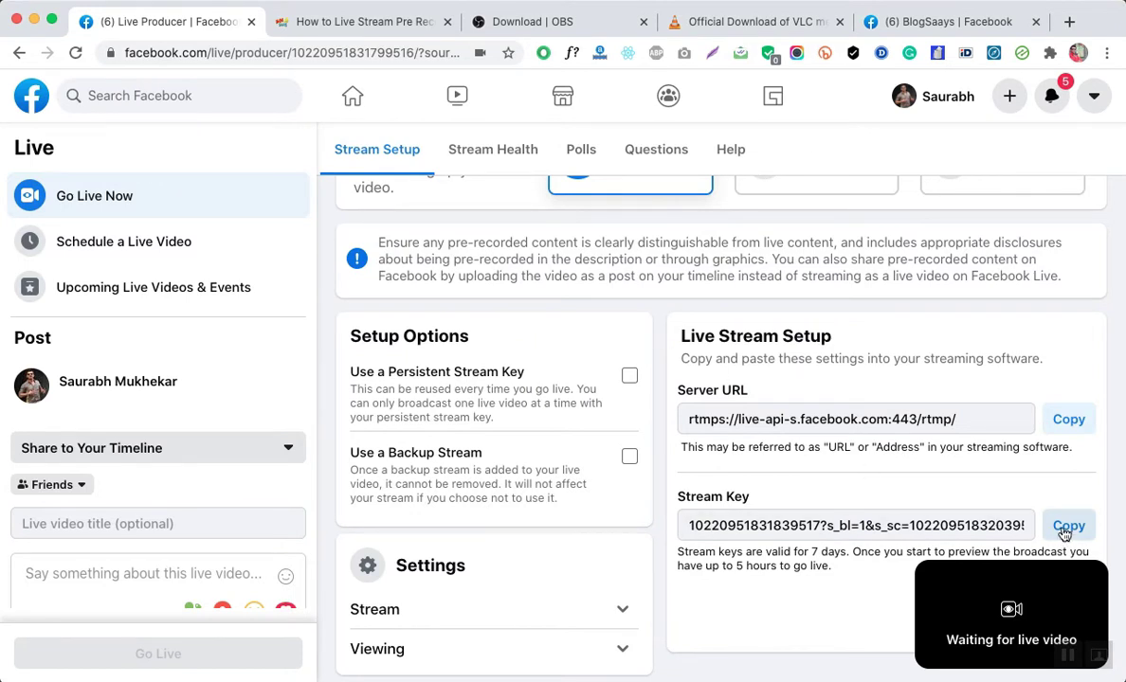
pyautogui.scroll(-1, 869, 433)
pyautogui.click(1065, 483)
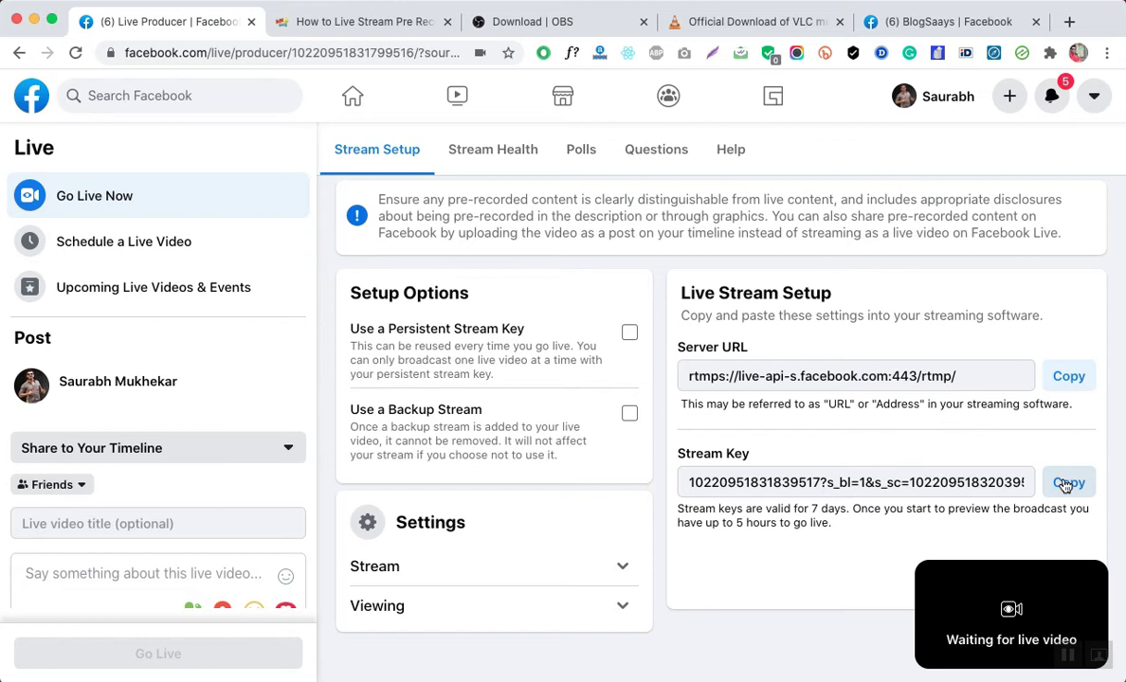
pyautogui.click(1065, 485)
pyautogui.click(1065, 485)
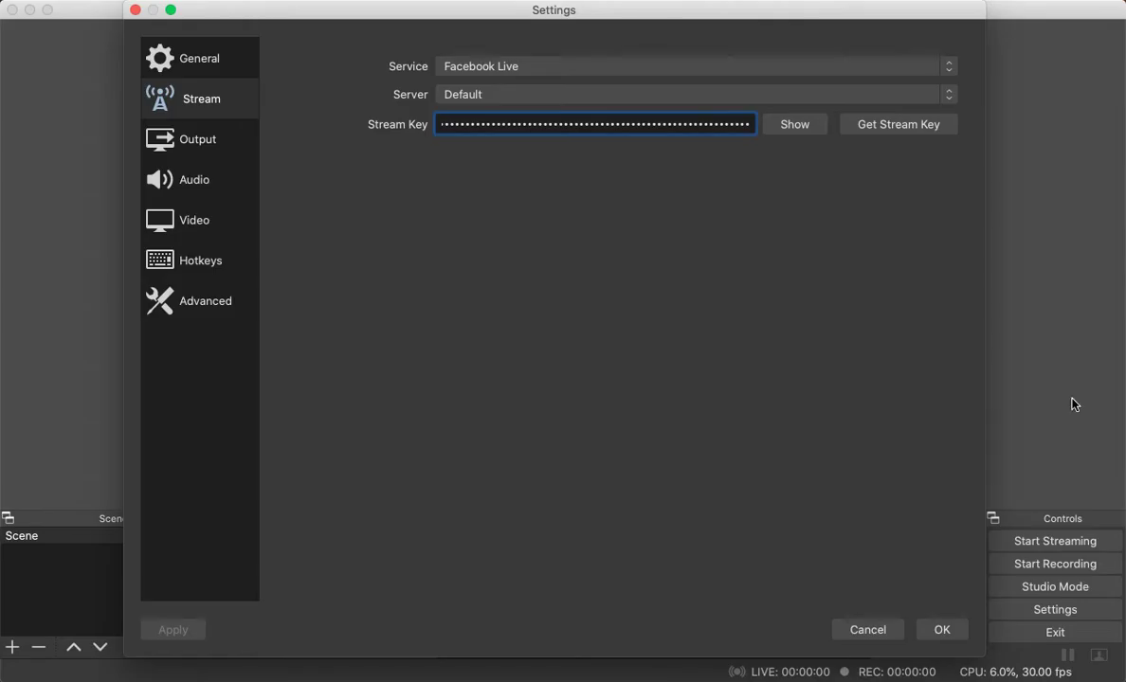
# Replace the stream key in the OBS stream settings with the copied key, hide it and save the settings.
pyautogui.click(797, 126)
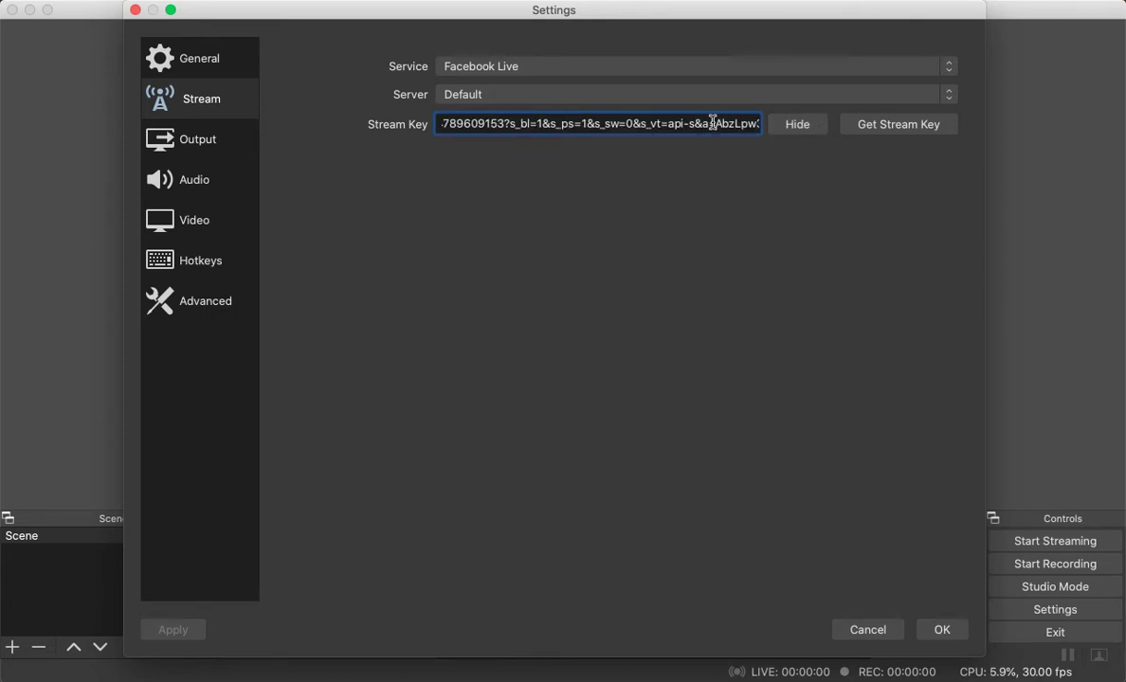
pyautogui.tripleClick(712, 123)
pyautogui.press('super+v')
pyautogui.click(810, 133)
pyautogui.click(936, 630)
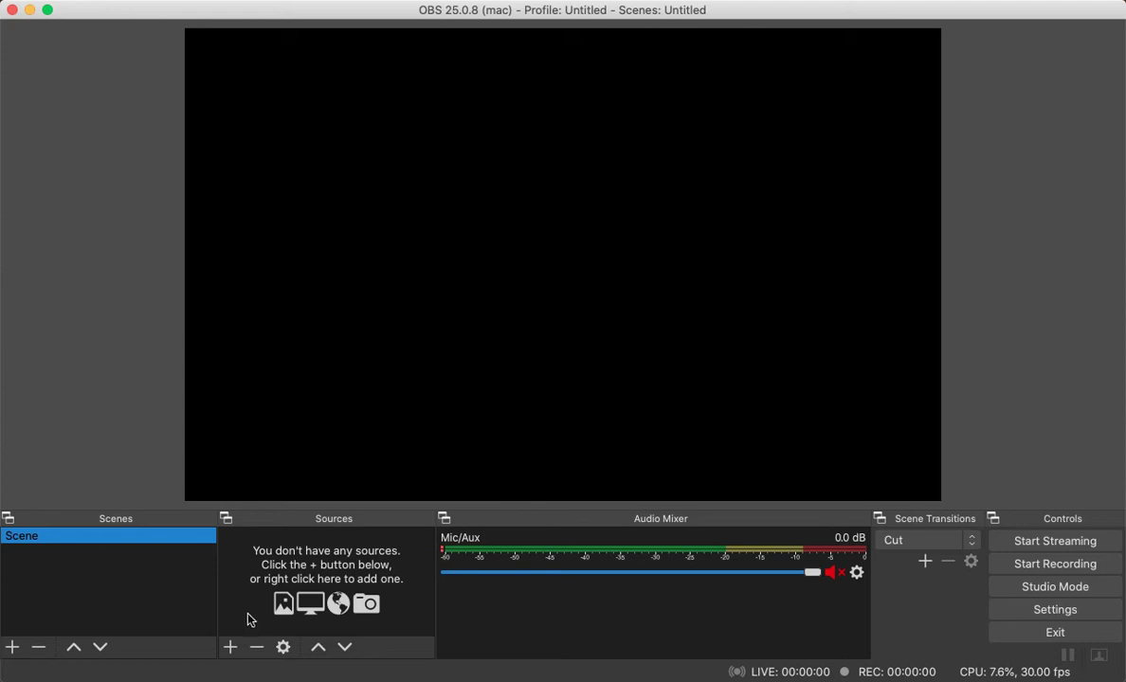
# Add a new visible VLC Video Source to the scene, leaving its playlist empty.
pyautogui.click(232, 648)
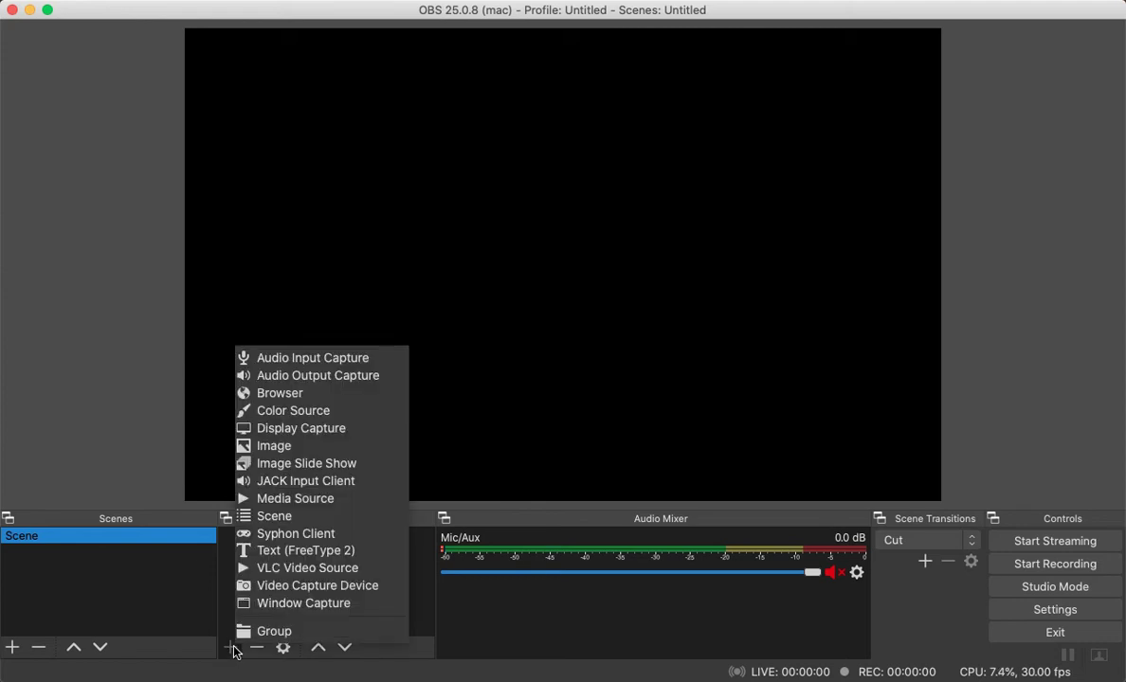
pyautogui.click(312, 569)
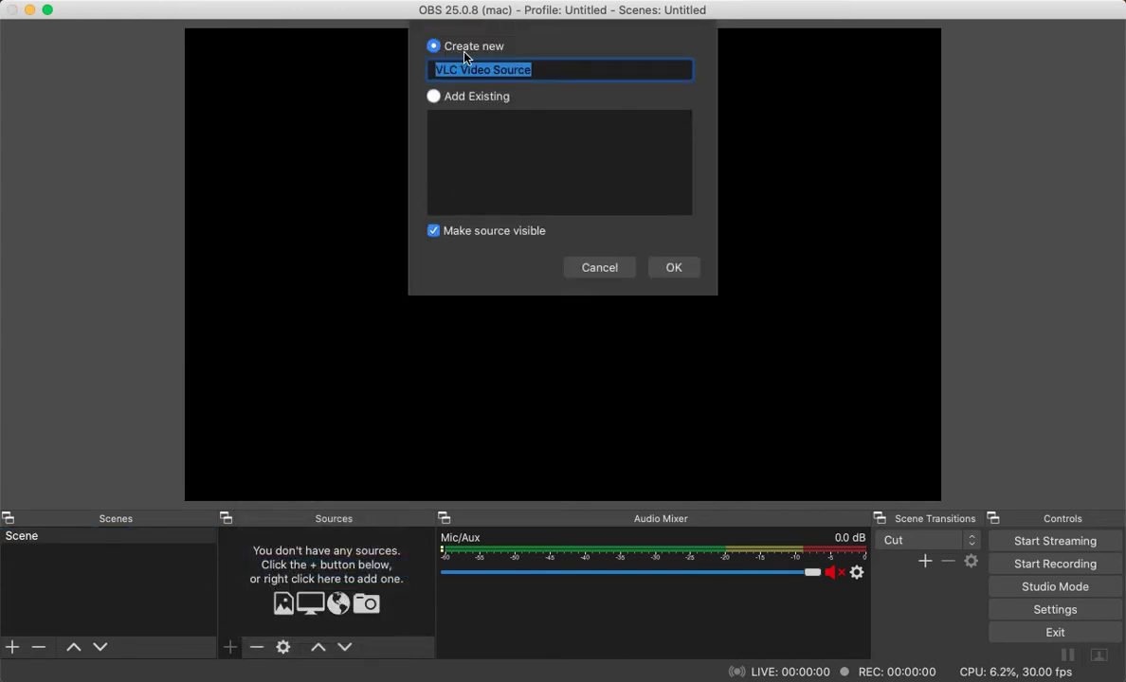
pyautogui.click(674, 273)
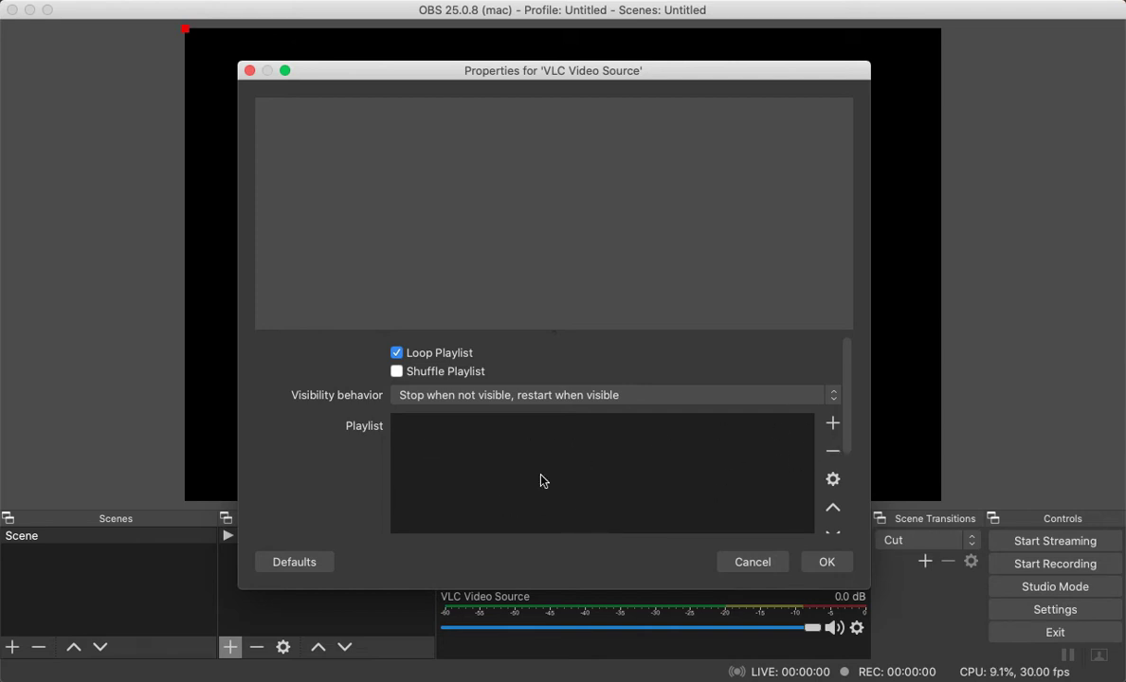
pyautogui.click(752, 563)
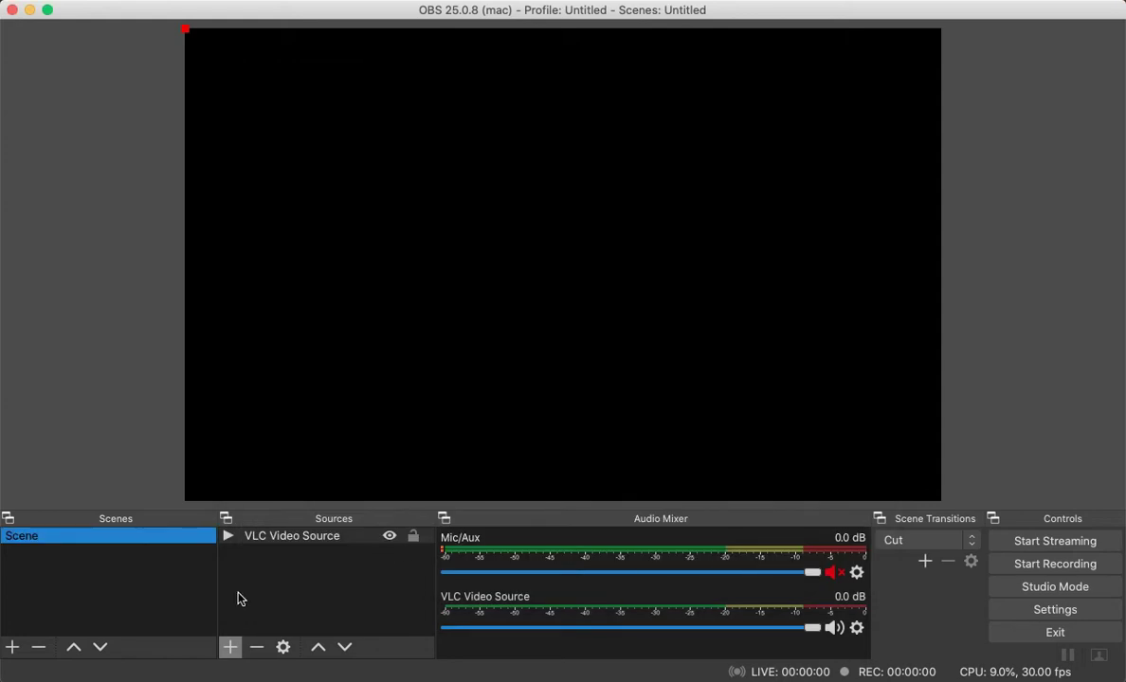
# Add a Media Source, check its local file option without choosing a file, and remove the source from the scene.
pyautogui.click(230, 648)
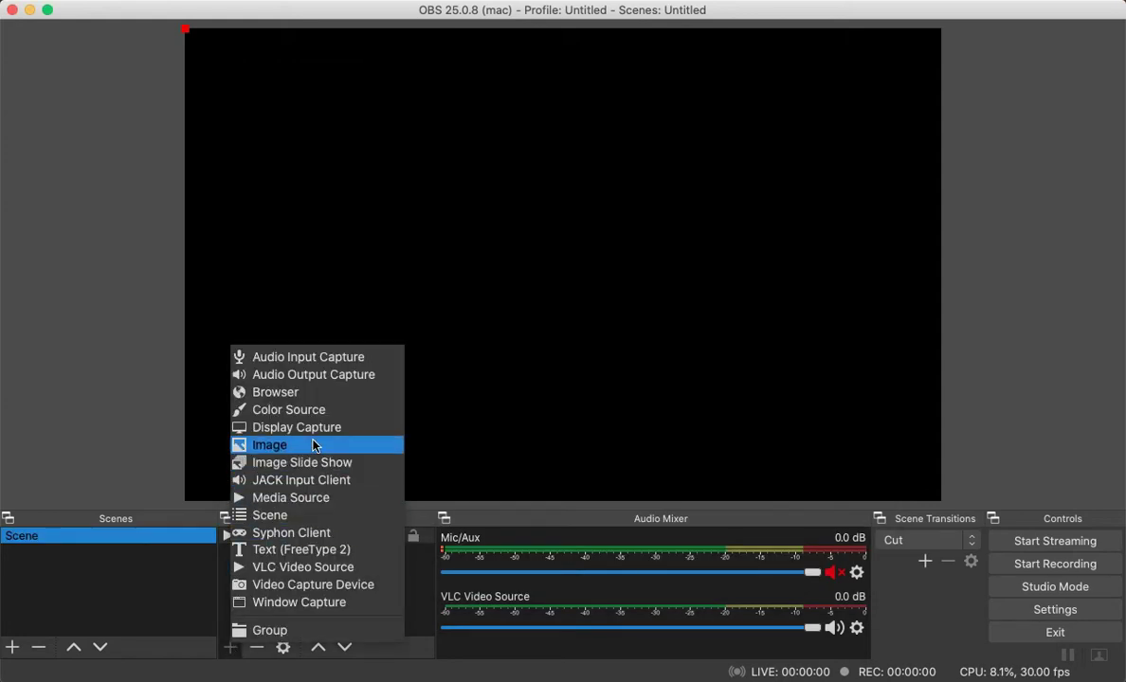
pyautogui.click(290, 498)
pyautogui.click(669, 268)
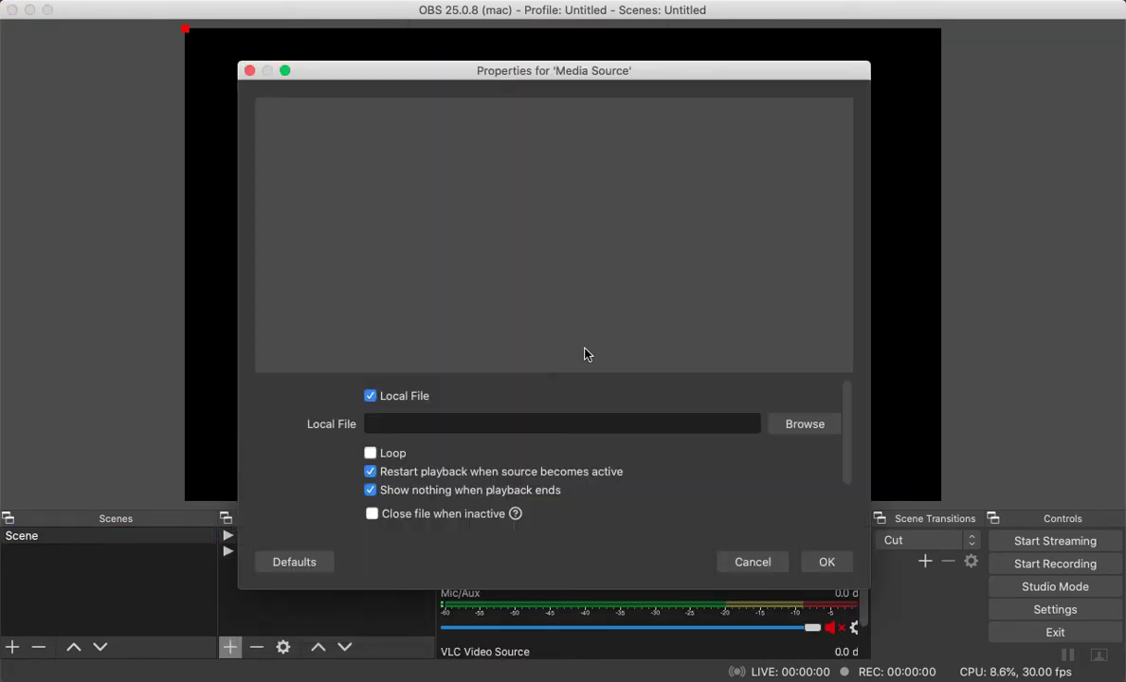
pyautogui.click(821, 429)
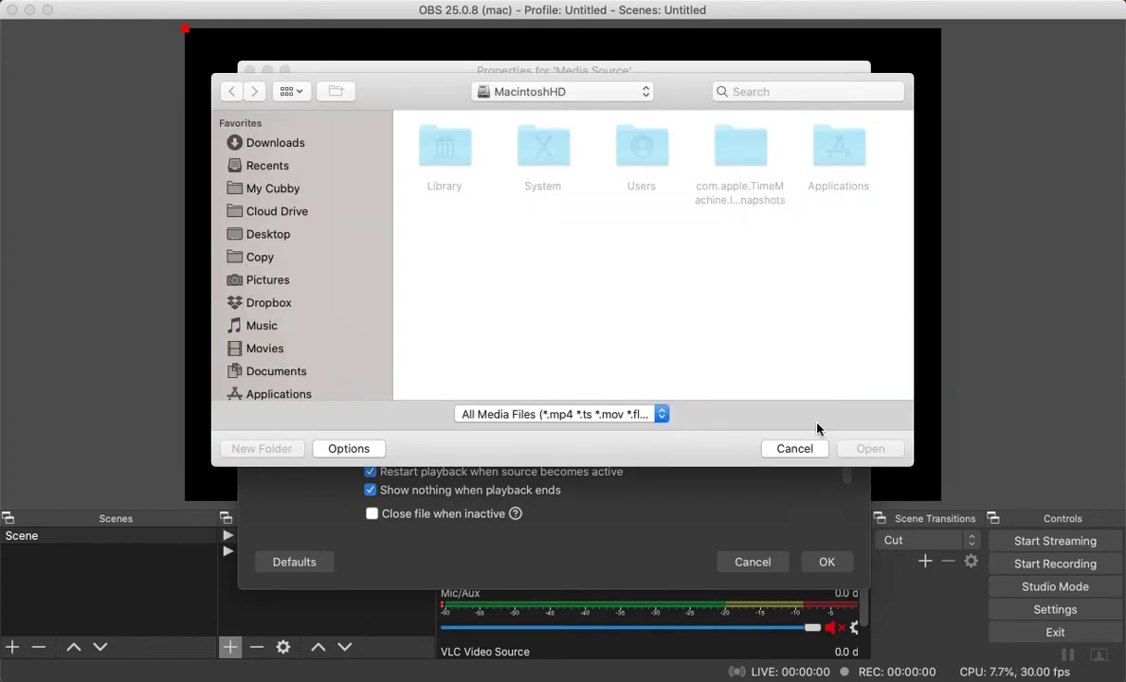
pyautogui.click(800, 450)
pyautogui.click(751, 563)
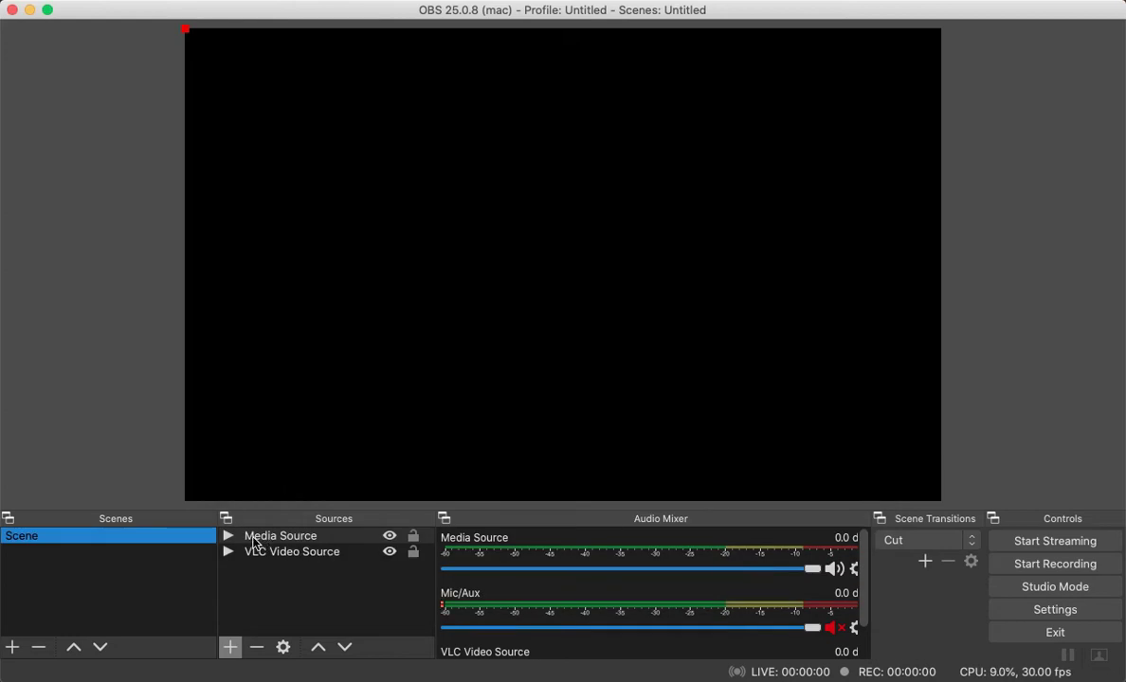
pyautogui.click(257, 647)
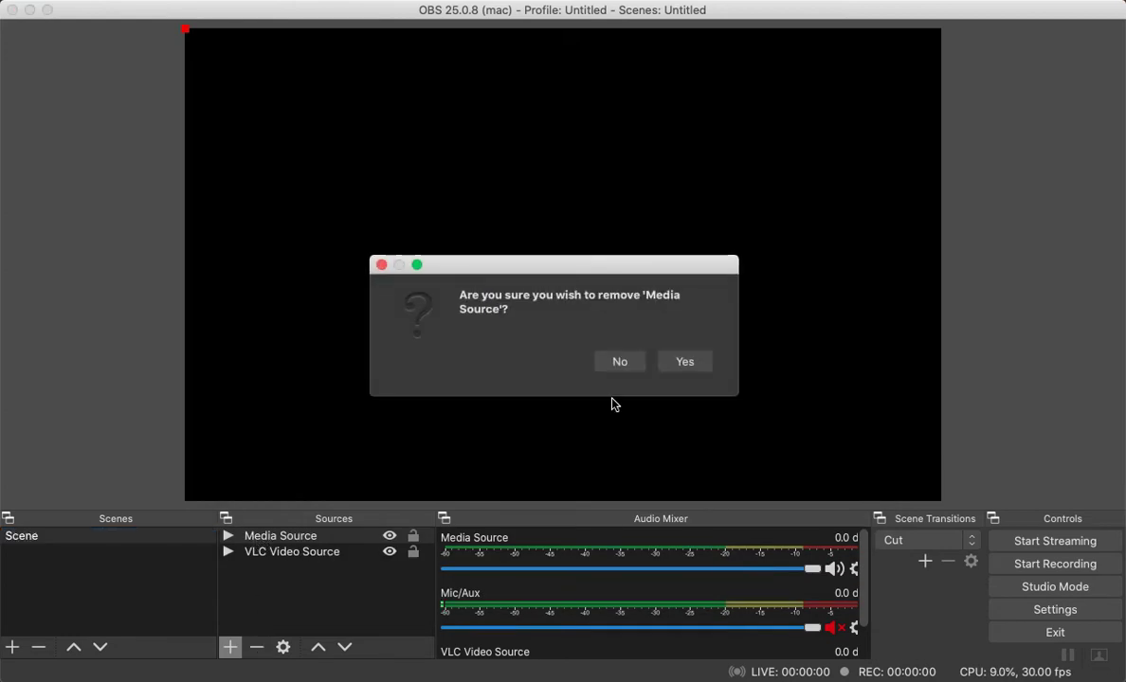
pyautogui.click(671, 362)
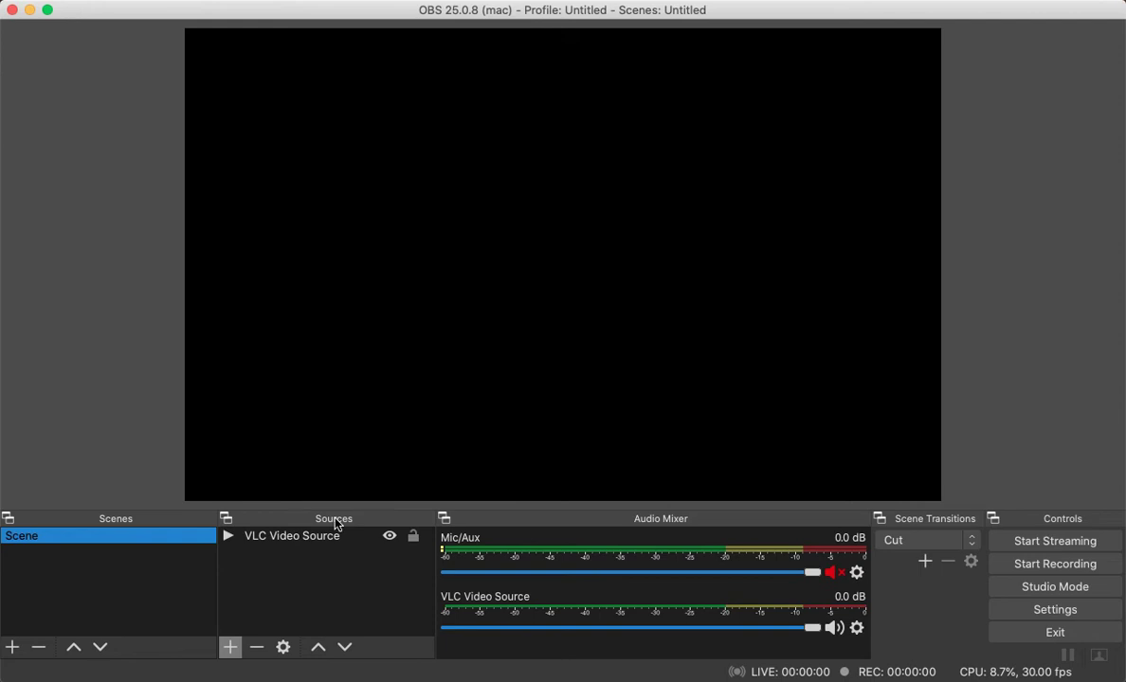
# Add the file JOBS-YouTube-final.mp4 from the Movies folder to the playlist of the VLC Video Source.
pyautogui.click(318, 541)
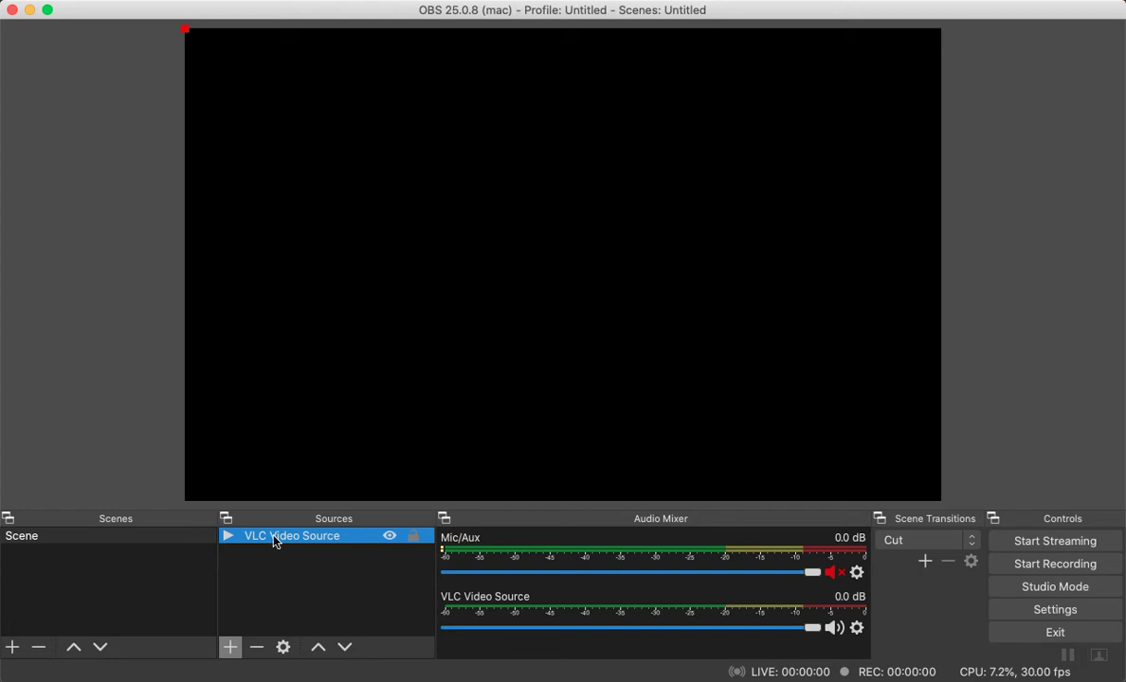
pyautogui.doubleClick(274, 540)
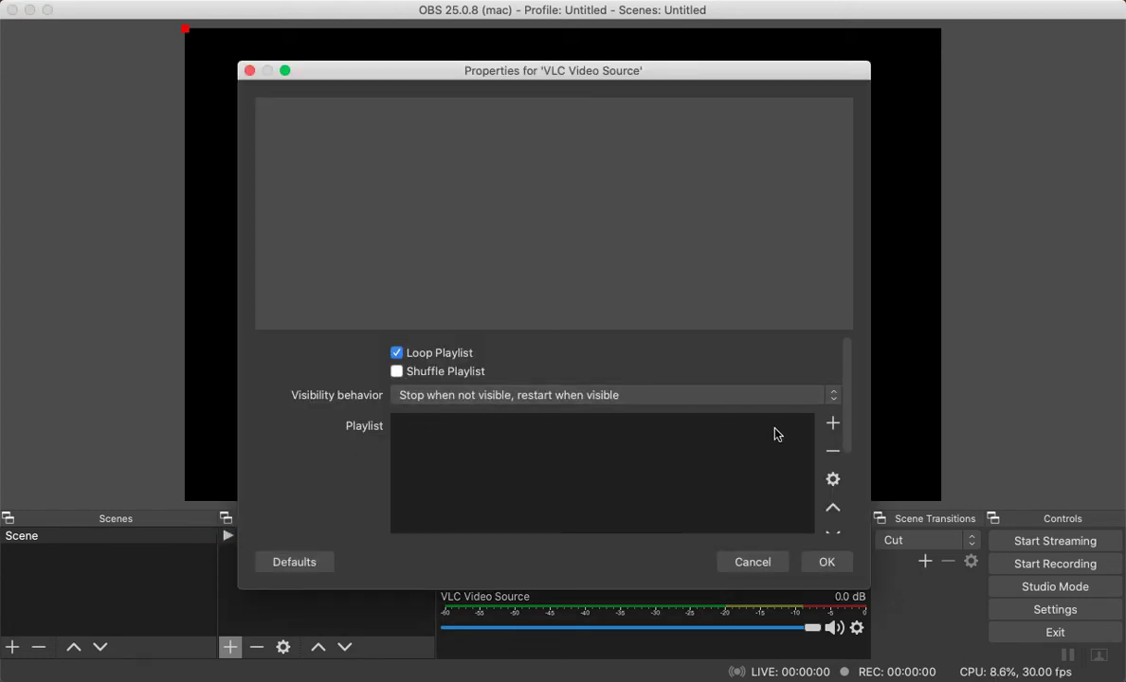
pyautogui.click(824, 427)
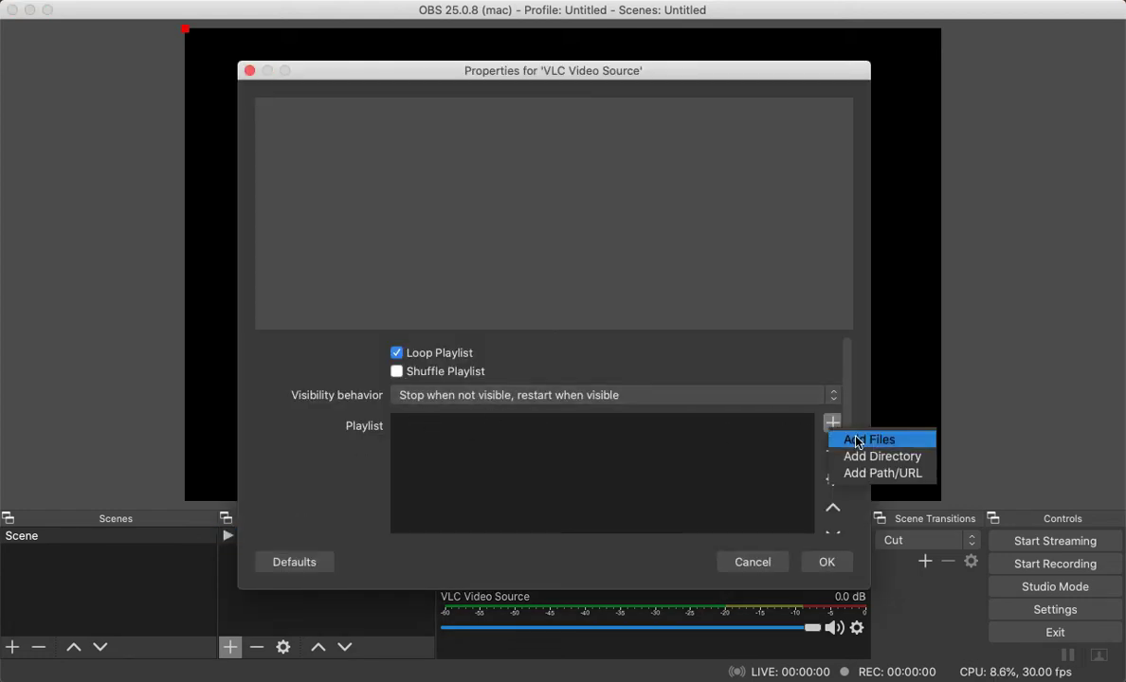
pyautogui.click(858, 438)
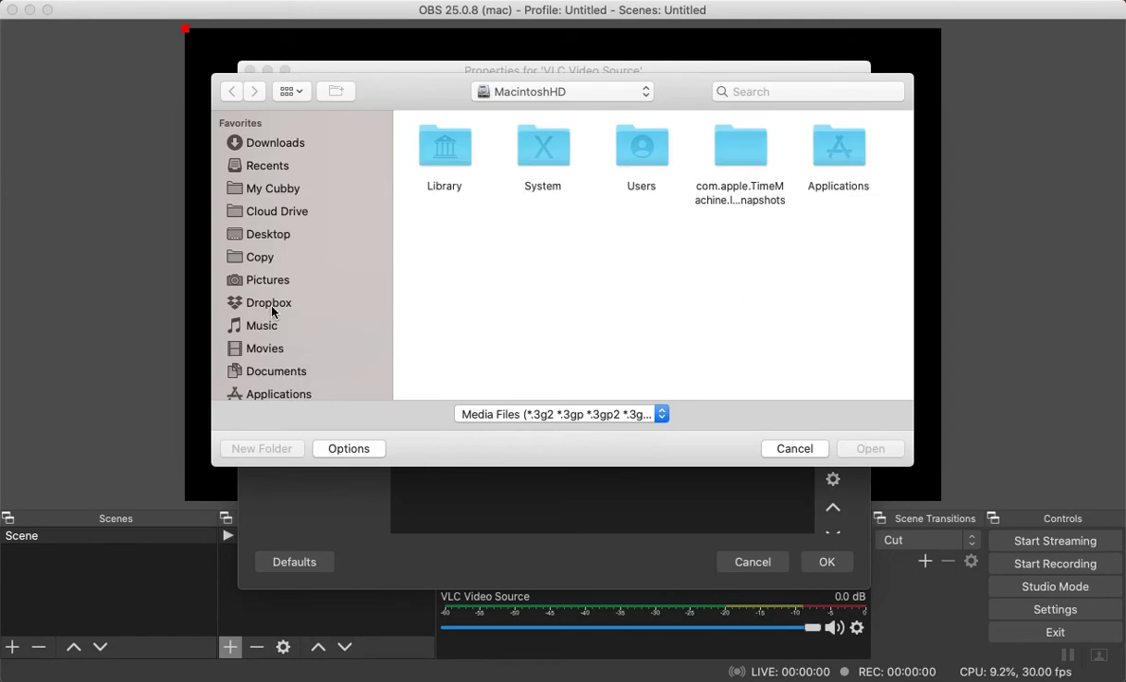
pyautogui.click(267, 349)
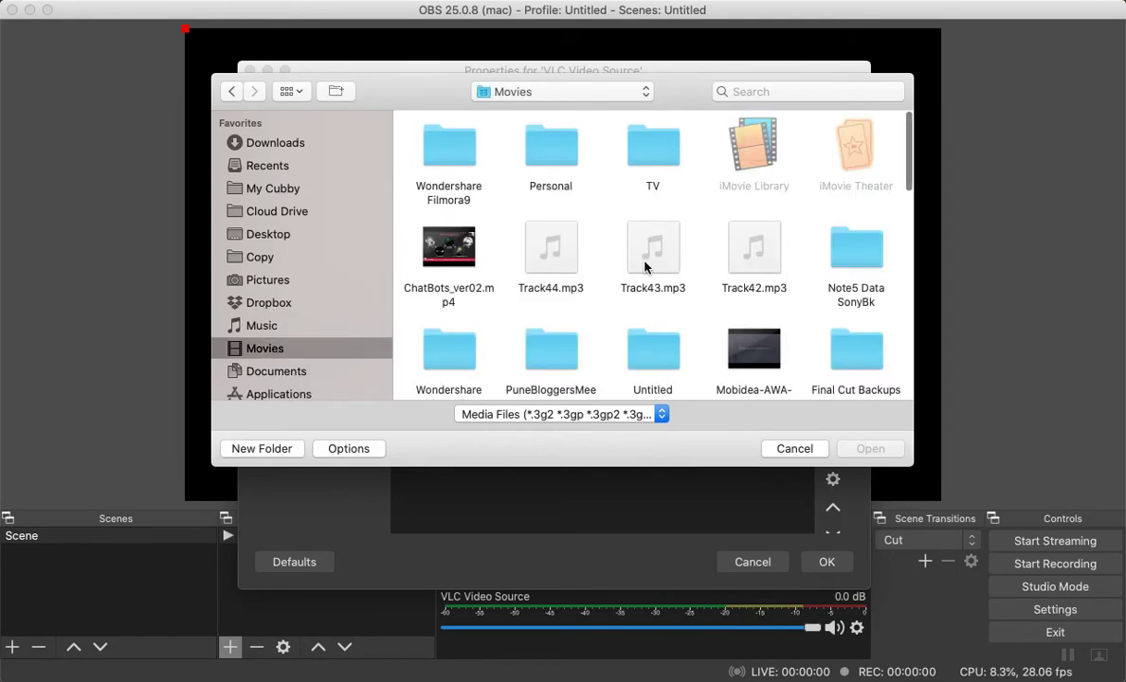
pyautogui.scroll(-5, 632, 268)
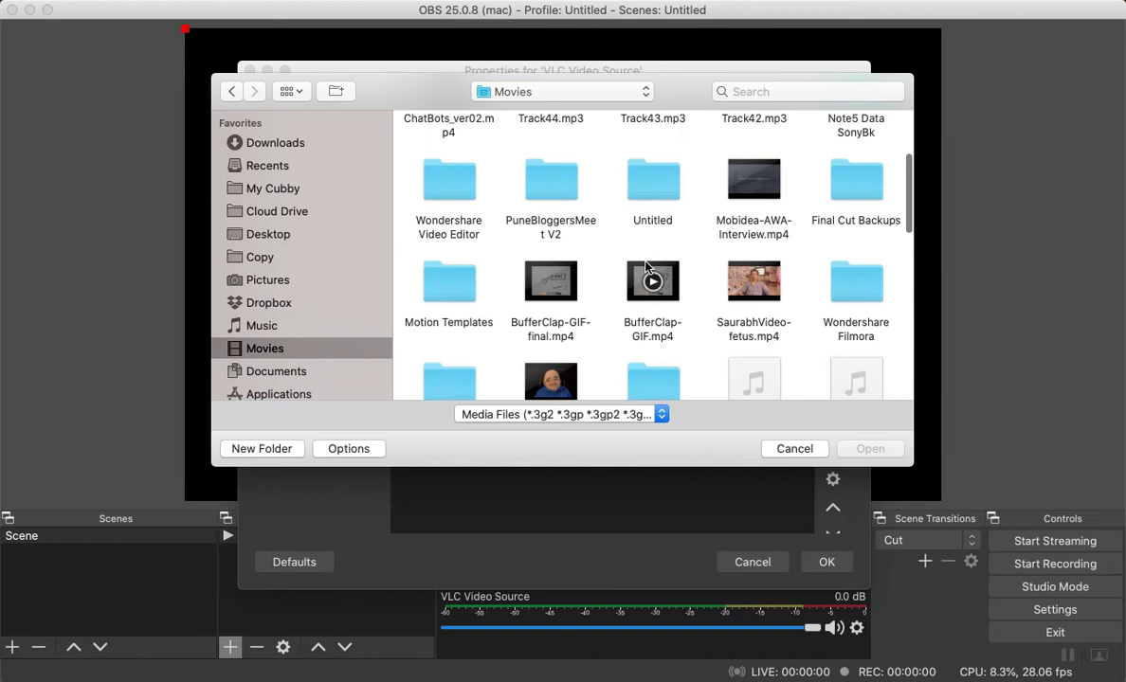
pyautogui.scroll(-3, 537, 289)
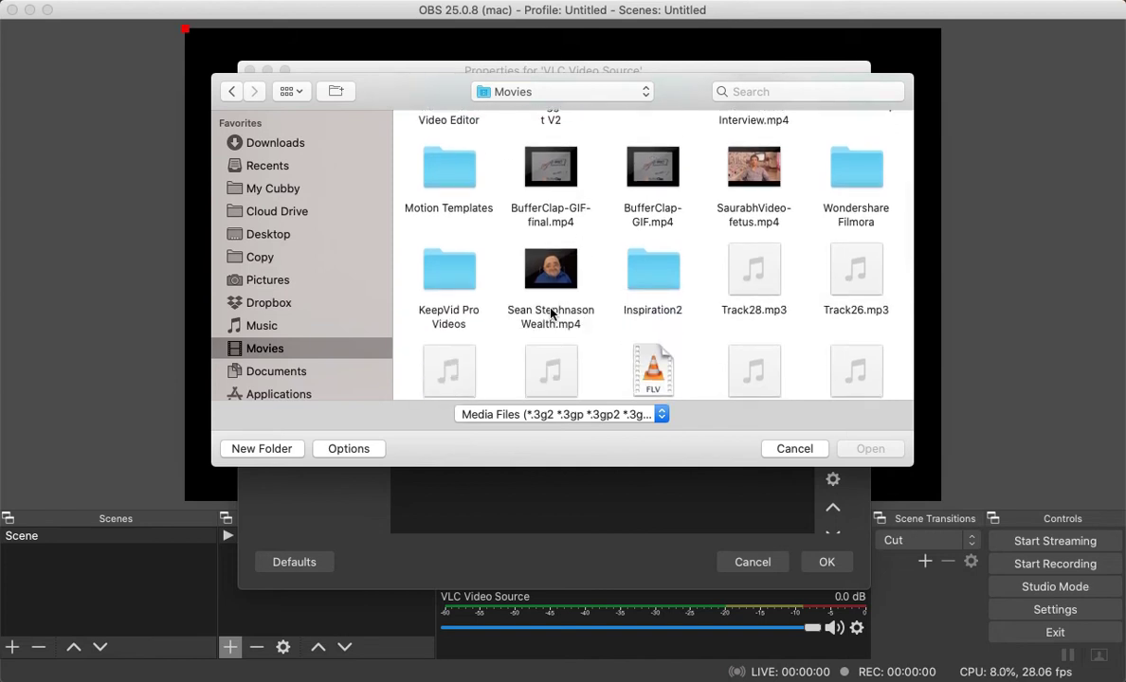
pyautogui.click(550, 313)
pyautogui.scroll(-8, 553, 314)
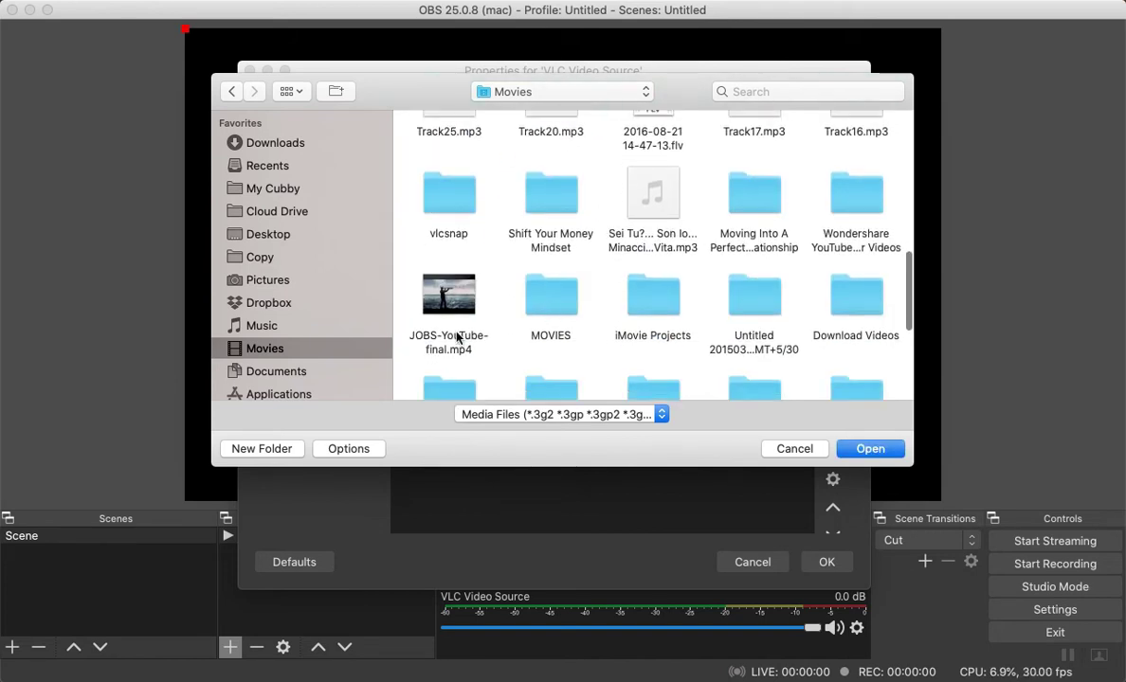
pyautogui.click(464, 330)
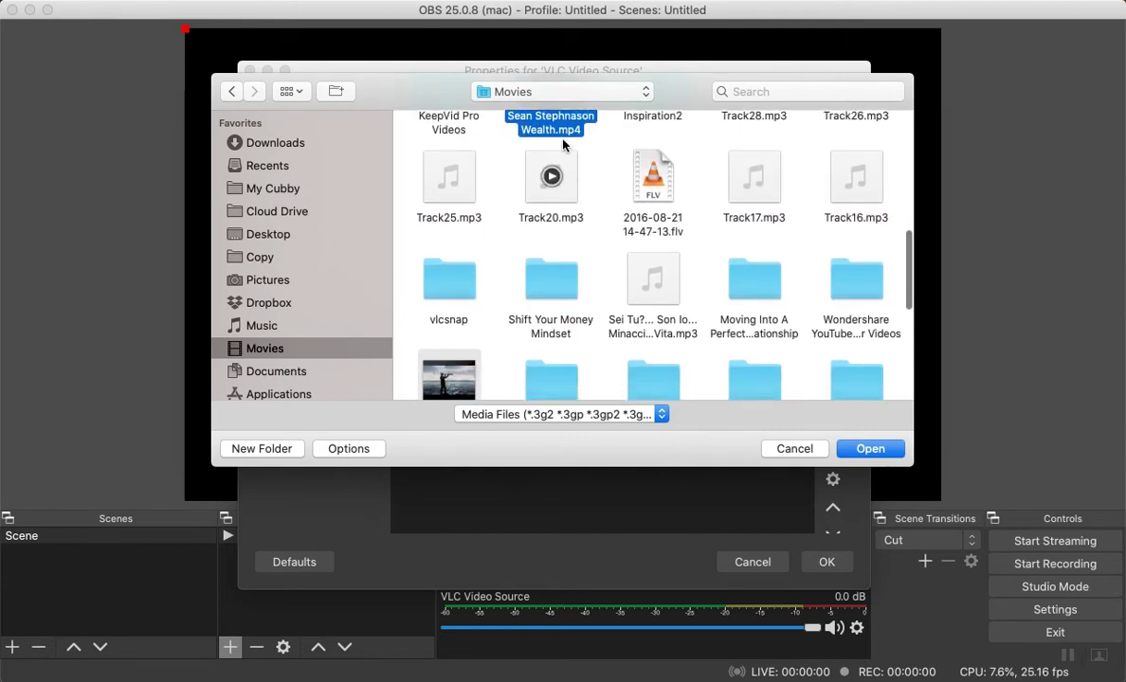
pyautogui.click(871, 451)
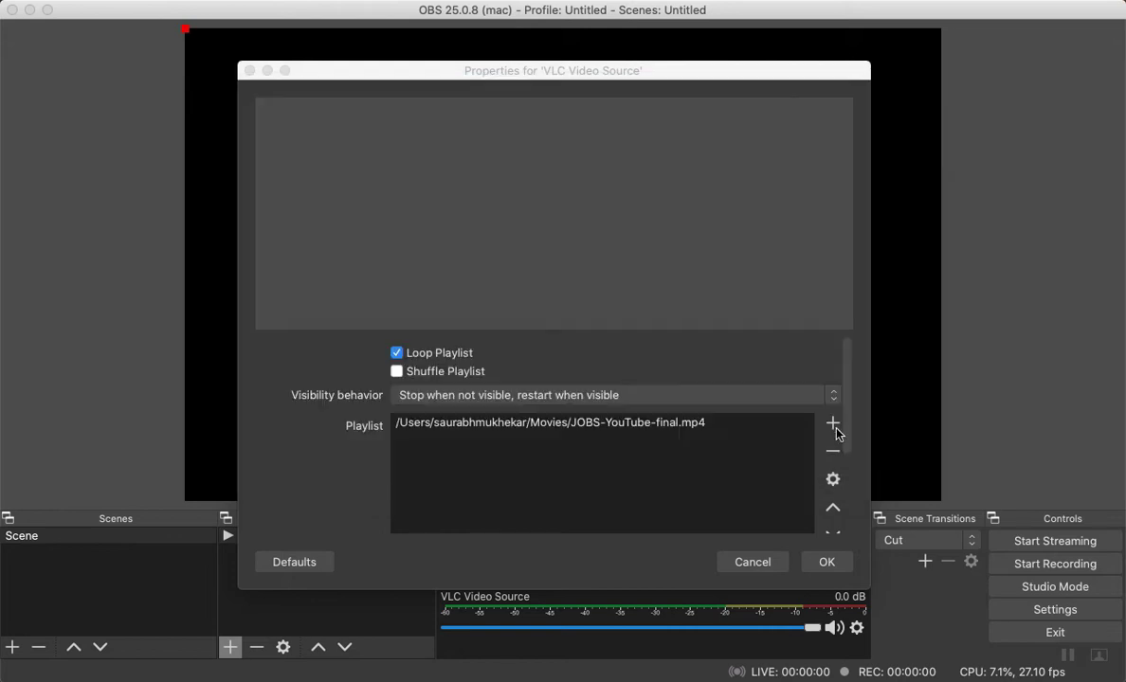
# Add Sean Stephnason Wealth.mp4 from the Movies folder as a second playlist entry.
pyautogui.click(834, 425)
pyautogui.click(858, 436)
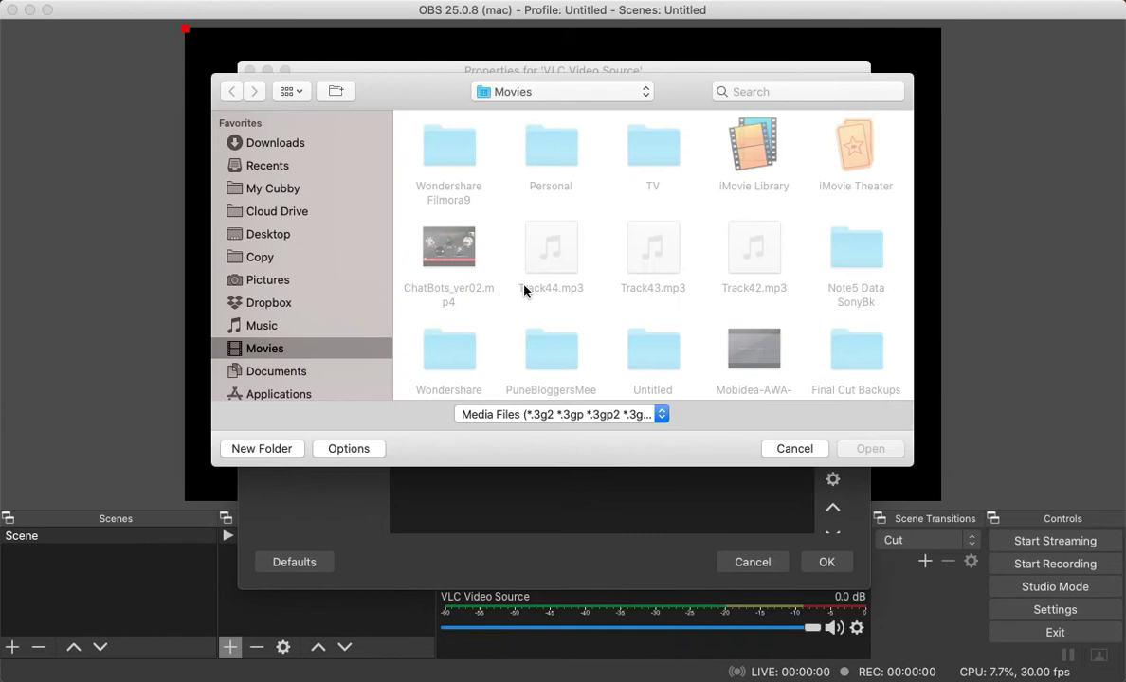
pyautogui.scroll(-8, 522, 291)
pyautogui.click(562, 246)
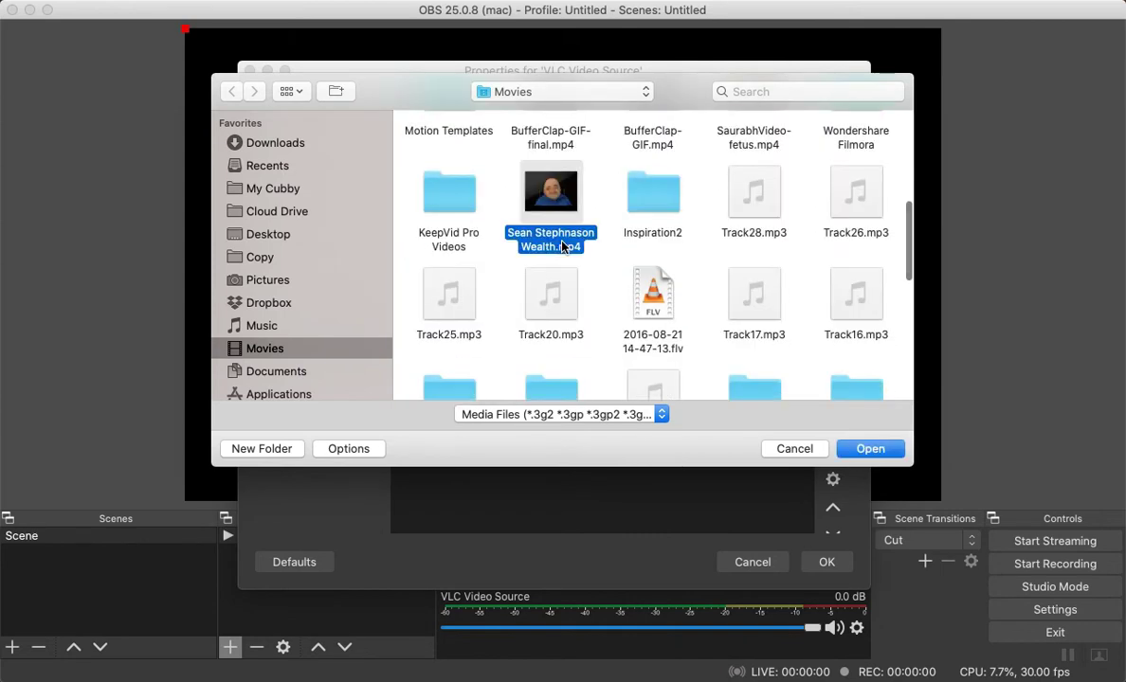
pyautogui.click(870, 449)
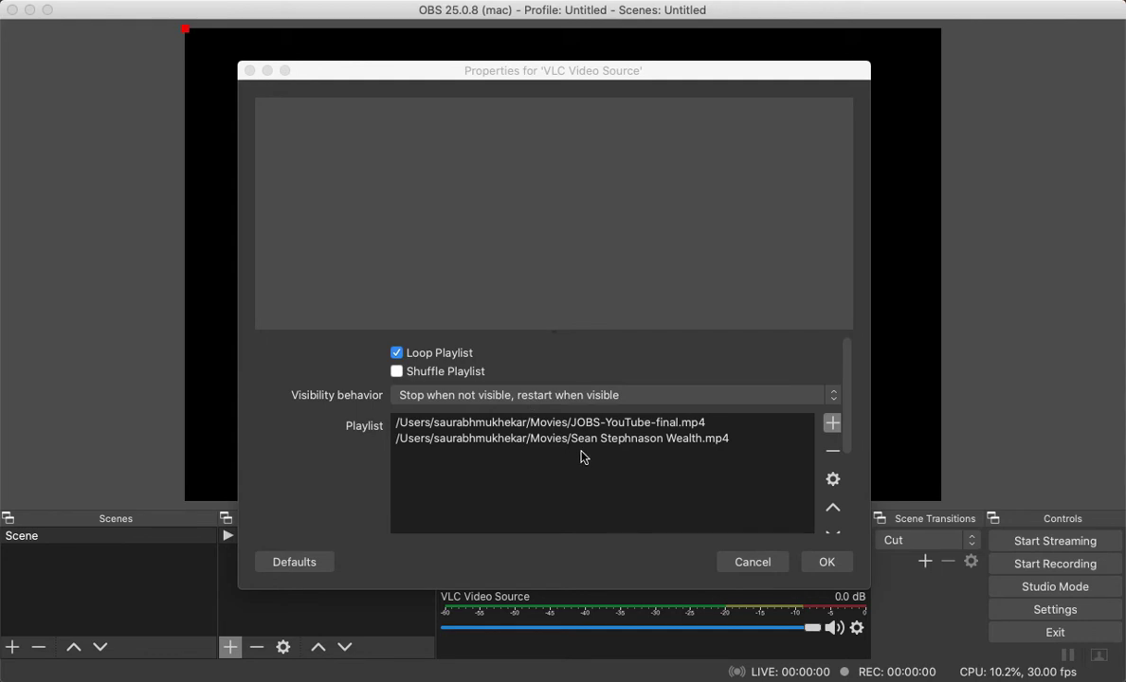
# Keep the visibility behavior at "Stop when not visible, restart when visible" and apply the source properties.
pyautogui.click(455, 405)
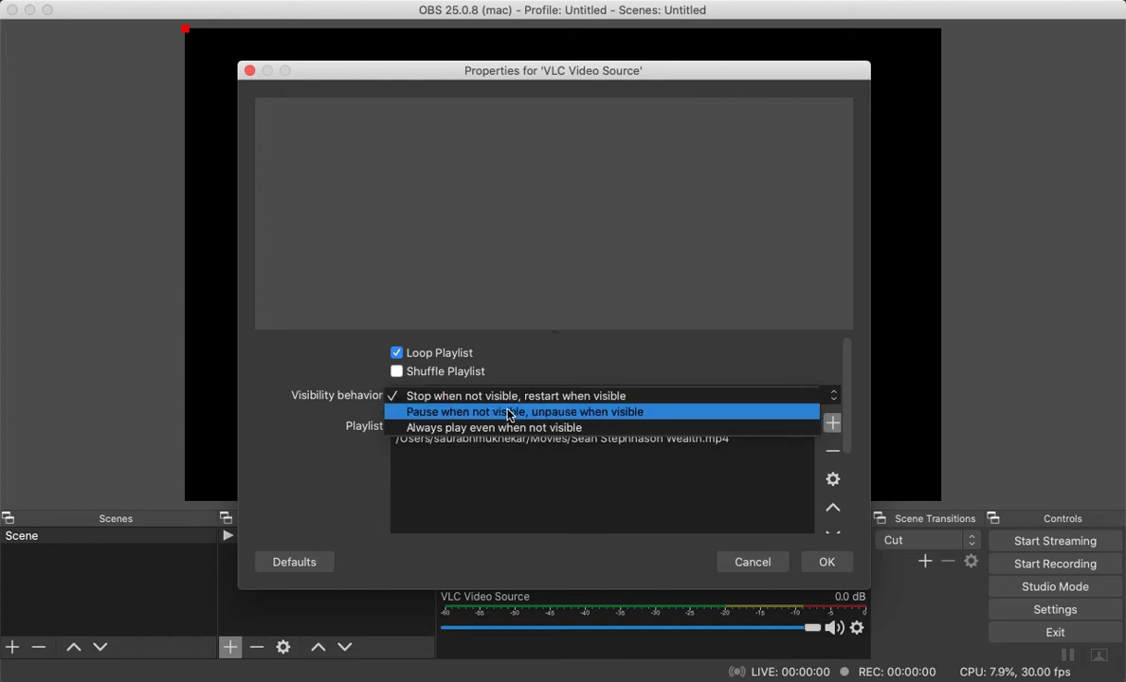
pyautogui.click(585, 398)
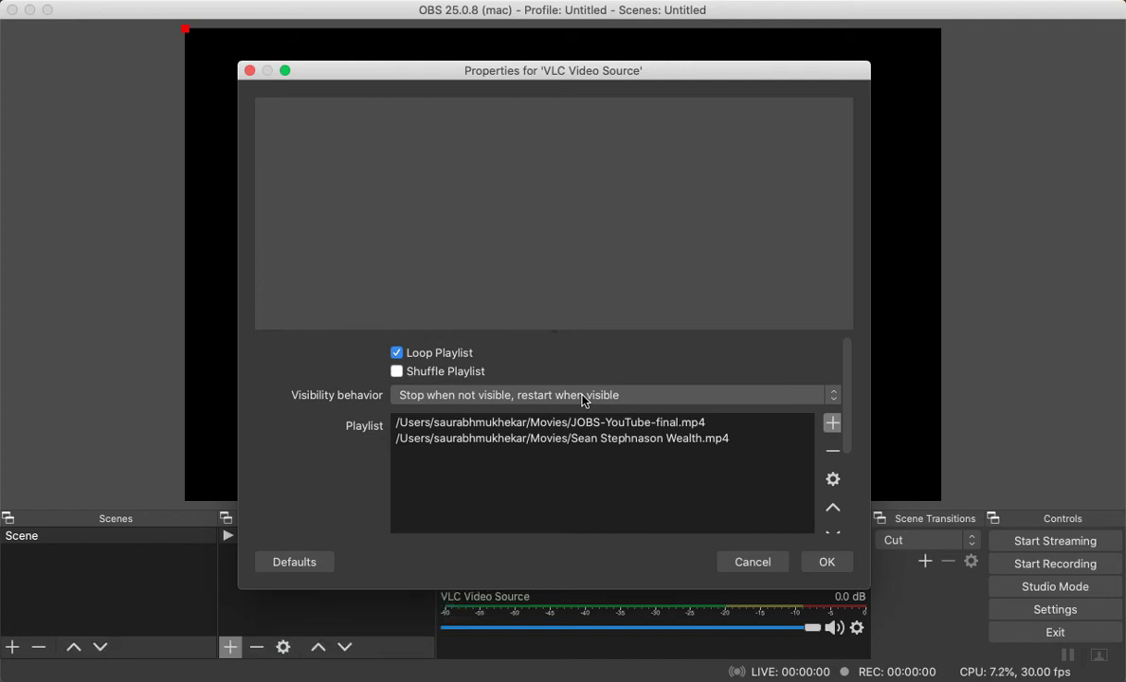
pyautogui.click(584, 400)
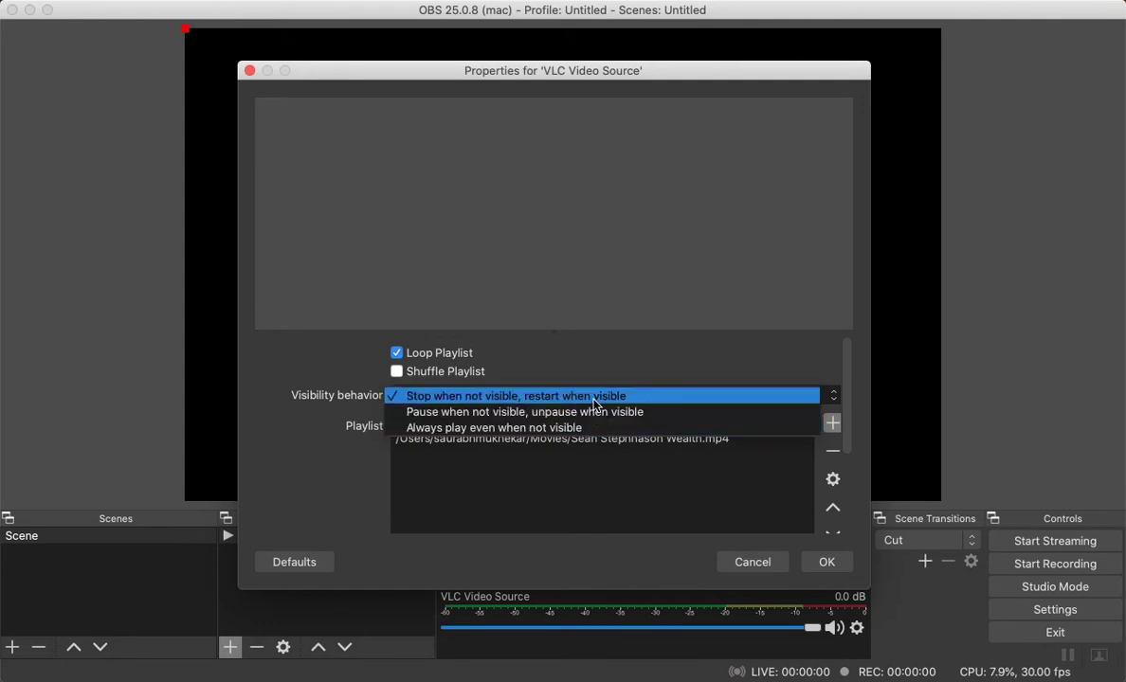
pyautogui.click(597, 396)
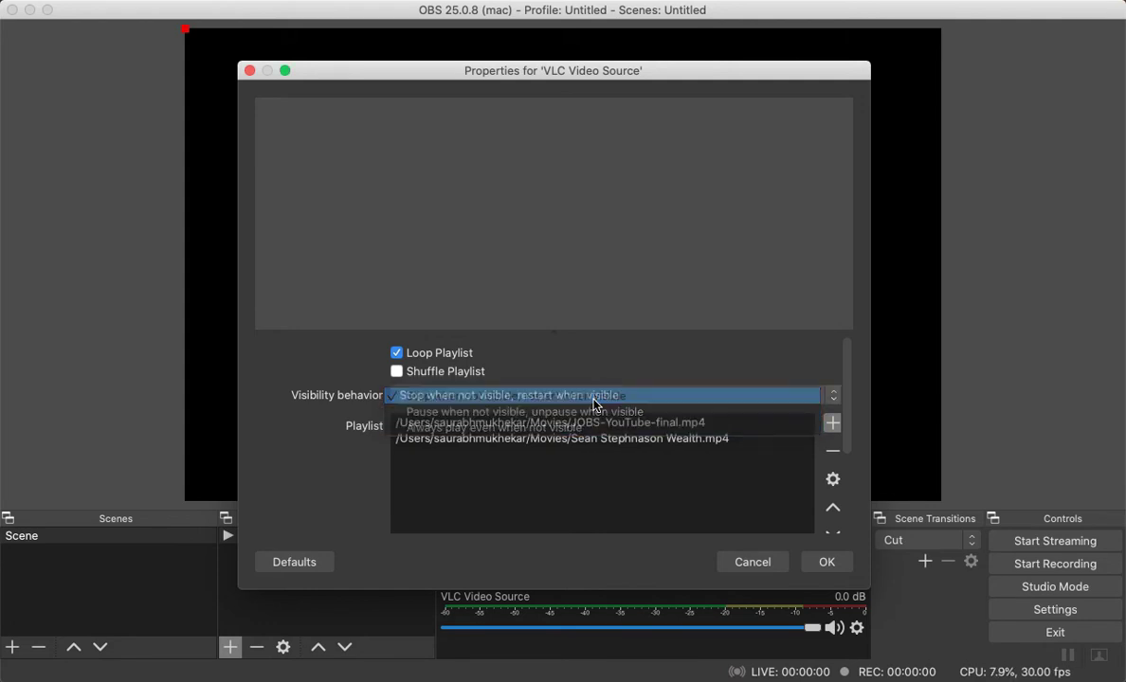
pyautogui.click(844, 564)
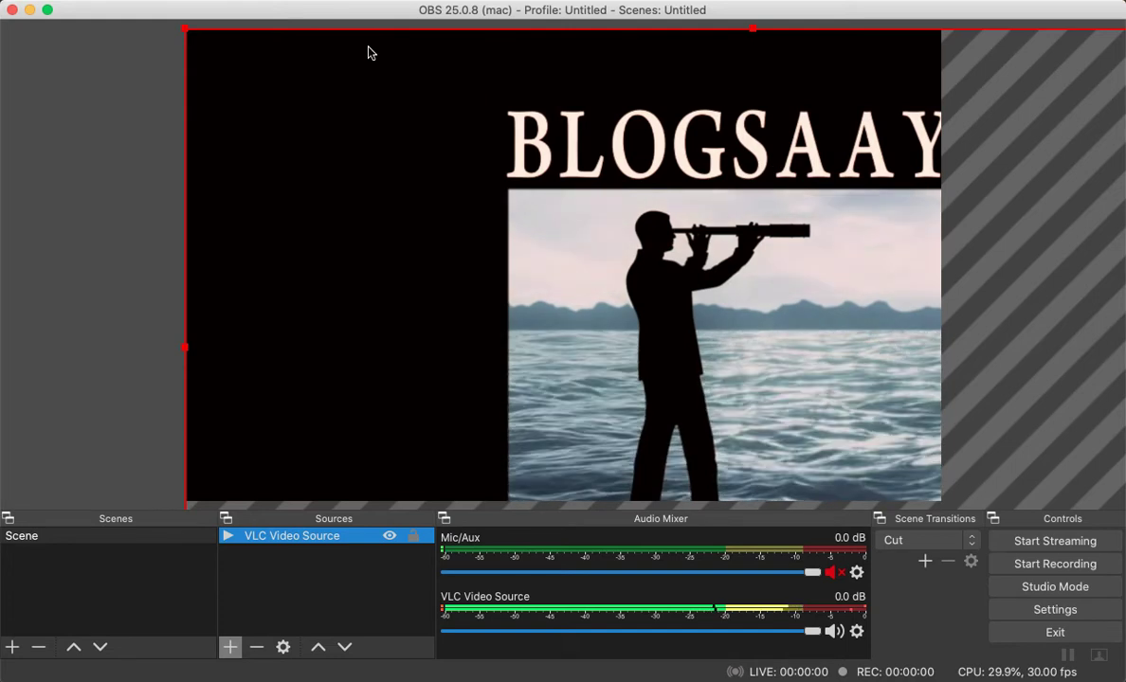
# Scale the oversized video down to almost the full canvas width and move it to the vertical middle of the canvas.
pyautogui.moveTo(187, 32); pyautogui.dragTo(254, 96)
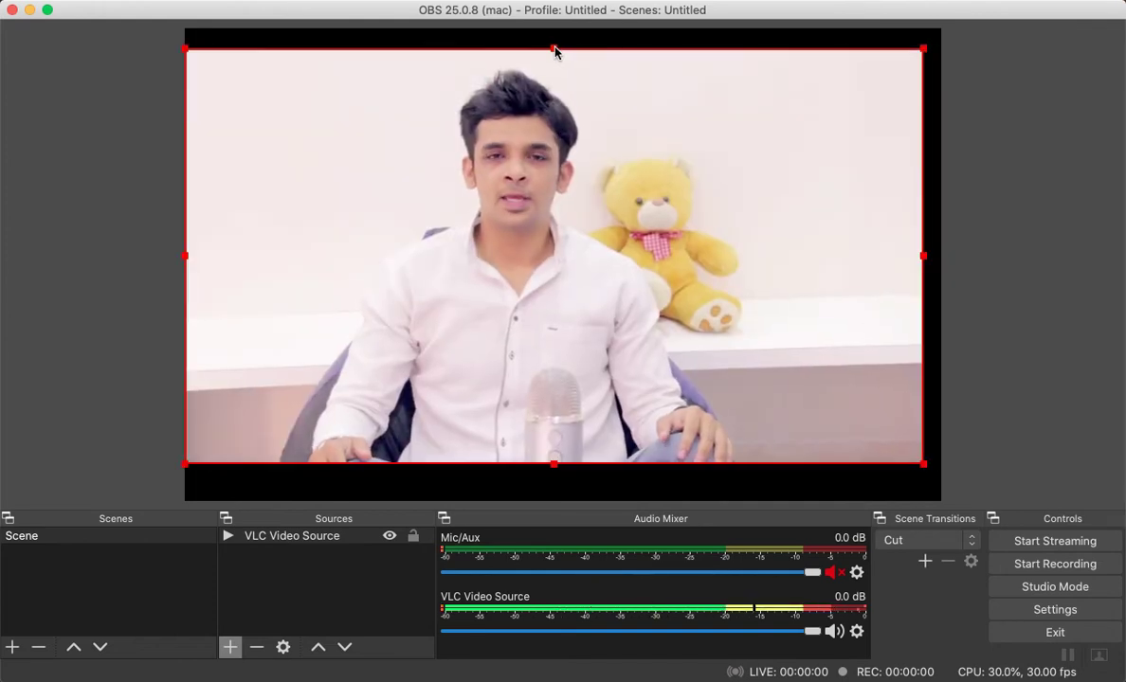
pyautogui.moveTo(555, 48); pyautogui.dragTo(553, 42)
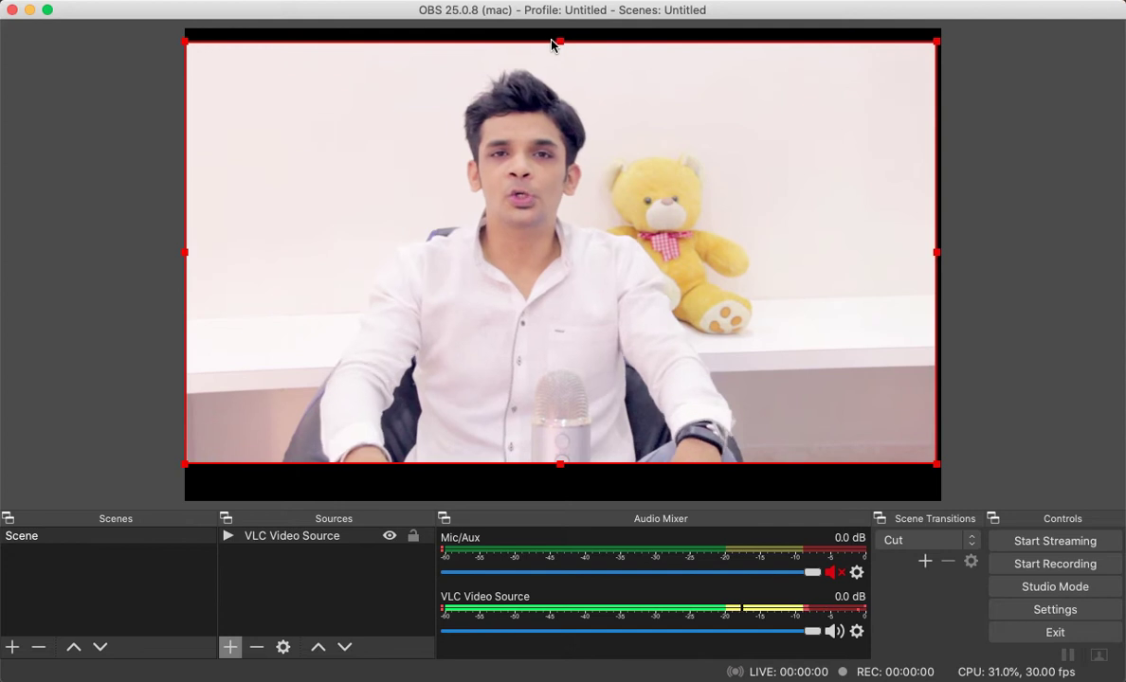
pyautogui.moveTo(535, 323); pyautogui.dragTo(536, 330)
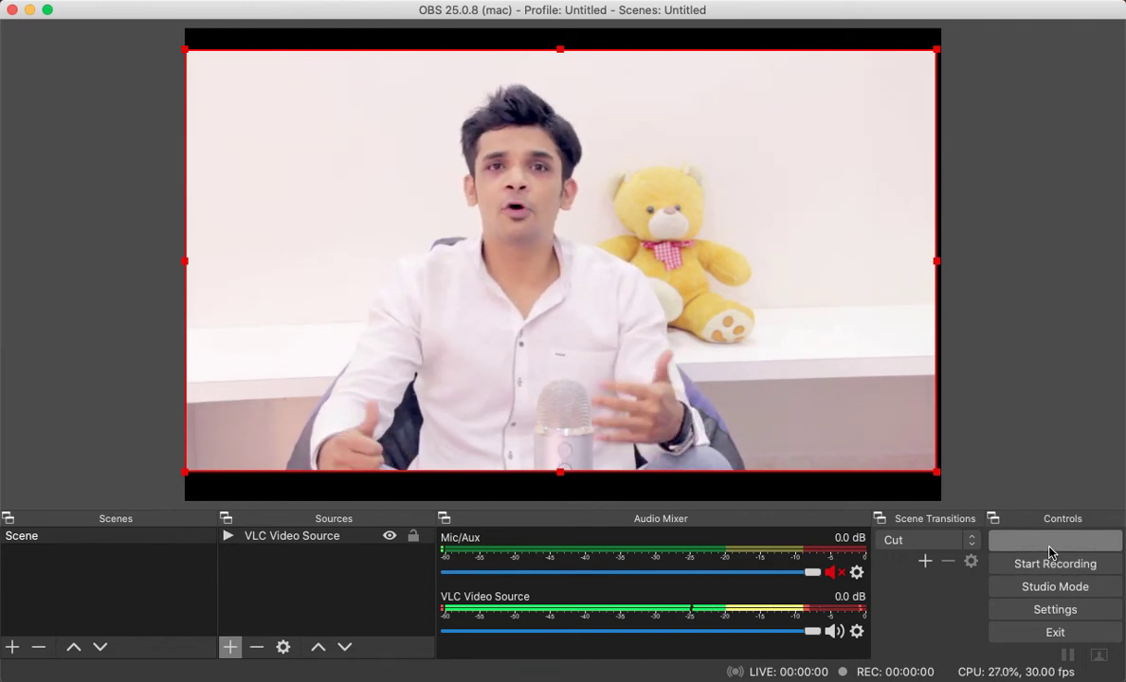
# Start streaming from OBS and switch to the Facebook Live Producer page in Chrome.
pyautogui.click(1050, 553)
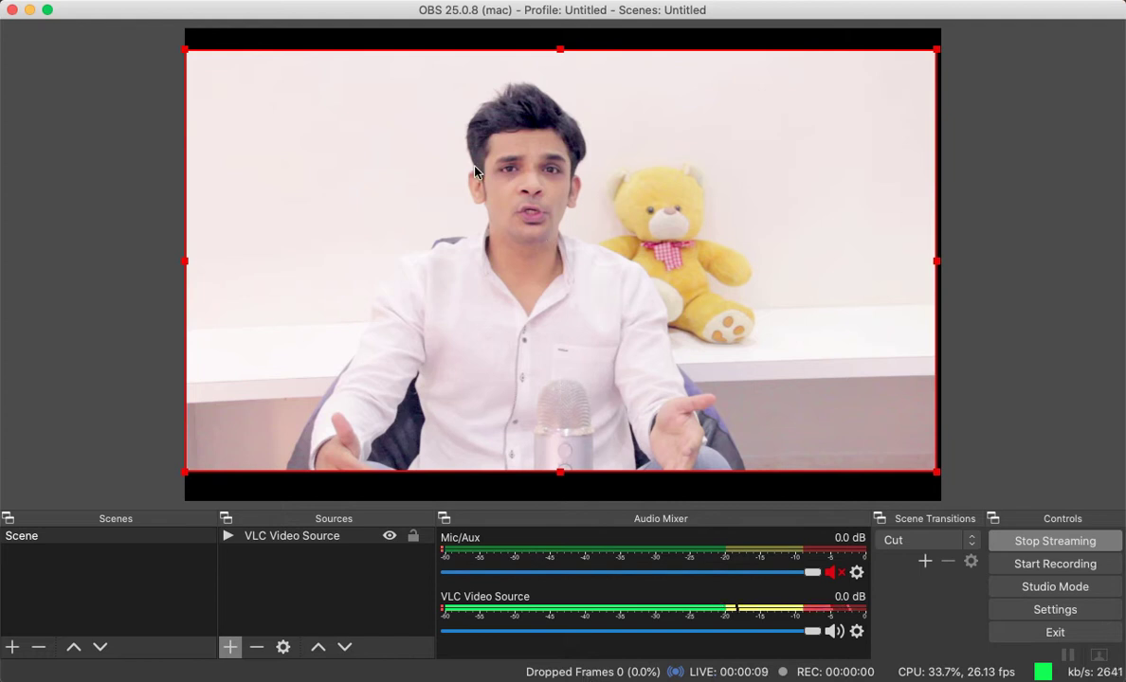
pyautogui.click(30, 10)
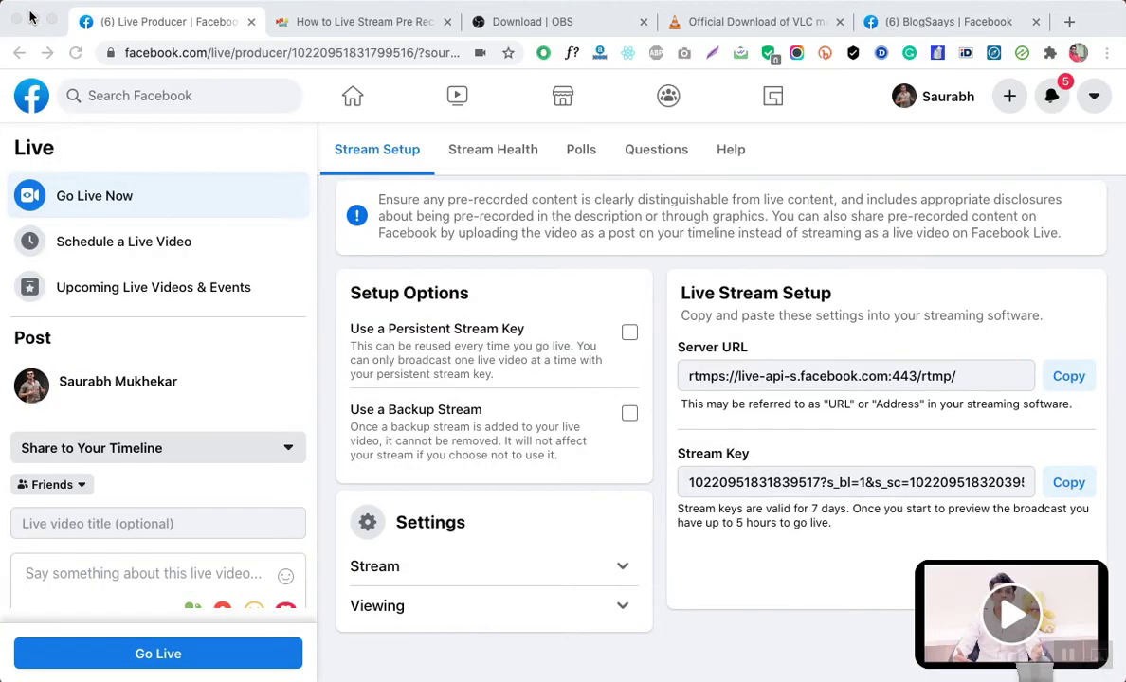
pyautogui.click(184, 28)
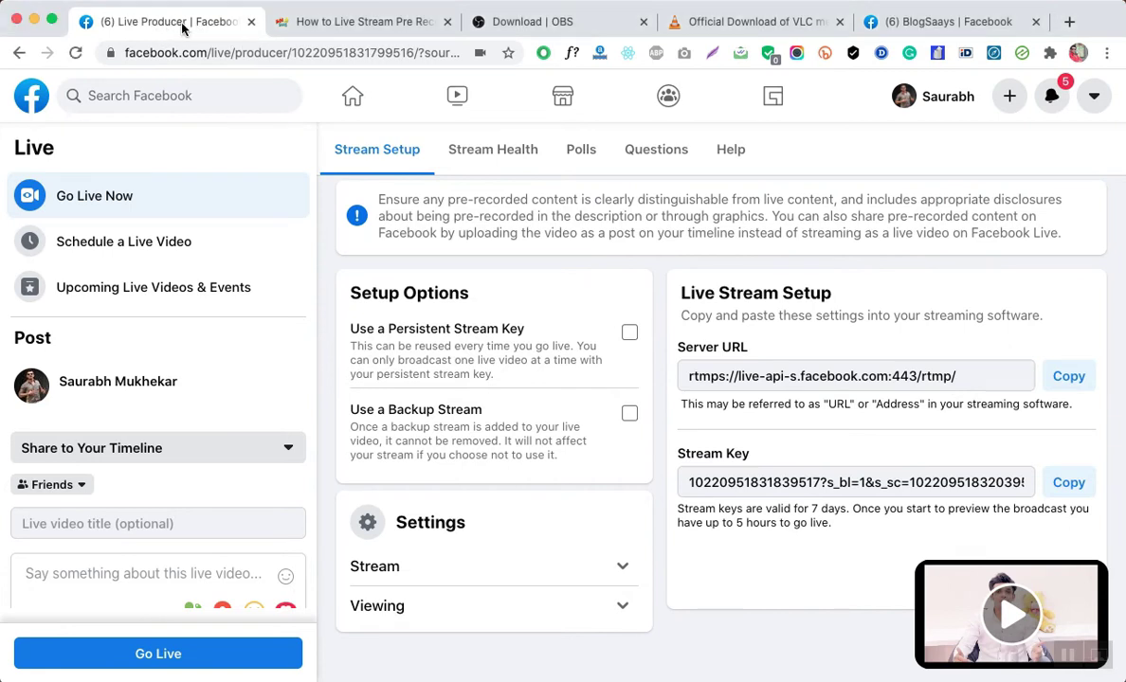
# Expand the incoming stream preview in Live Producer and unmute it.
pyautogui.moveTo(1014, 631)
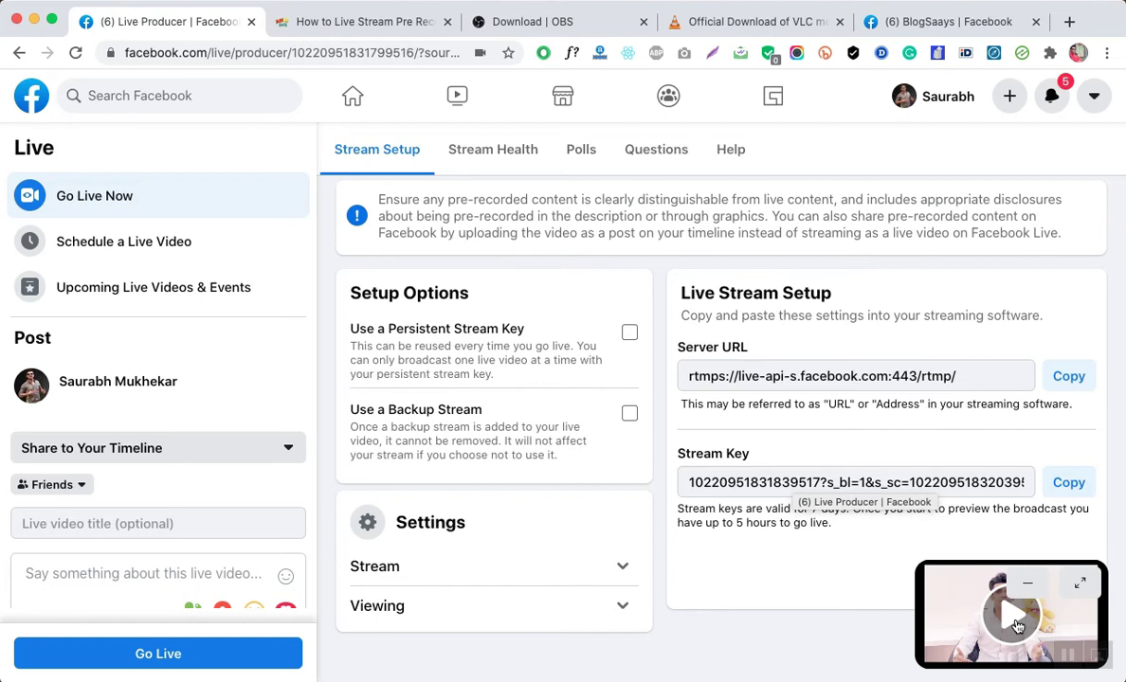
pyautogui.click(1077, 584)
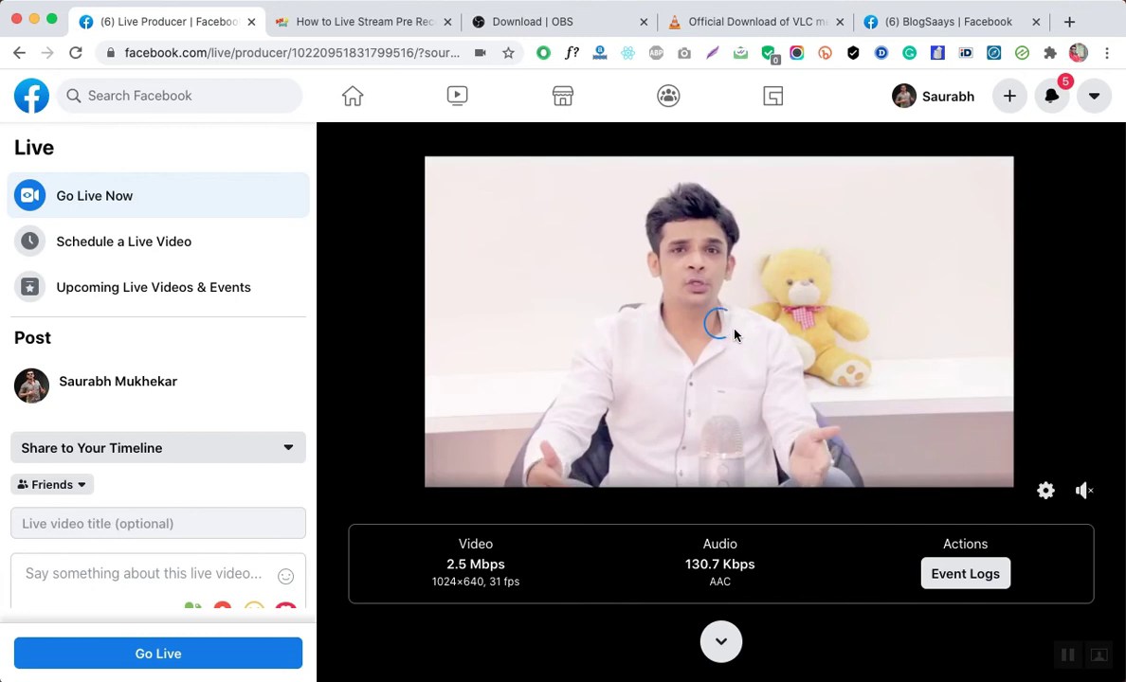
pyautogui.moveTo(1087, 492)
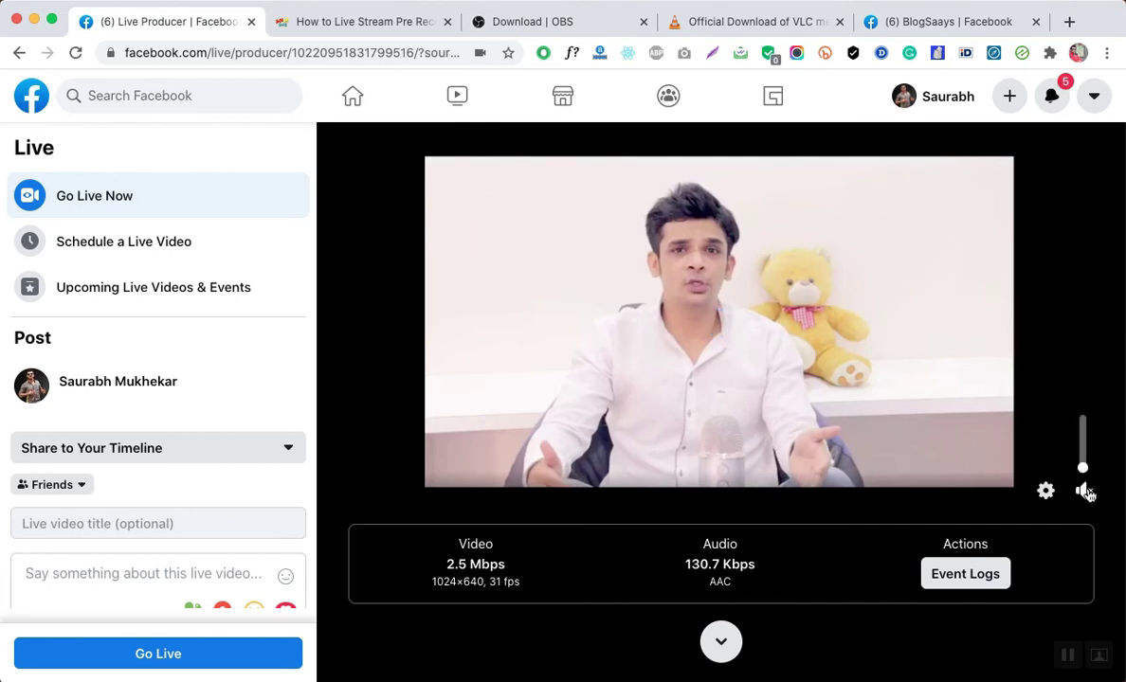
pyautogui.click(1086, 491)
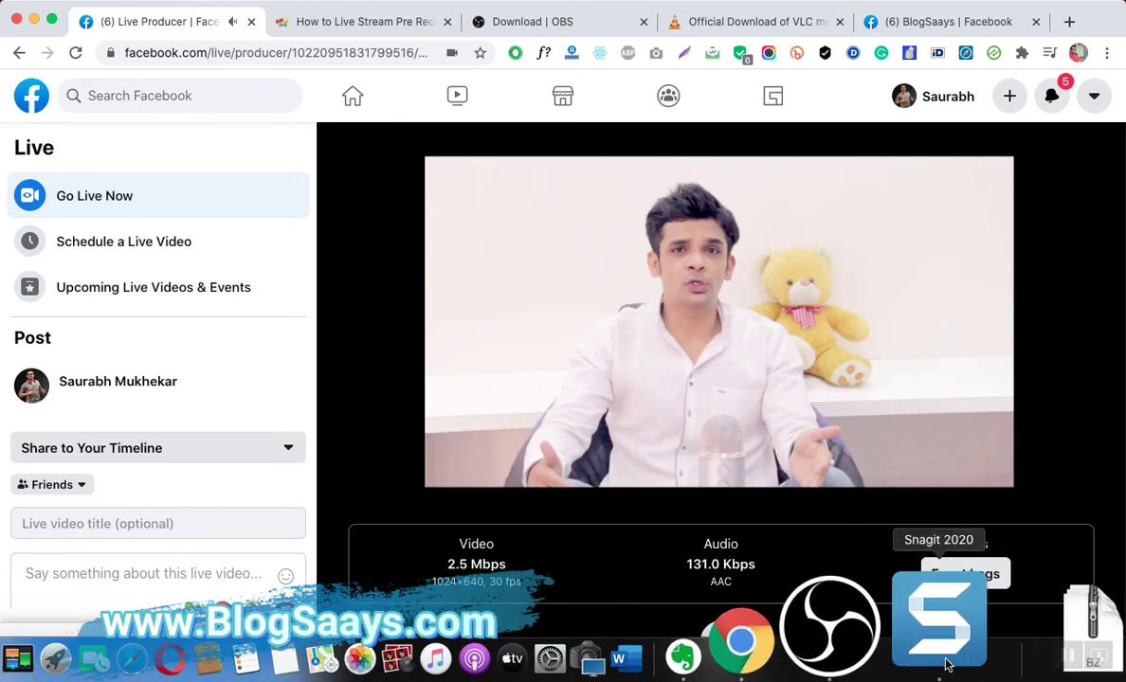
# Switch to OBS to check the running stream, return to Live Producer in Chrome and mute the preview.
pyautogui.moveTo(858, 654)
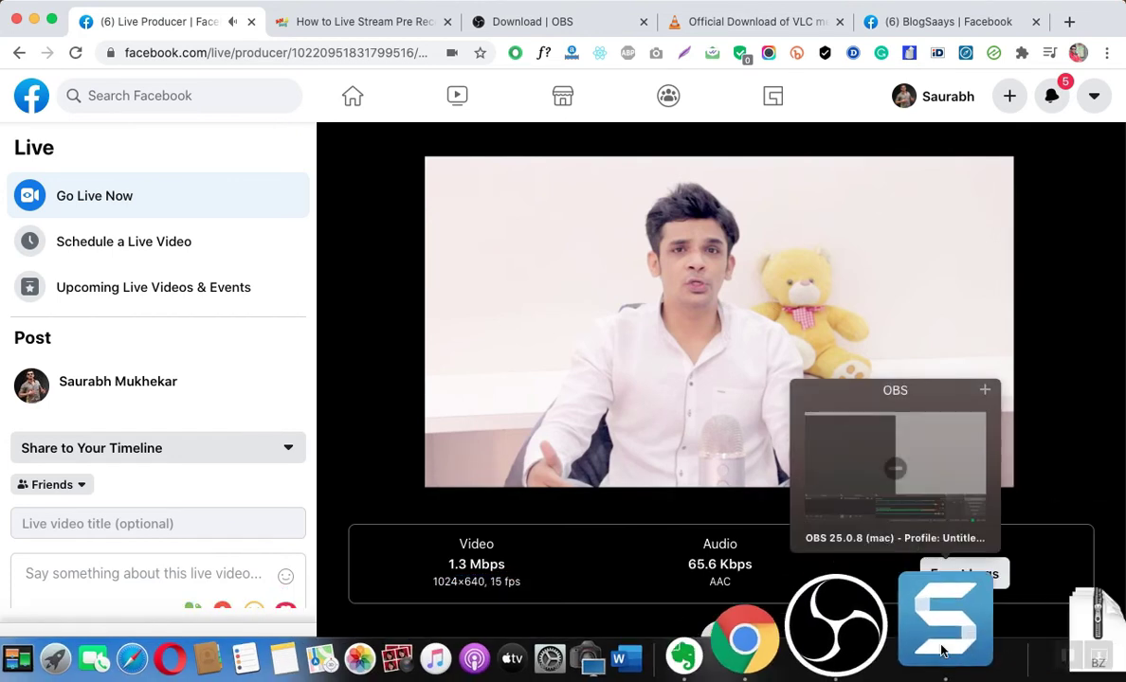
pyautogui.click(905, 652)
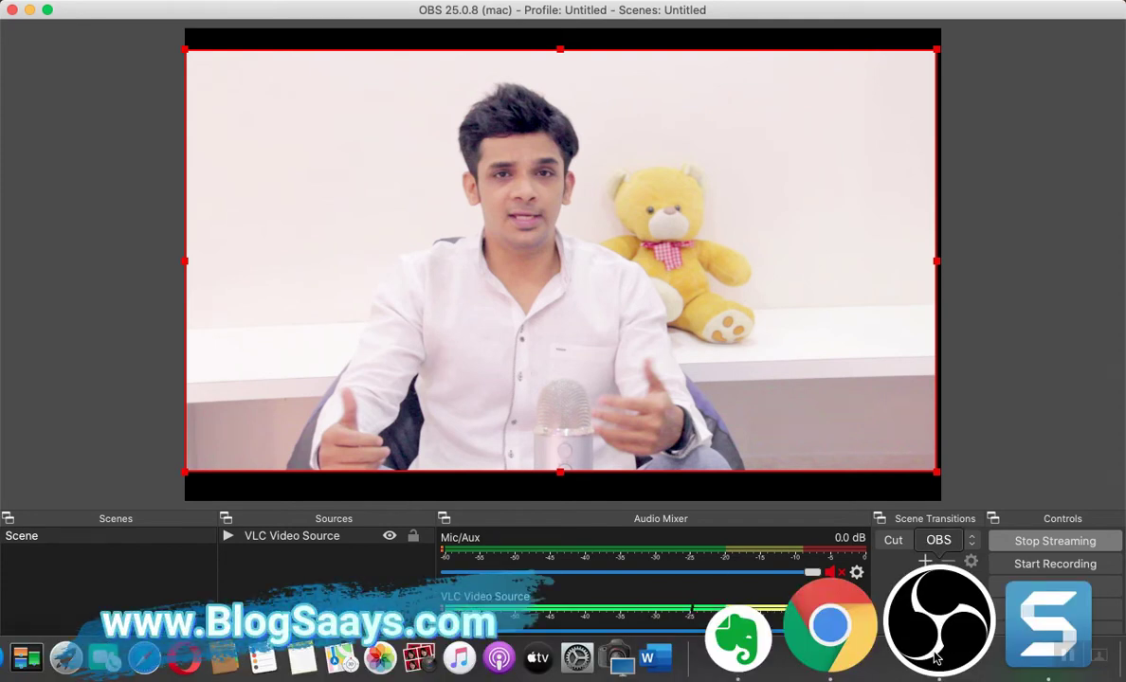
pyautogui.click(829, 621)
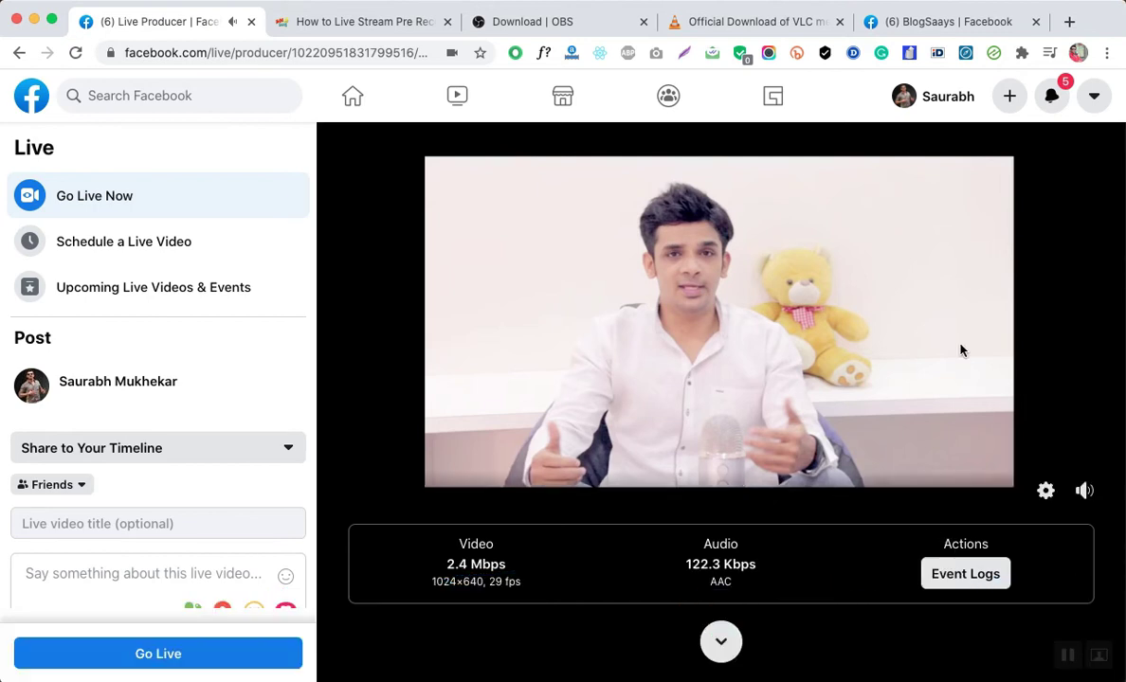
pyautogui.click(1084, 491)
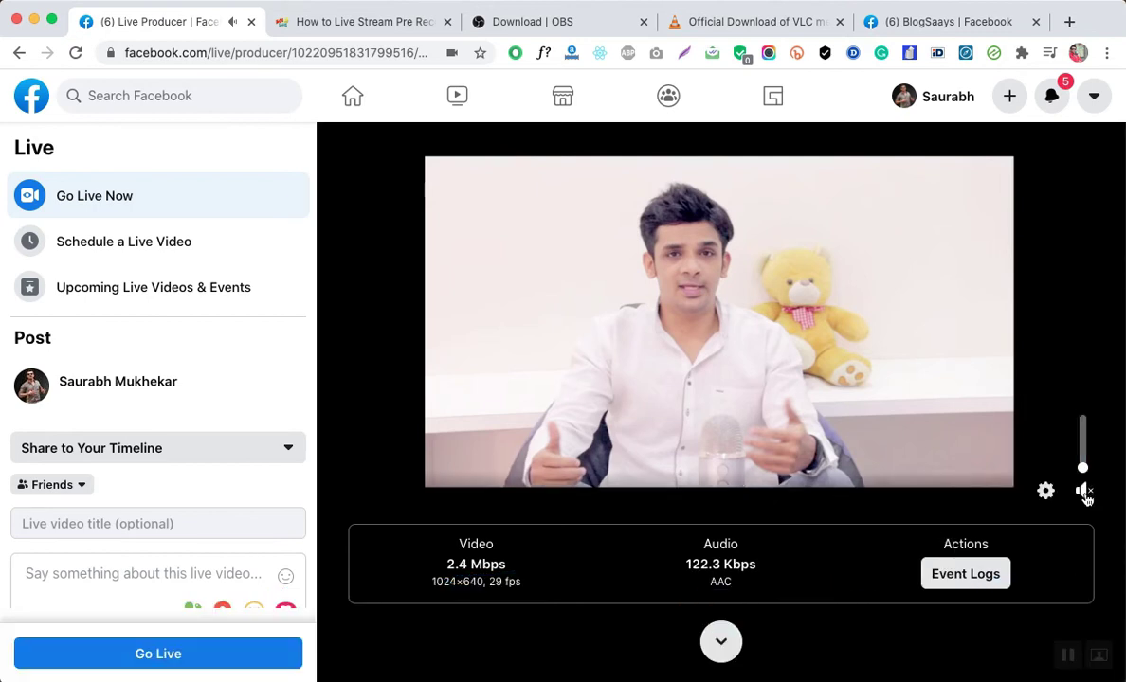
# Collapse the large preview and enable Use a Persistent Stream Key in the setup options.
pyautogui.click(709, 651)
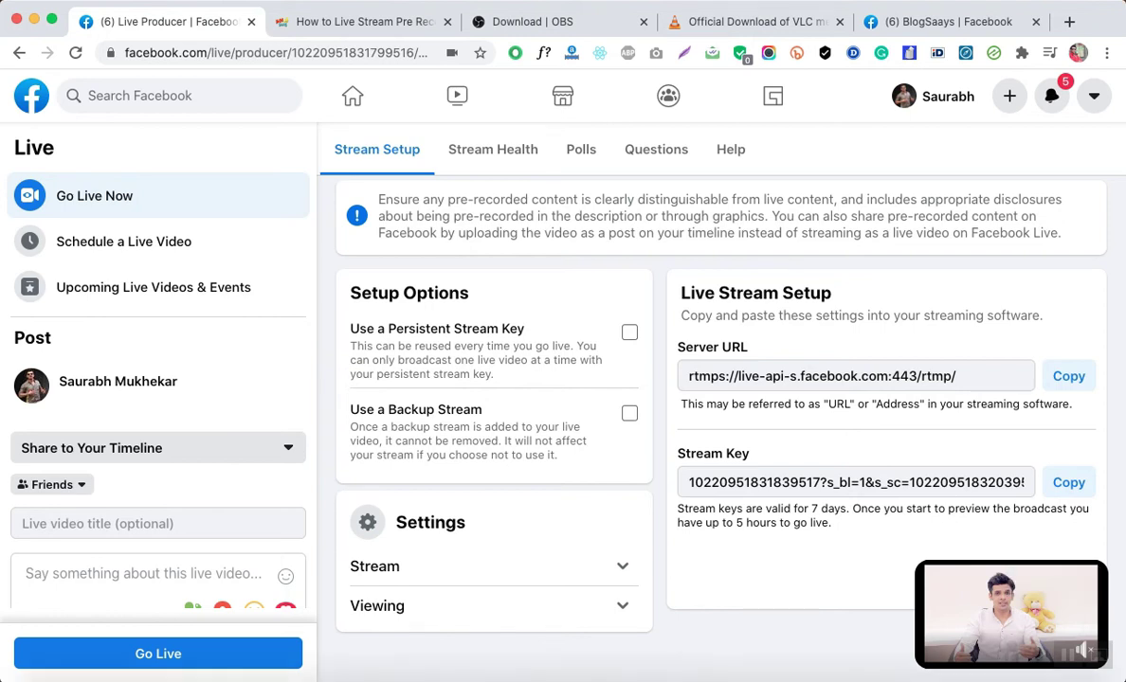
pyautogui.scroll(2, 545, 422)
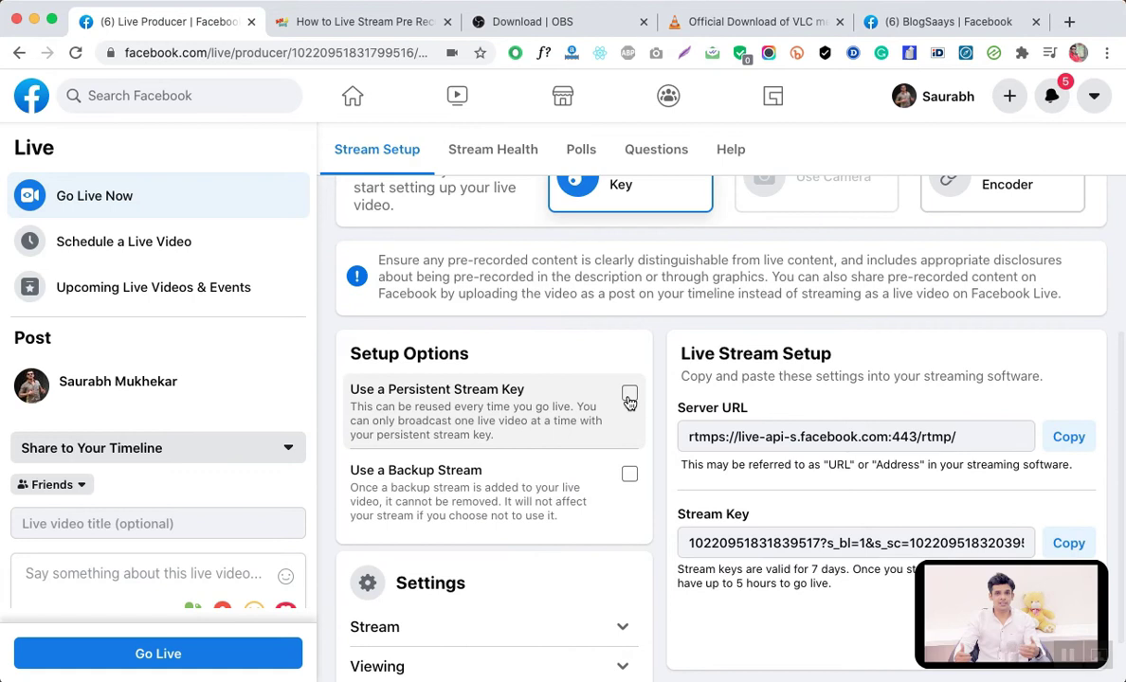
pyautogui.scroll(1, 511, 379)
pyautogui.click(603, 433)
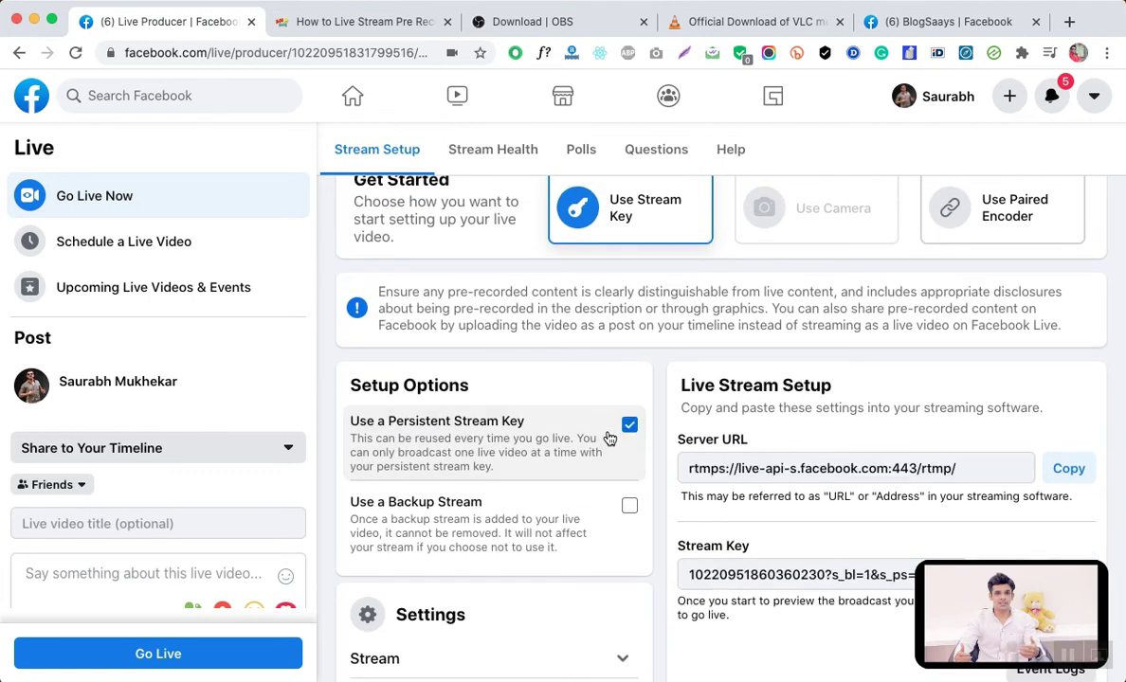
# Disable Use a Persistent Stream Key and share the live video to the managed page ED = Education x Democracy.
pyautogui.click(627, 425)
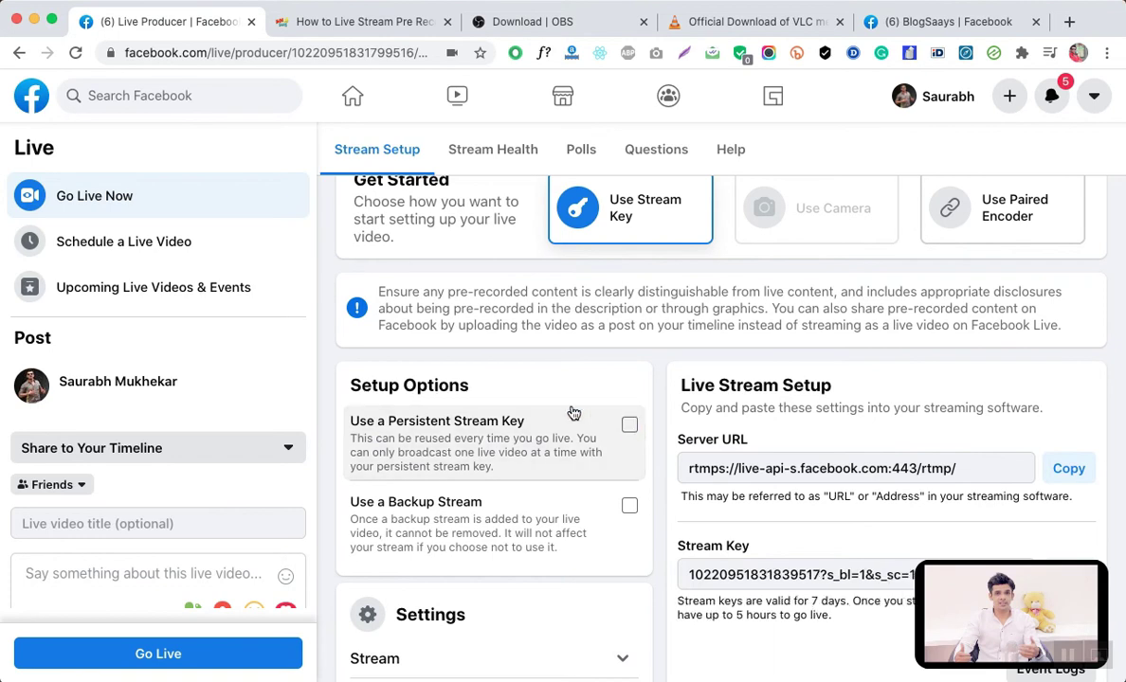
pyautogui.scroll(-3, 574, 412)
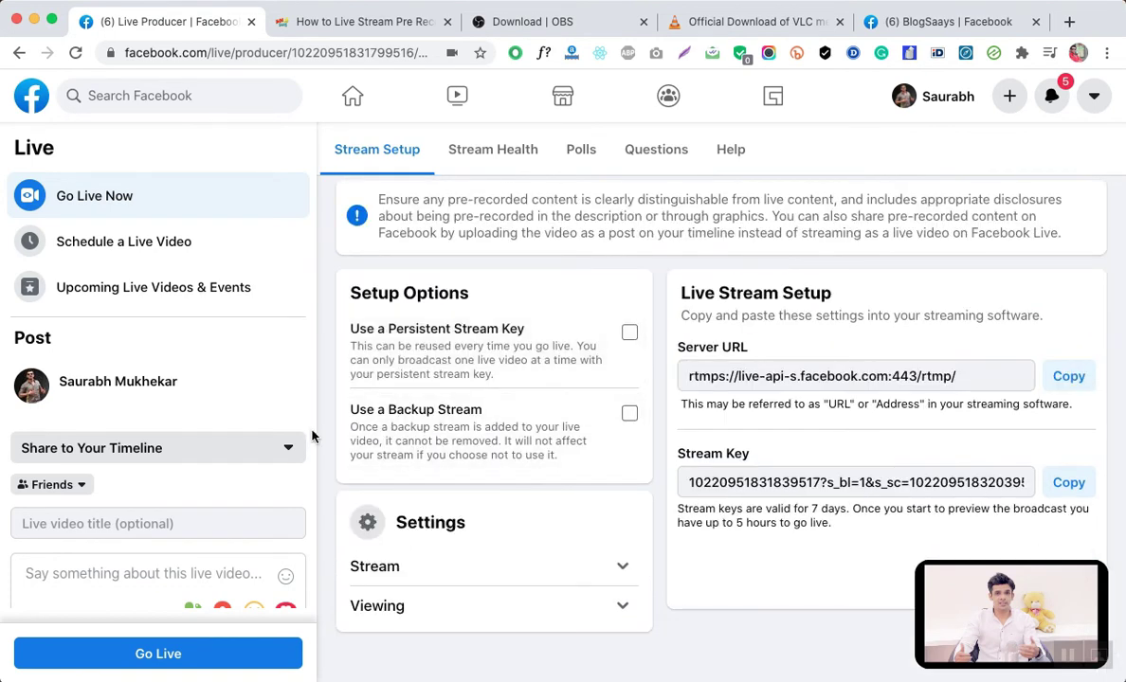
pyautogui.scroll(-3, 232, 307)
pyautogui.click(209, 326)
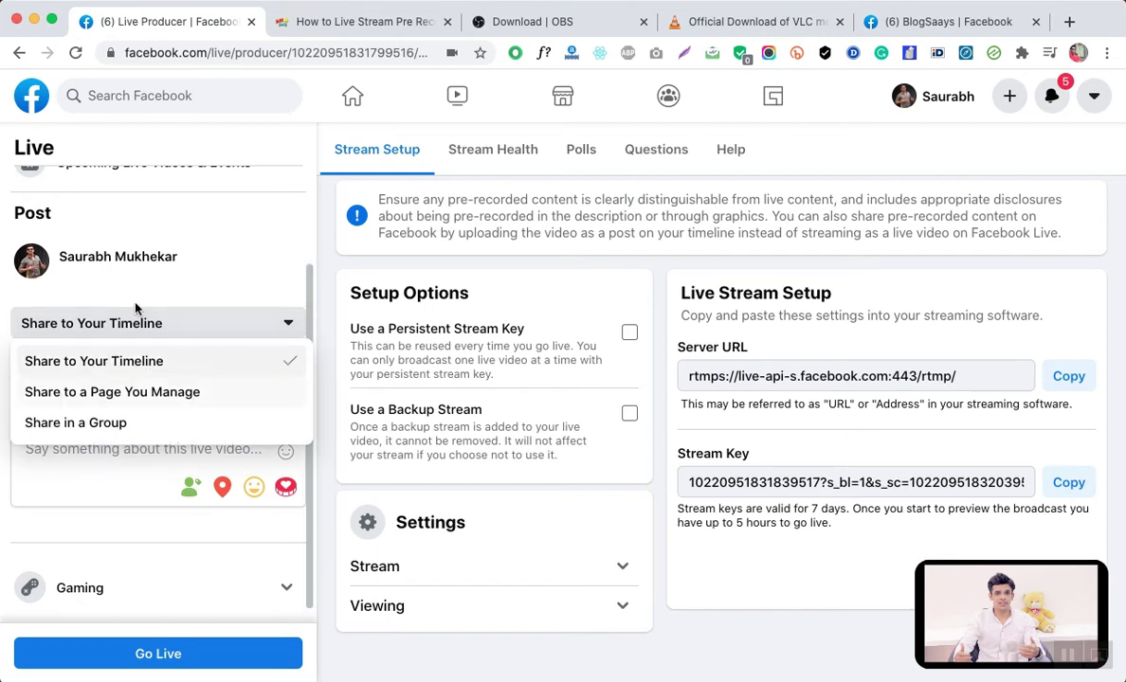
pyautogui.click(138, 400)
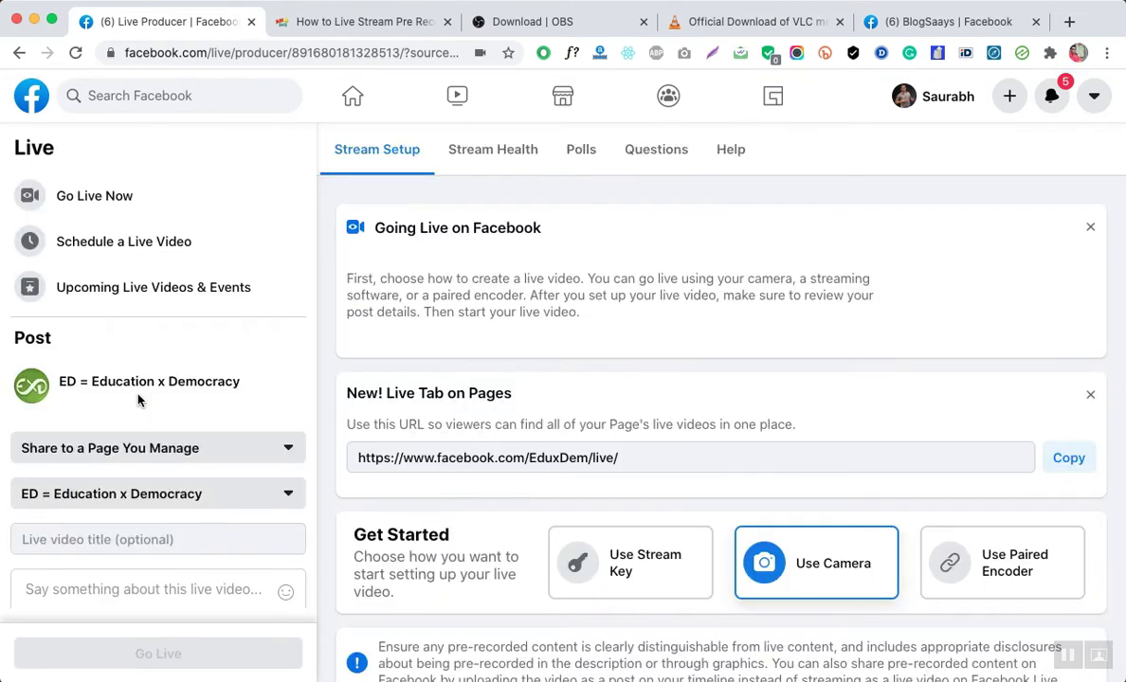
# Select Use Stream Key as the setup method for the page's live video and check its sharing and post options.
pyautogui.scroll(-2, 137, 401)
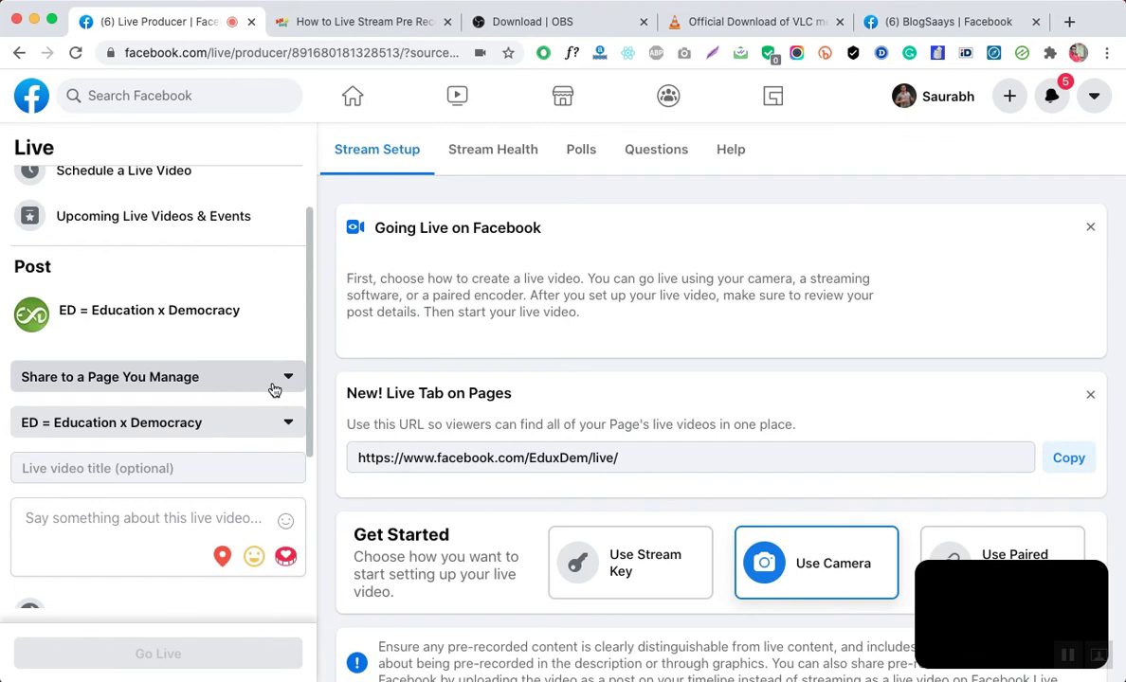
pyautogui.click(663, 569)
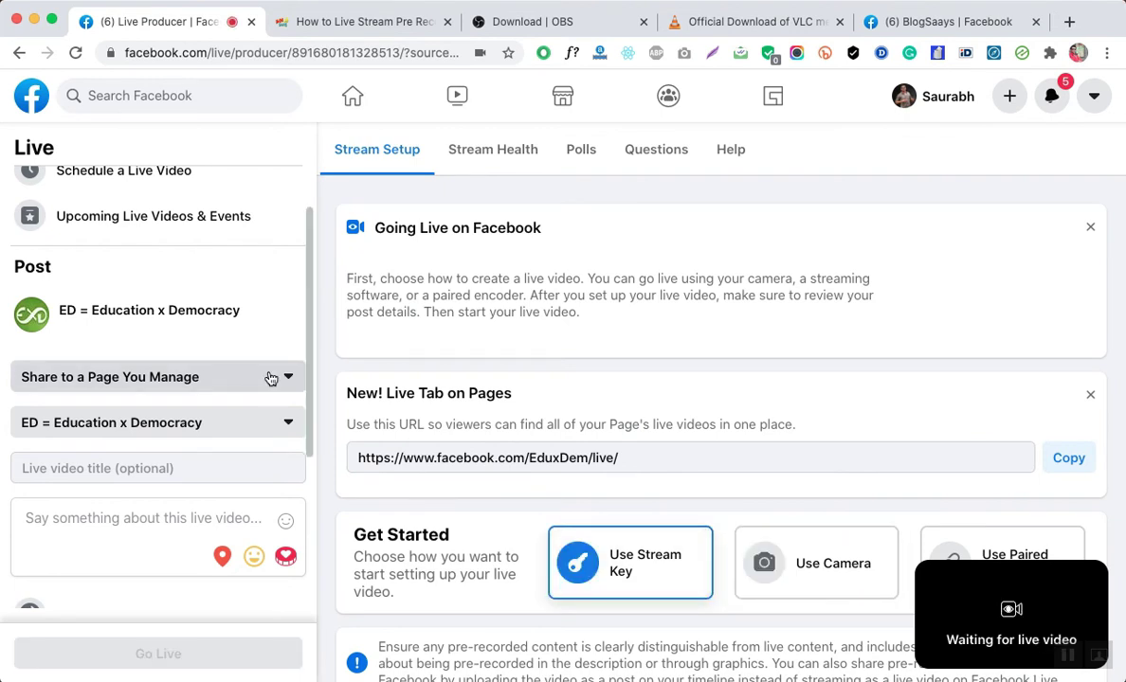
pyautogui.click(271, 378)
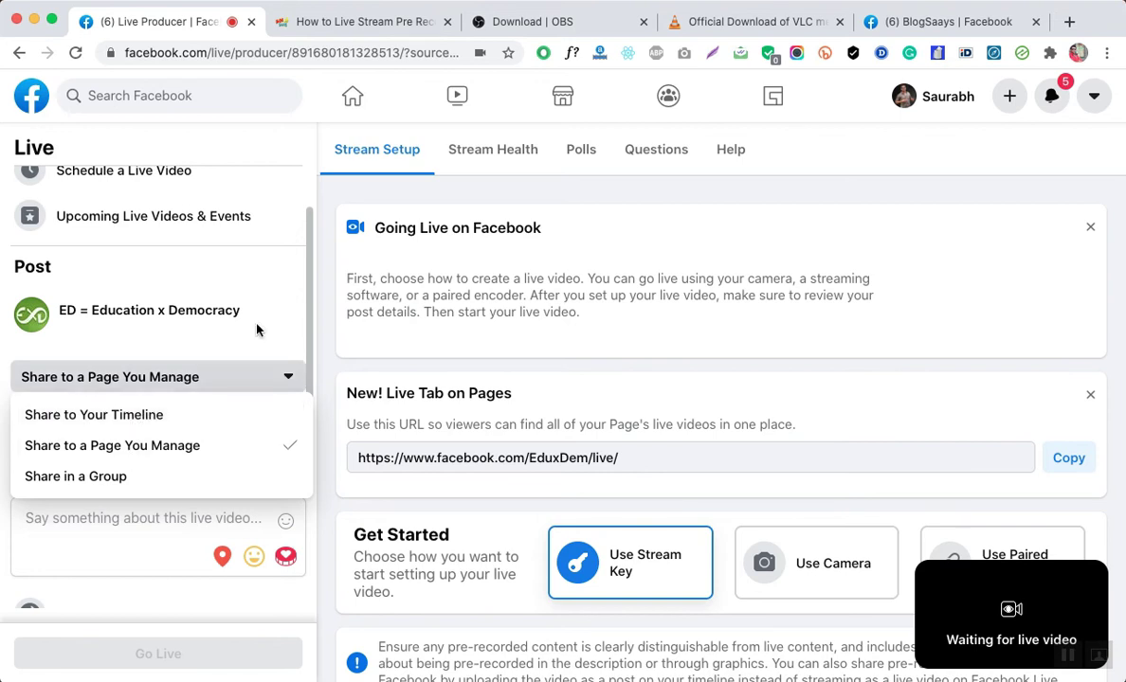
pyautogui.scroll(-2, 255, 329)
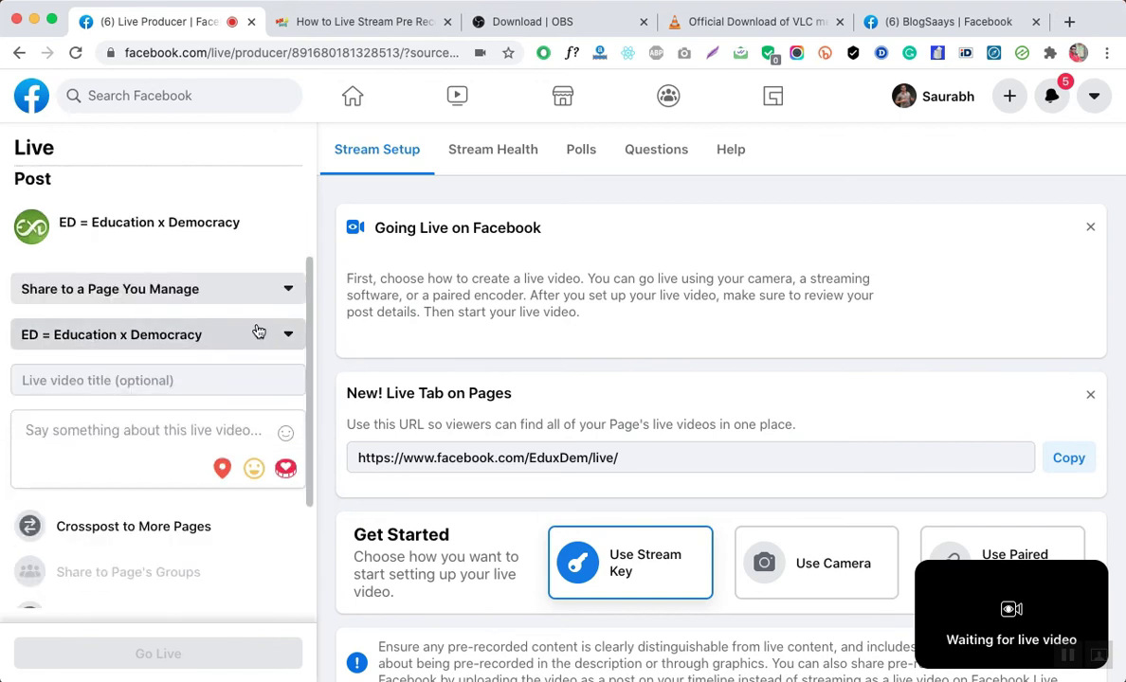
pyautogui.scroll(1, 218, 379)
pyautogui.scroll(-4, 174, 435)
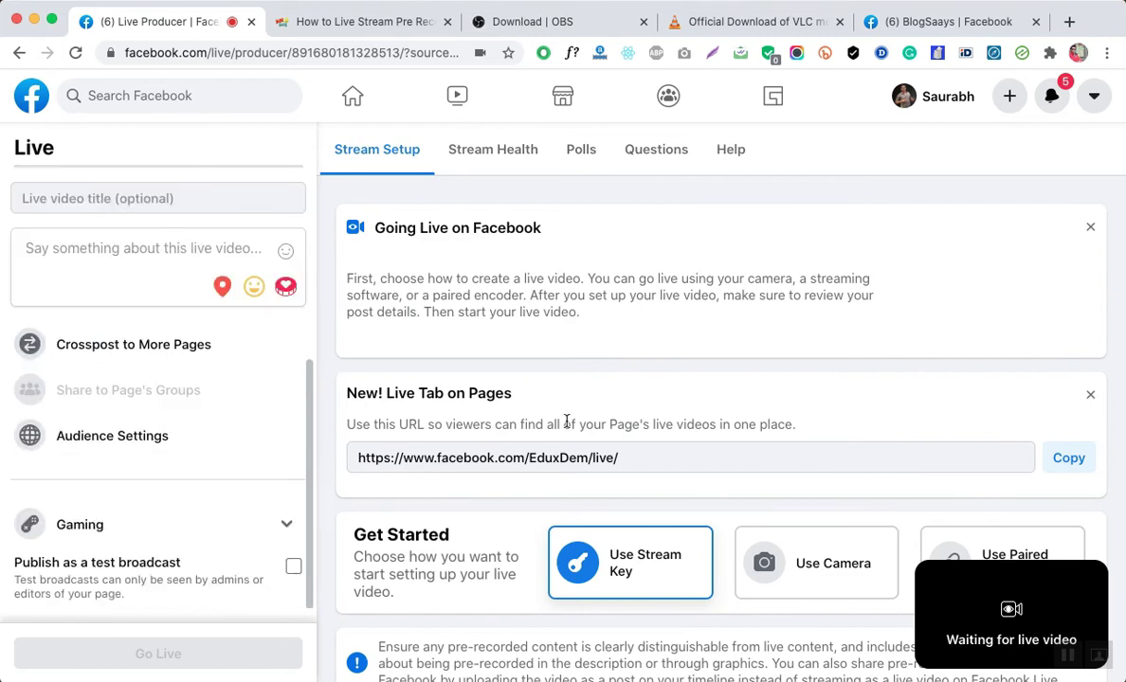
# Expand the Stream settings, view the live video's embed code and close it.
pyautogui.scroll(-5, 567, 422)
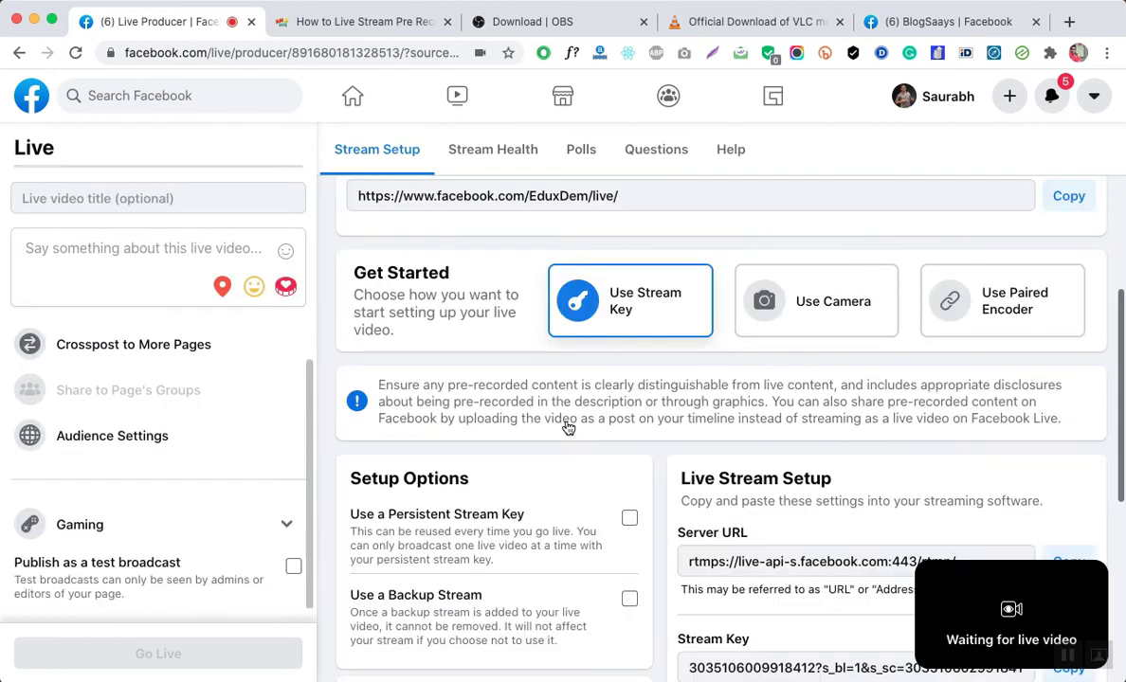
pyautogui.scroll(-6, 567, 428)
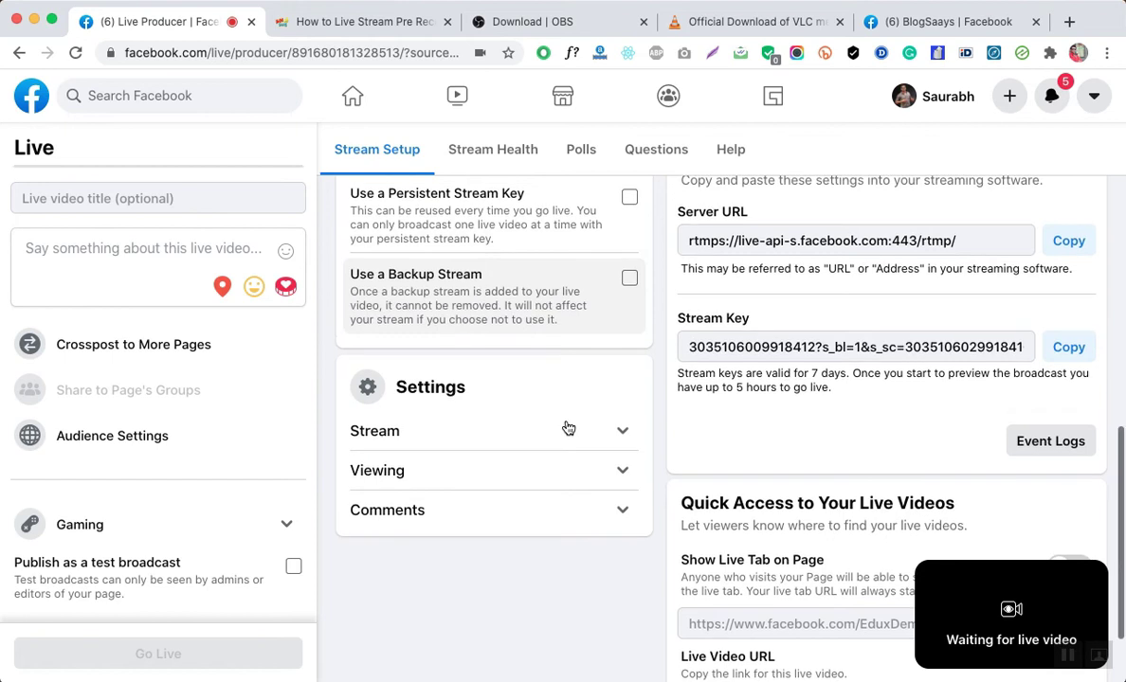
pyautogui.click(588, 432)
pyautogui.scroll(-2, 588, 433)
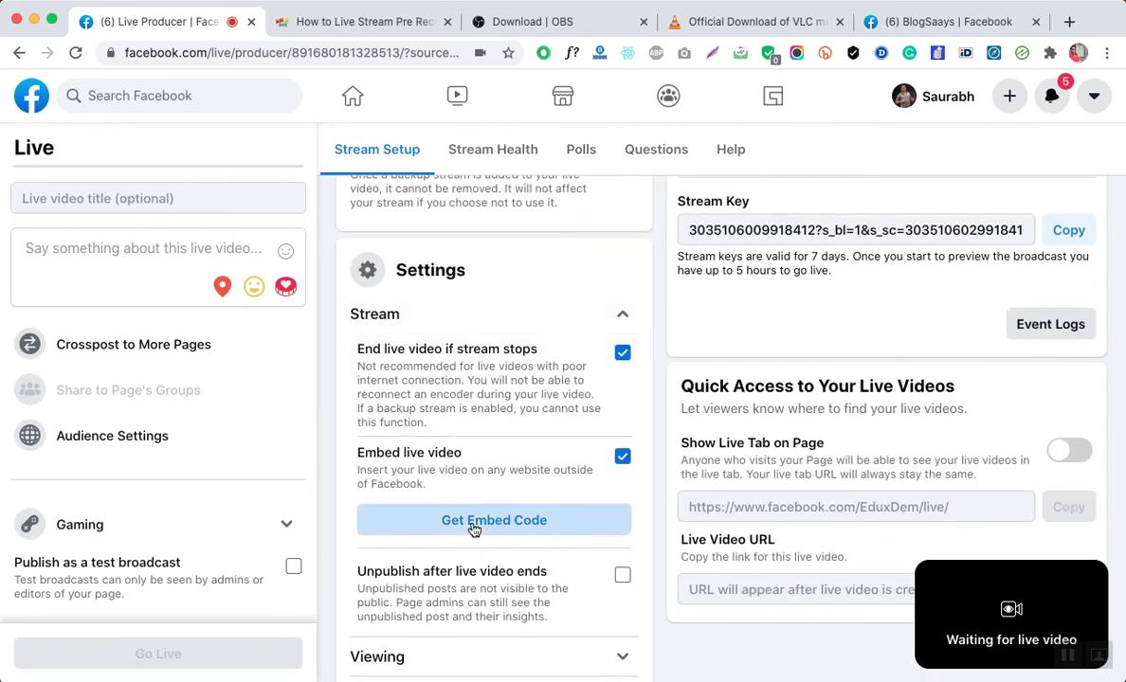
pyautogui.click(473, 529)
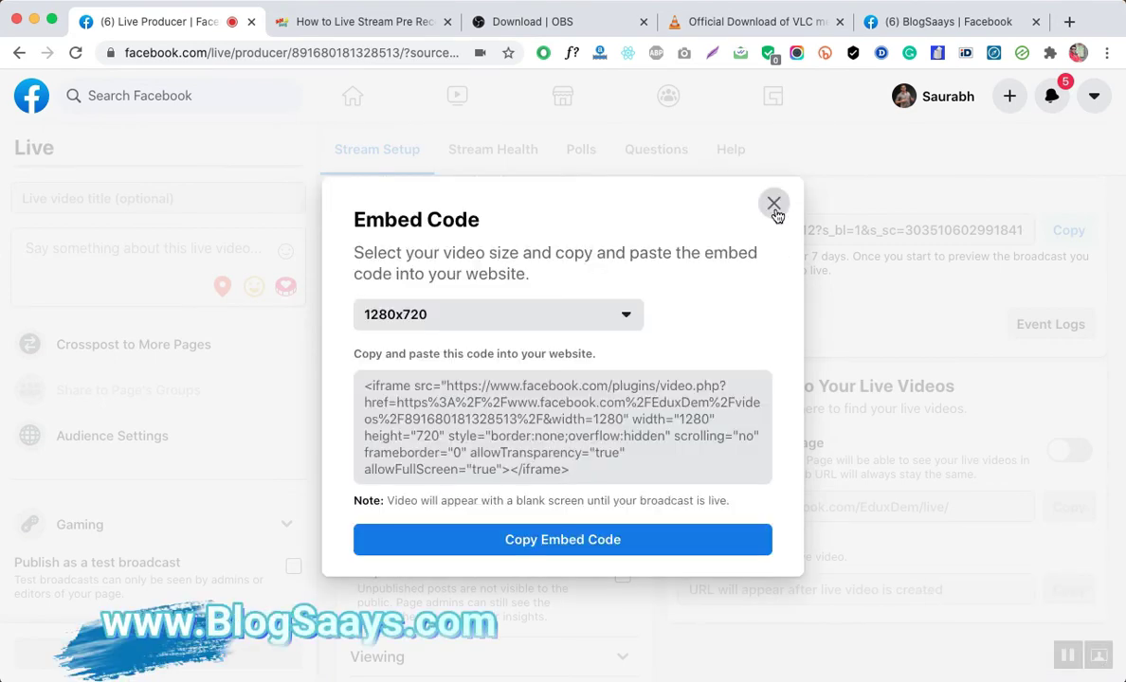
pyautogui.click(774, 204)
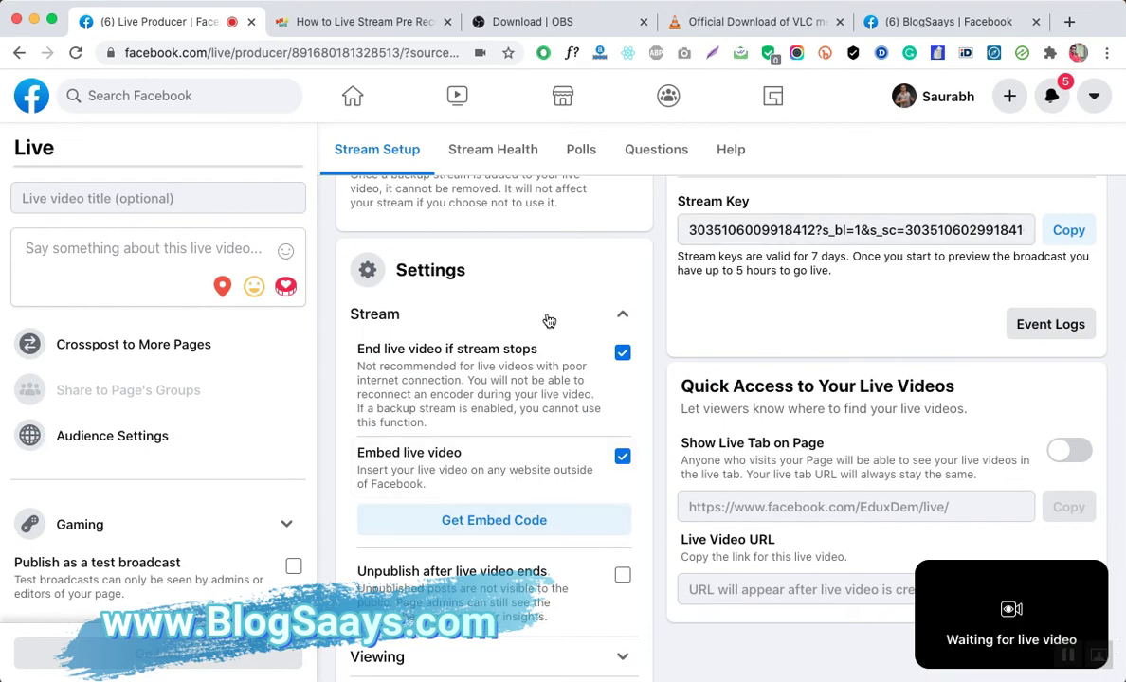
# Review the page's setup options, stream settings and the Quick Access to Your Live Videos section.
pyautogui.scroll(3, 547, 314)
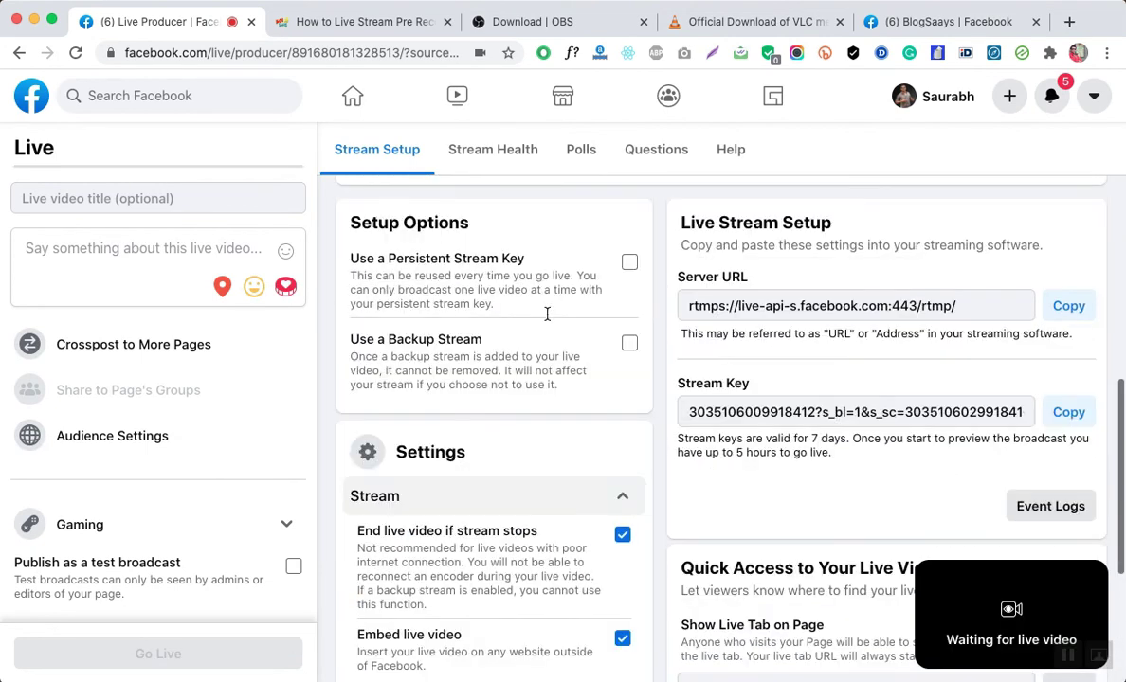
pyautogui.scroll(4, 547, 313)
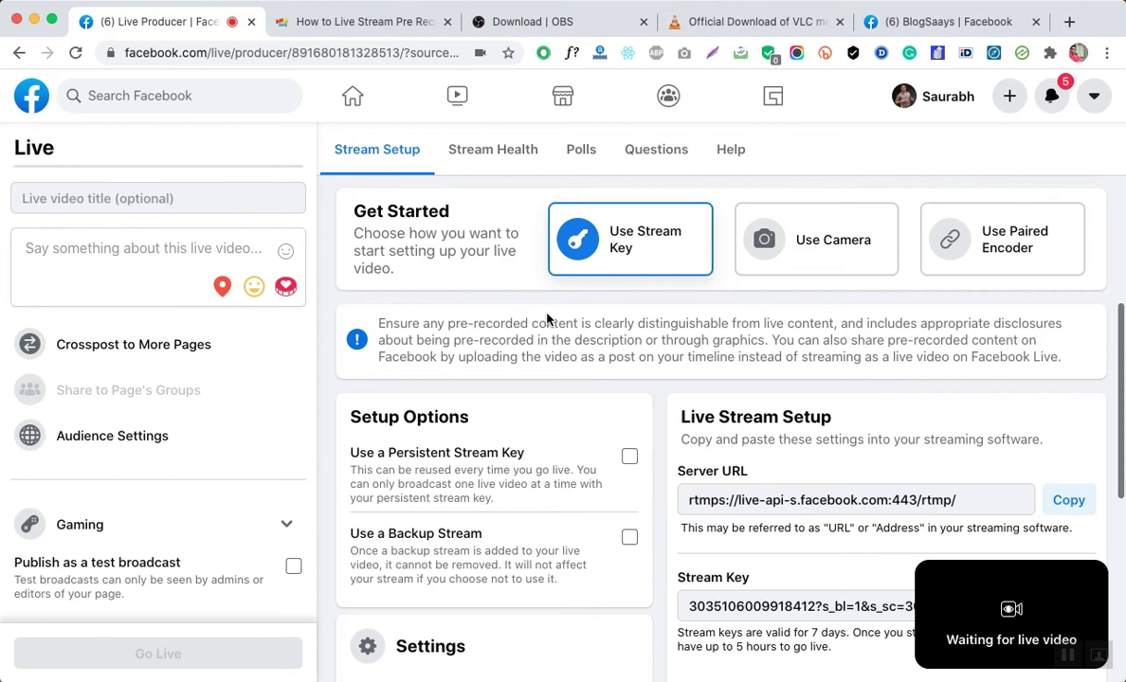
pyautogui.scroll(-5, 547, 318)
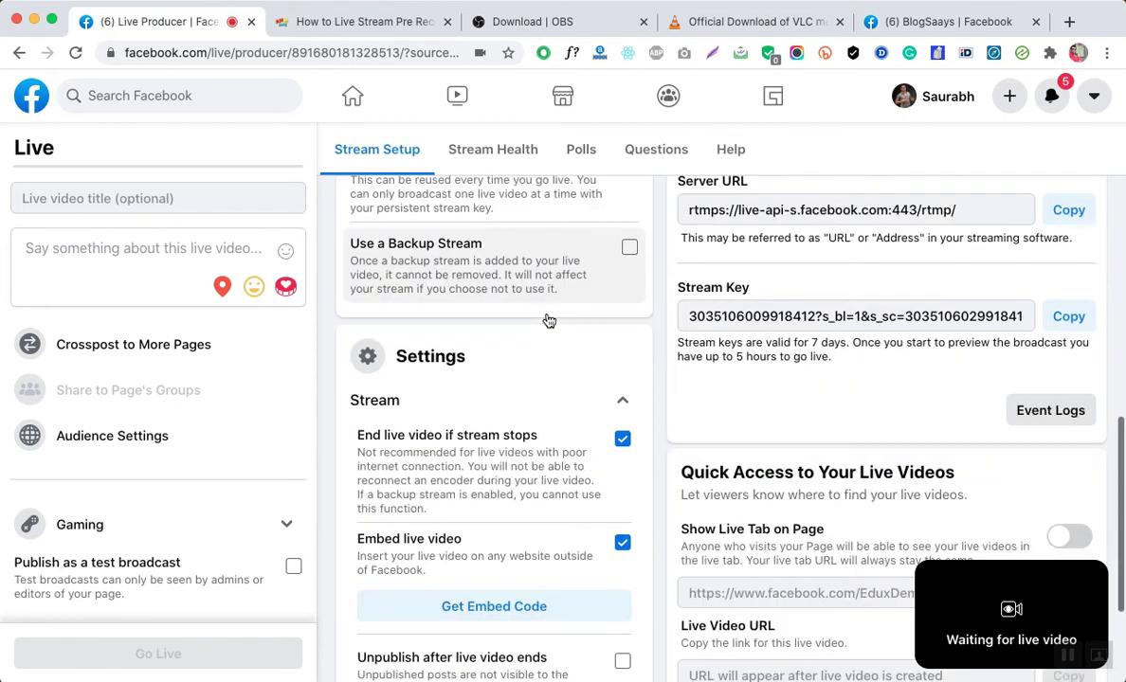
pyautogui.scroll(-3, 547, 321)
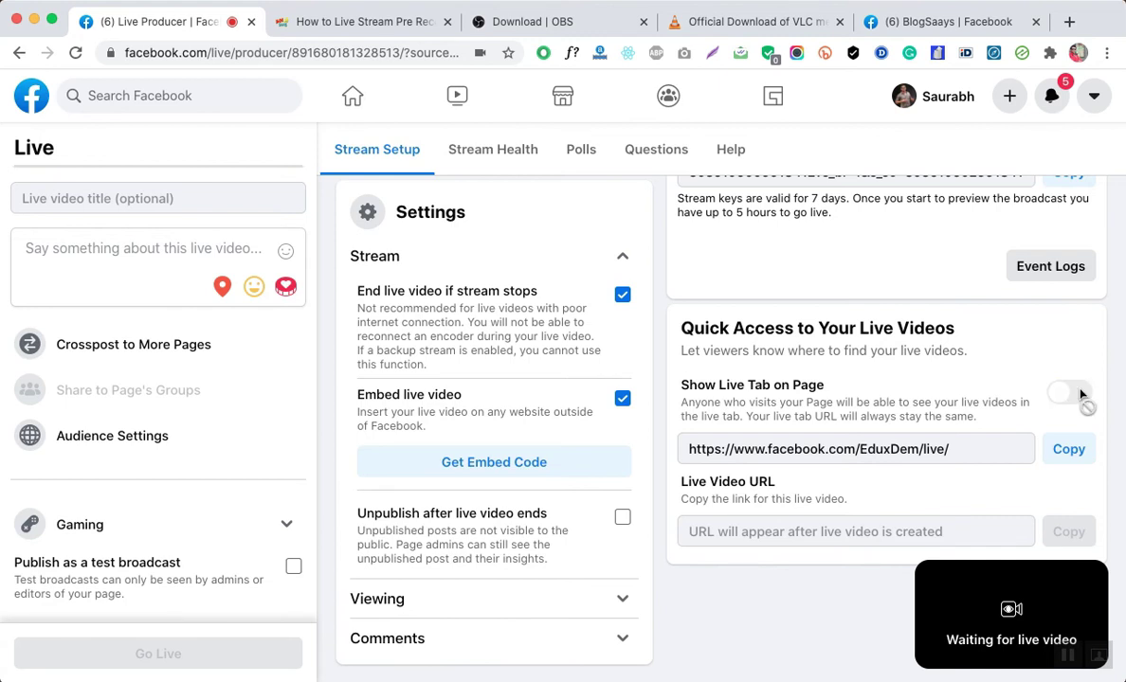
pyautogui.scroll(1, 696, 388)
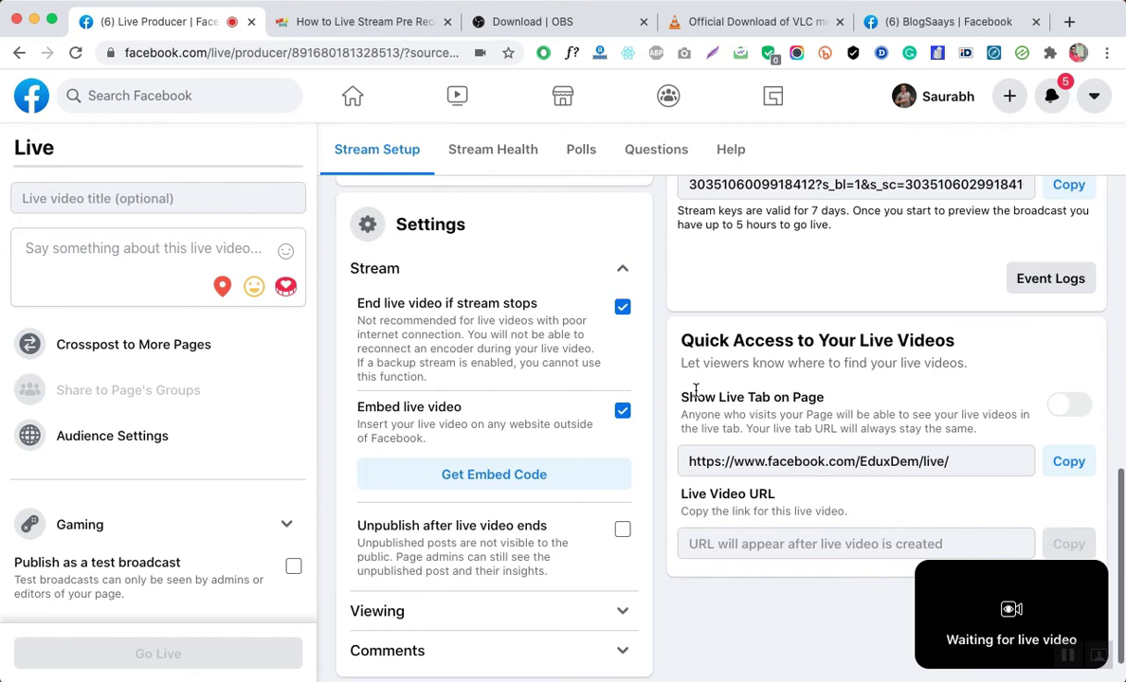
pyautogui.scroll(10, 695, 390)
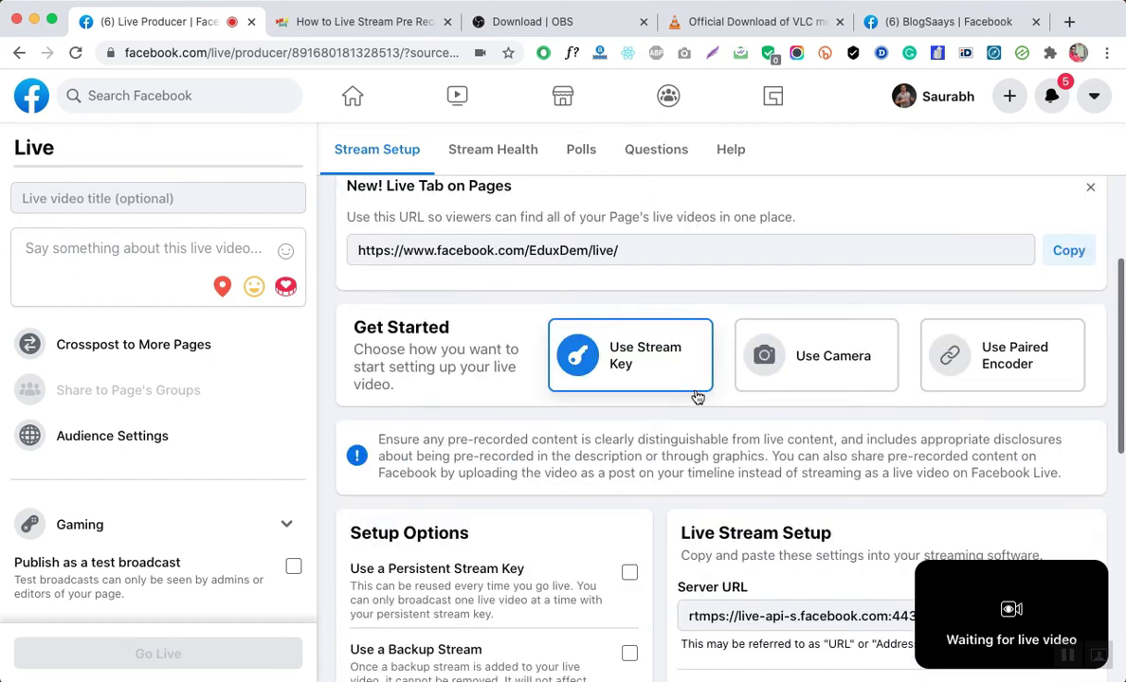
pyautogui.scroll(5, 697, 397)
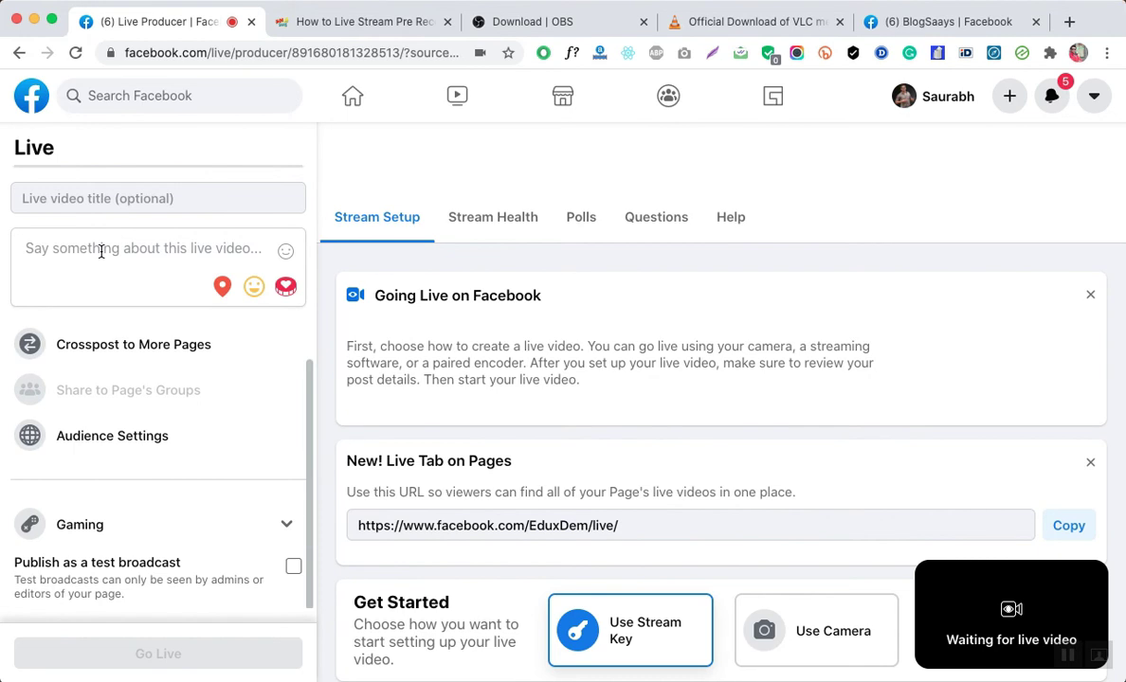
# Inspect the post's Audience Settings, including the minimum age choices, and close them without saving.
pyautogui.scroll(2, 102, 251)
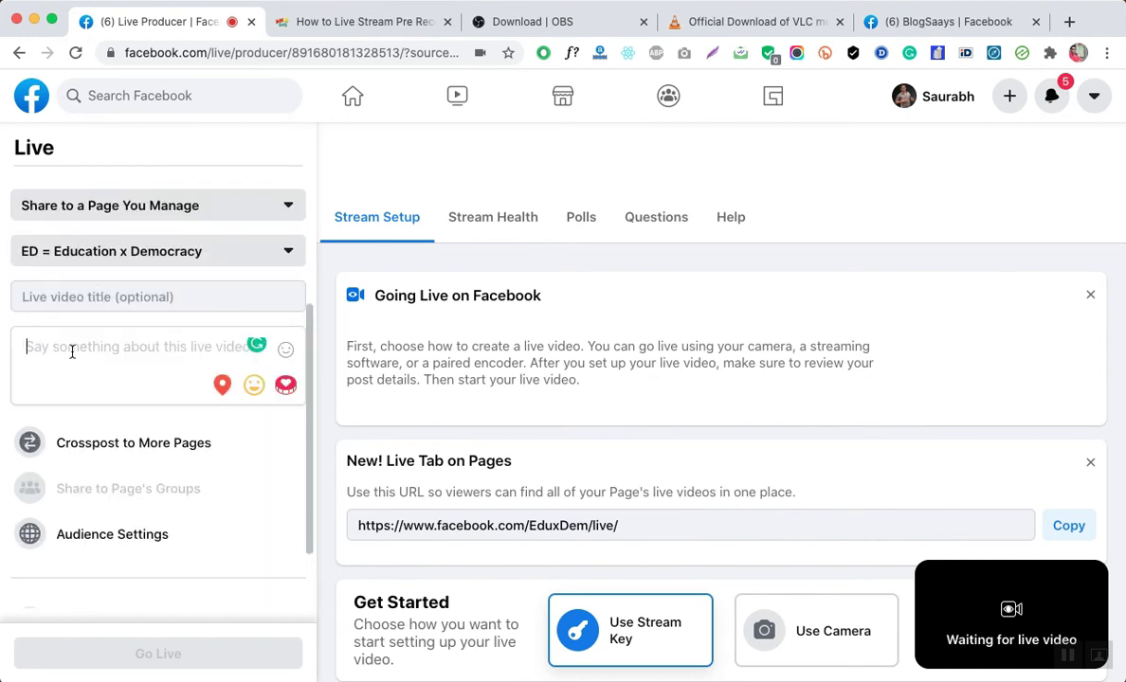
pyautogui.scroll(-2, 72, 351)
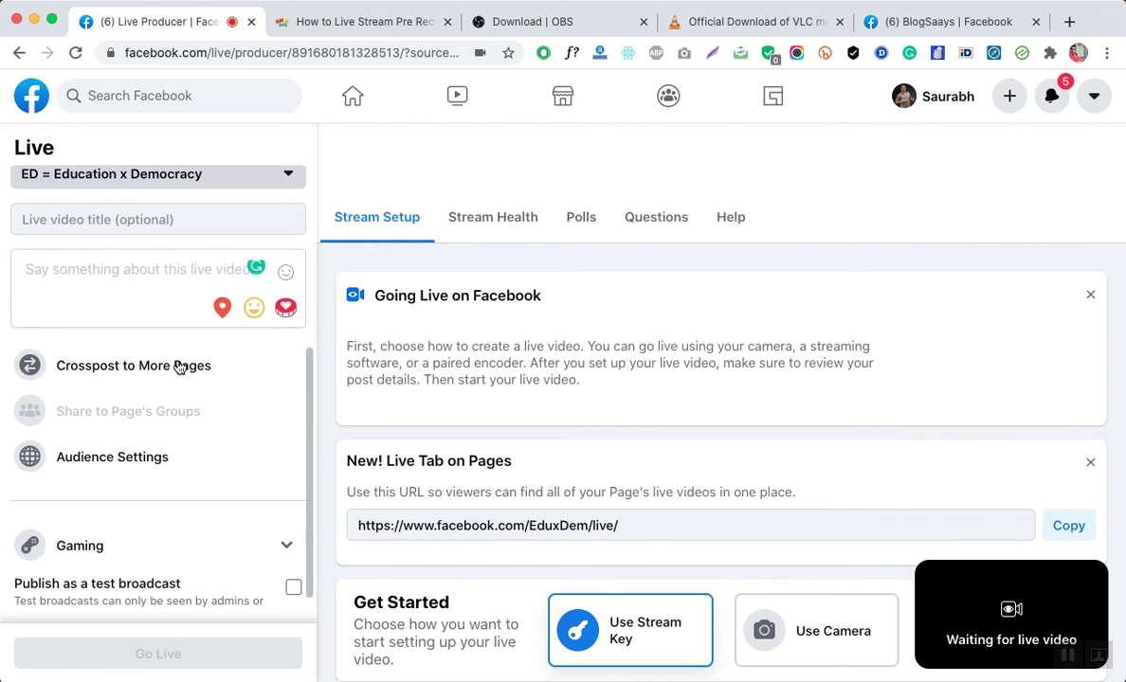
pyautogui.click(78, 460)
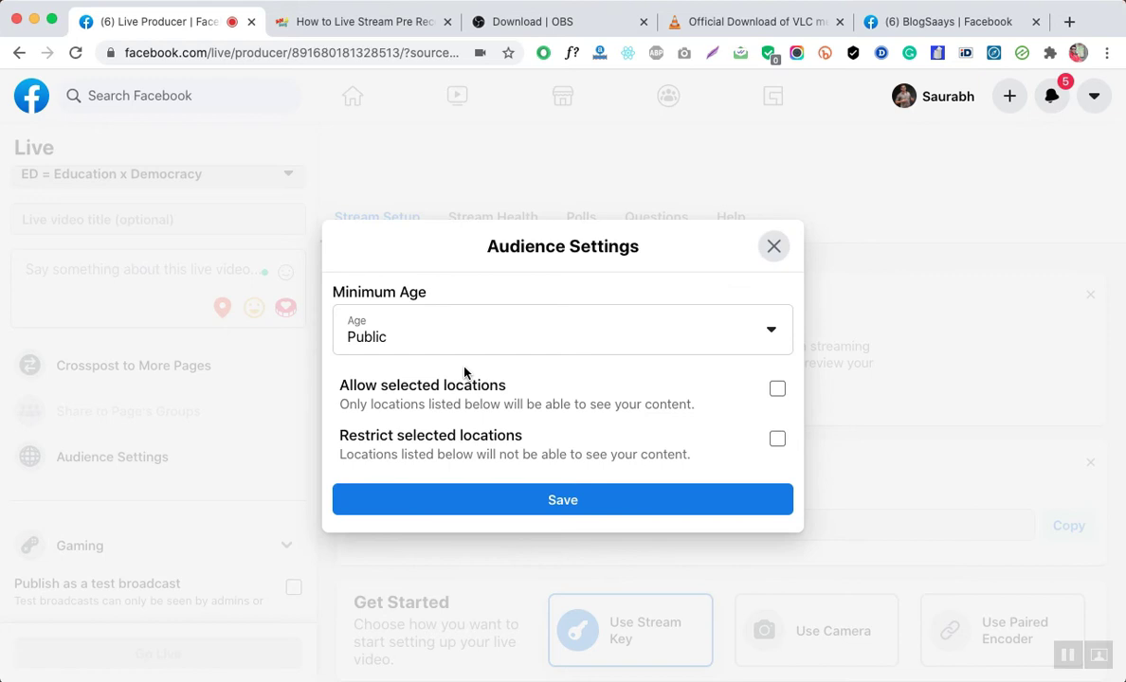
pyautogui.click(772, 339)
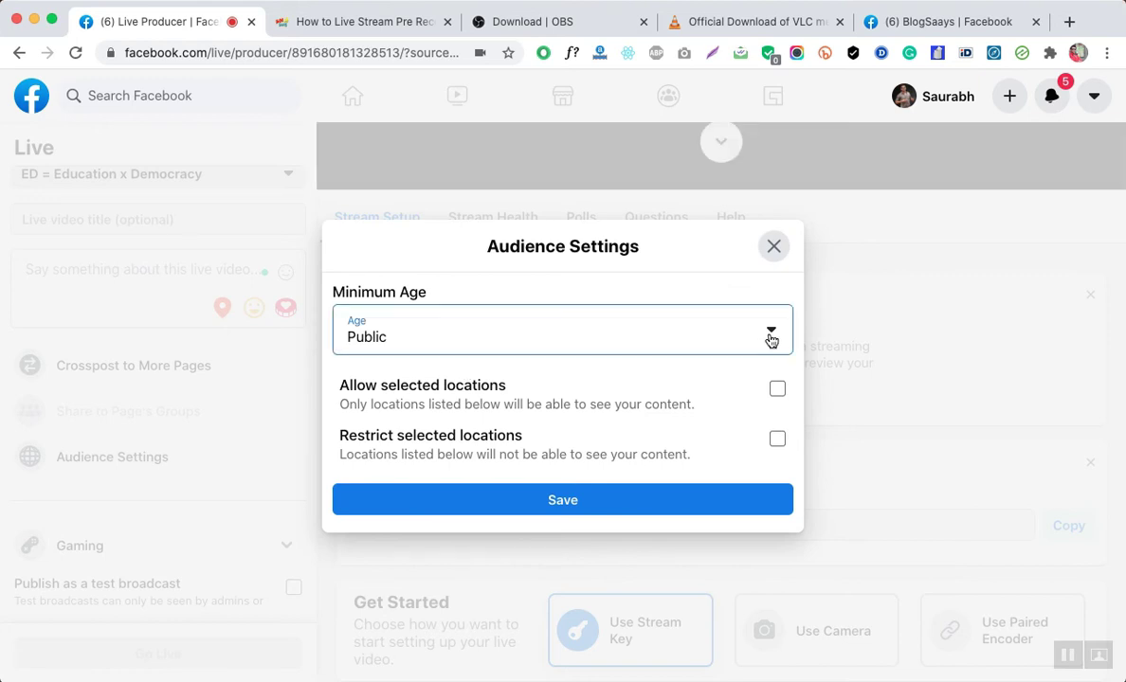
pyautogui.click(772, 339)
pyautogui.click(773, 248)
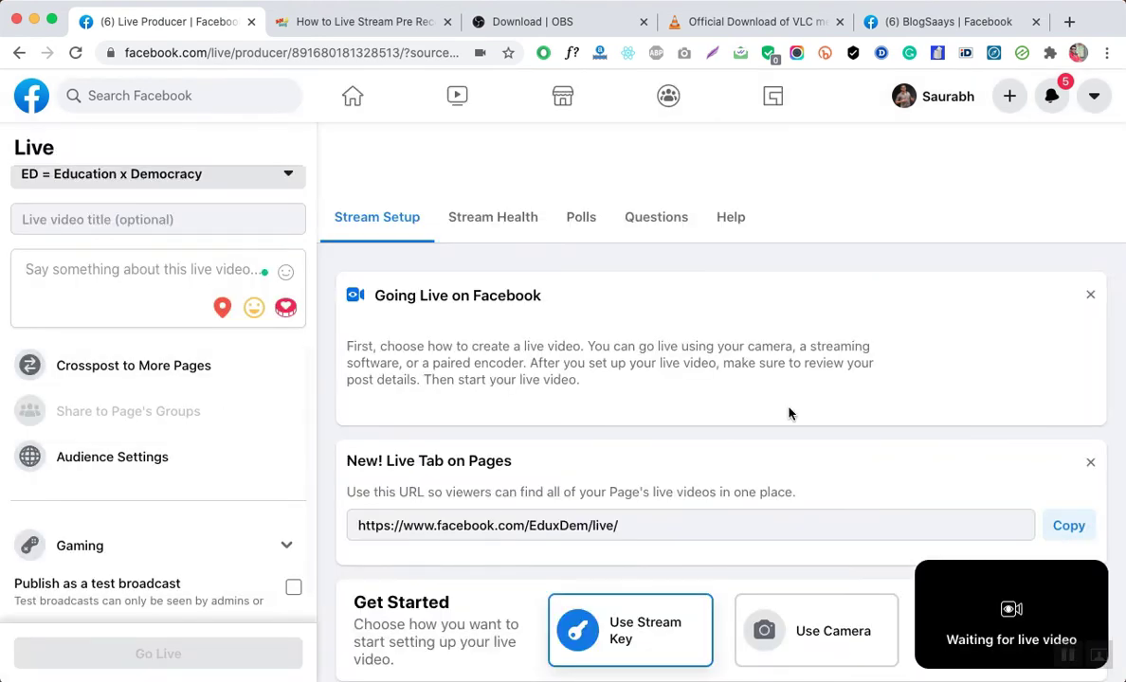
# View the Stream Health information and open the poll creation form.
pyautogui.scroll(2, 789, 414)
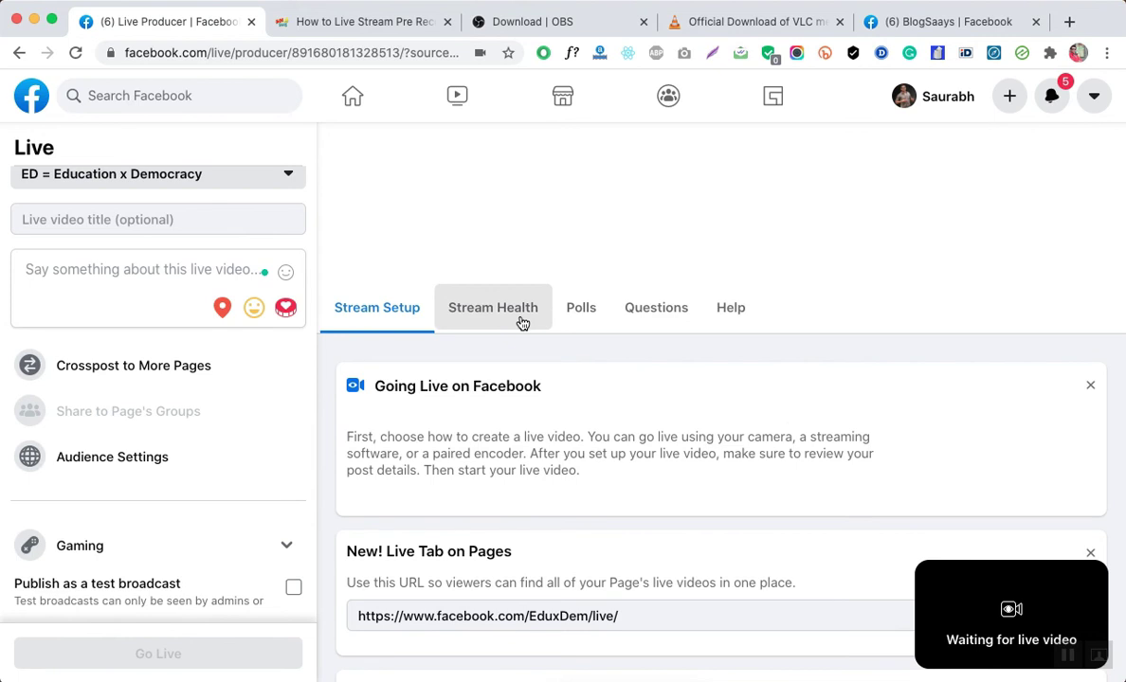
pyautogui.click(522, 323)
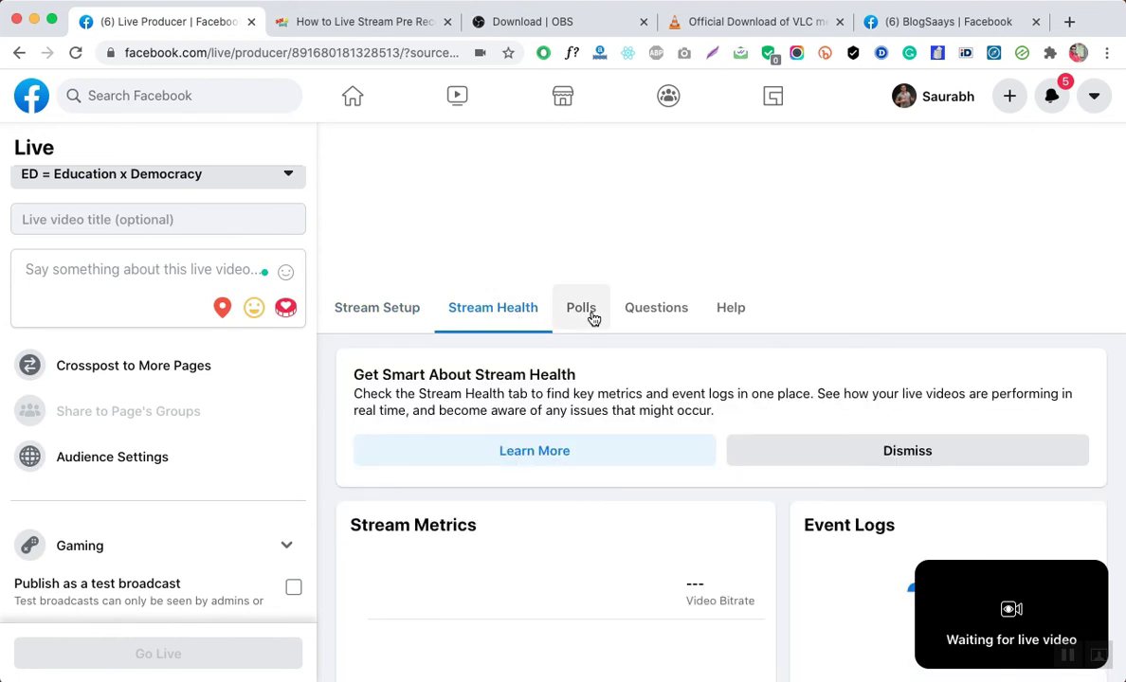
pyautogui.click(593, 318)
pyautogui.scroll(-3, 686, 410)
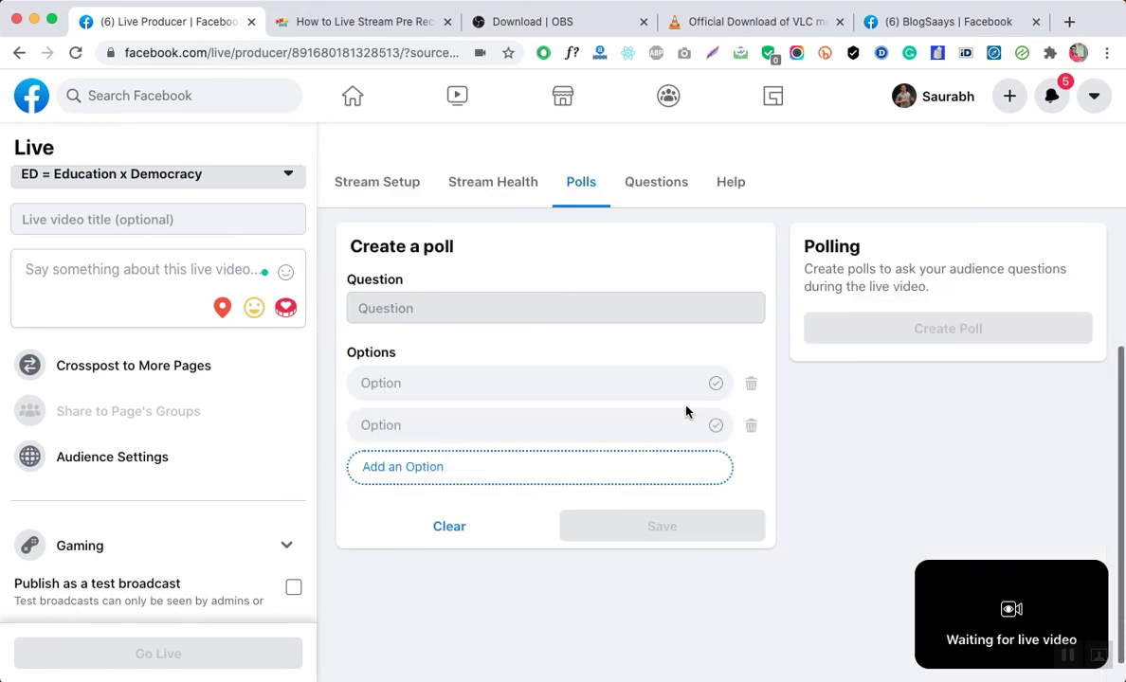
pyautogui.scroll(-1, 686, 410)
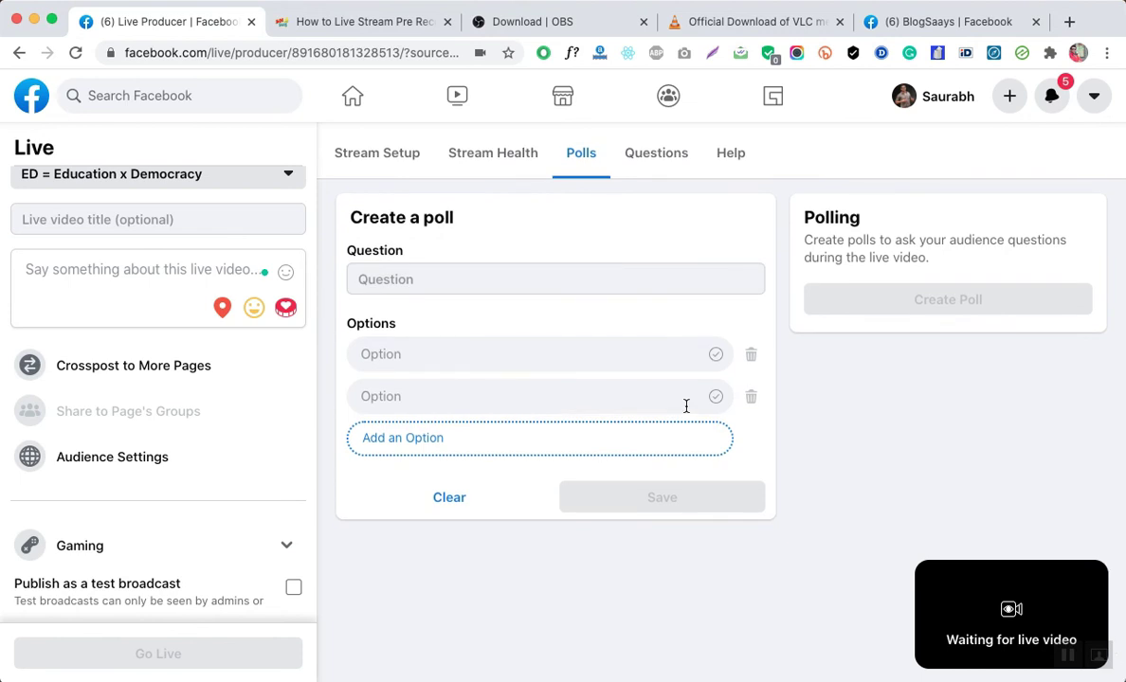
# Enter "How you search job during covid" as the poll question.
pyautogui.click(418, 270)
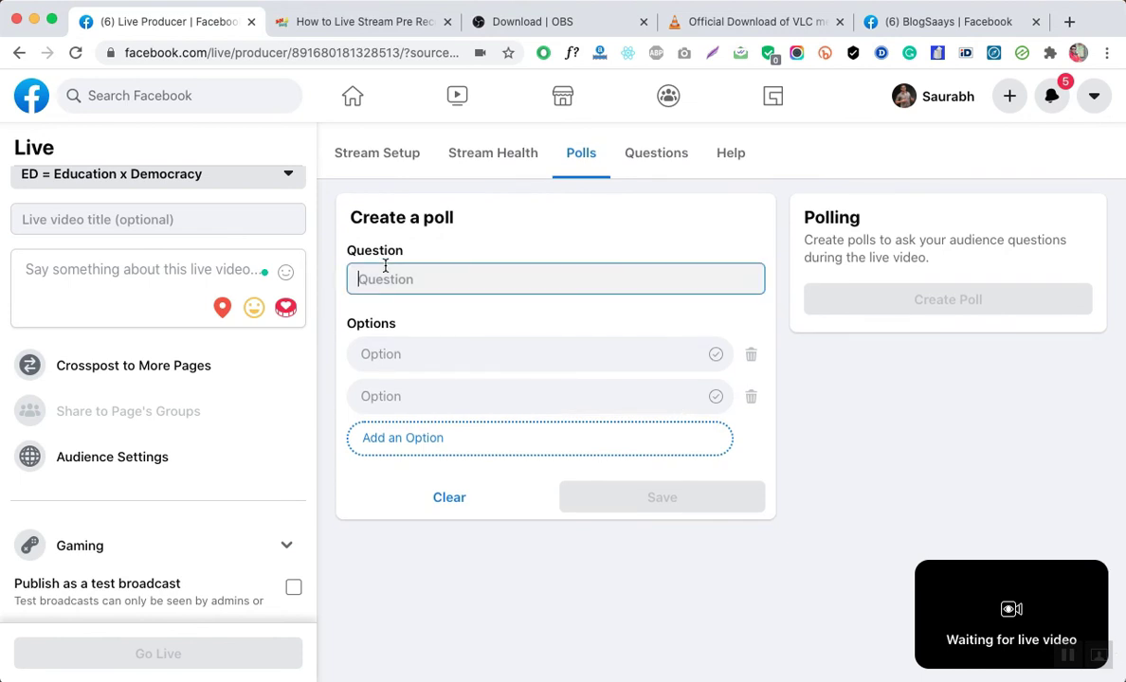
pyautogui.write('How you searc')
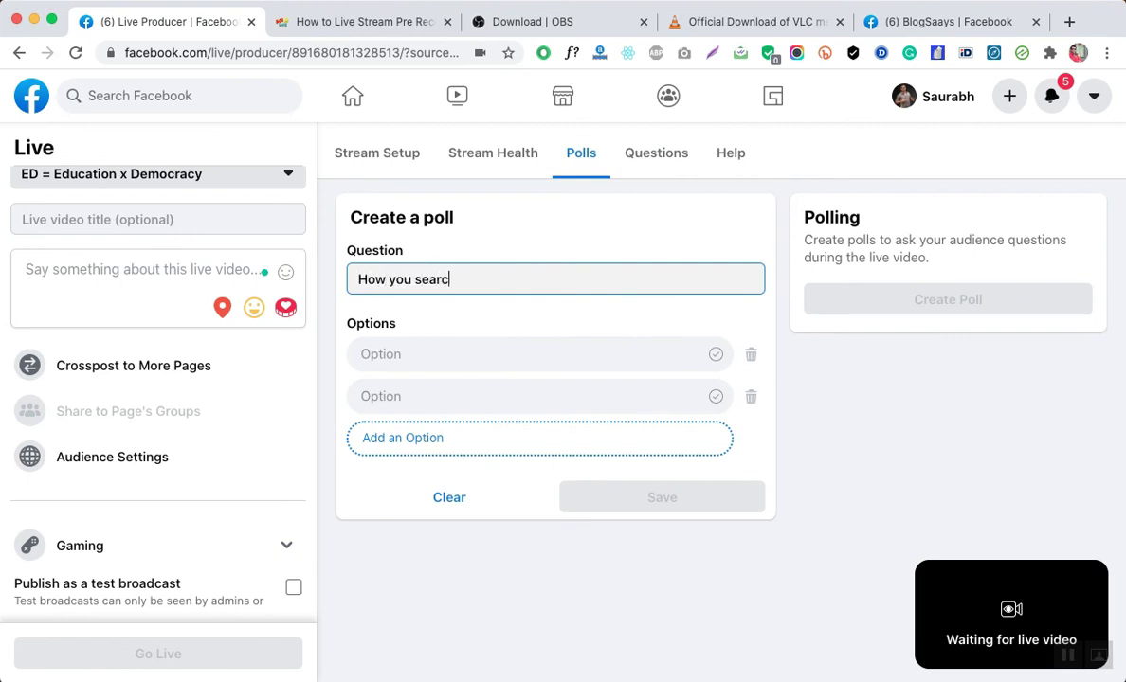
pyautogui.write('h job during covid')
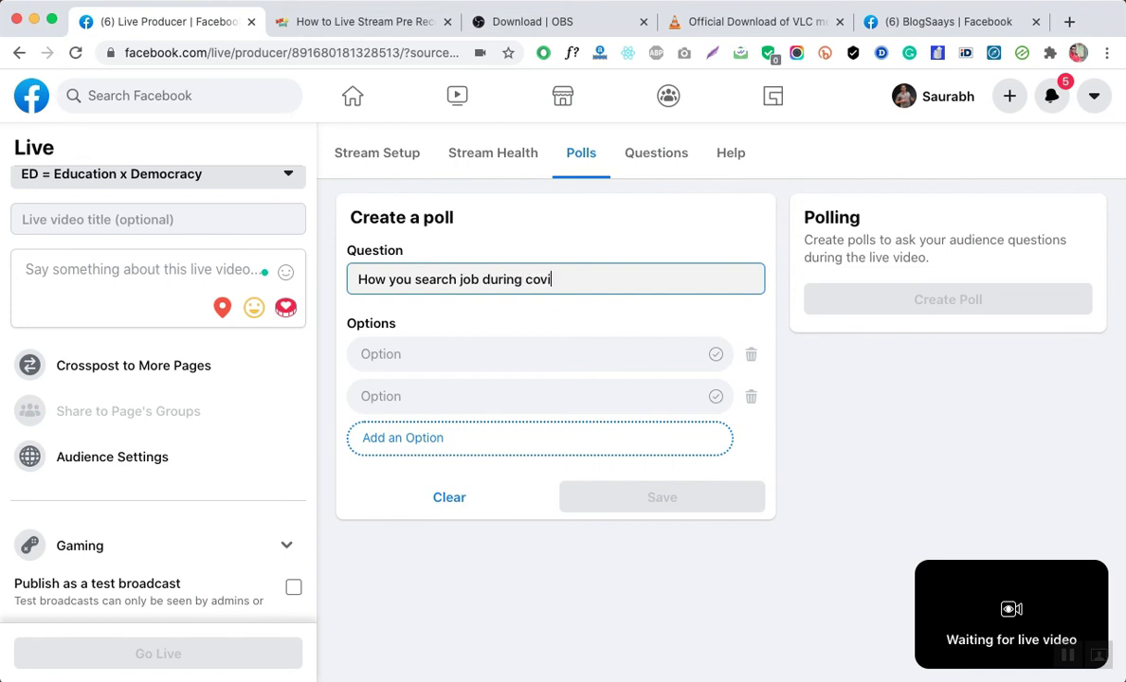
# Enter "Online" as the first poll option and begin the second option.
pyautogui.click(401, 353)
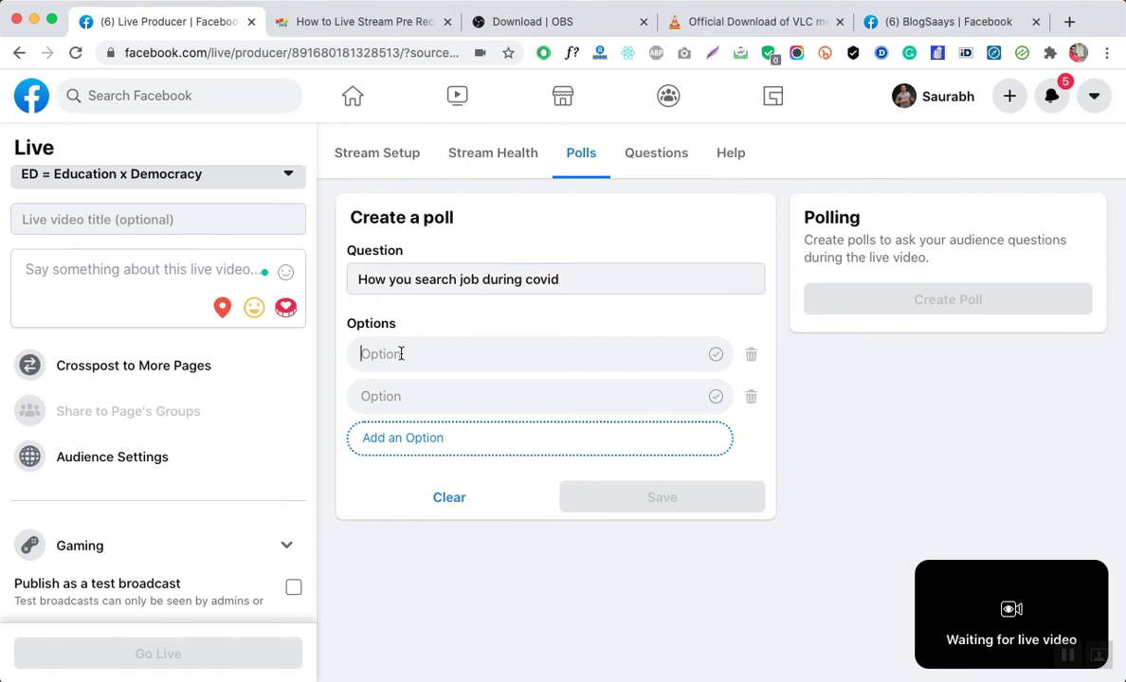
pyautogui.write('Online')
pyautogui.press('Tab')
pyautogui.click(379, 396)
pyautogui.write('Jo')
pyautogui.press('BackSpace')
pyautogui.press('BackSpace')
pyautogui.write('Comm')
pyautogui.press('BackSpace')
pyautogui.press('BackSpace')
pyautogui.press('BackSpace')
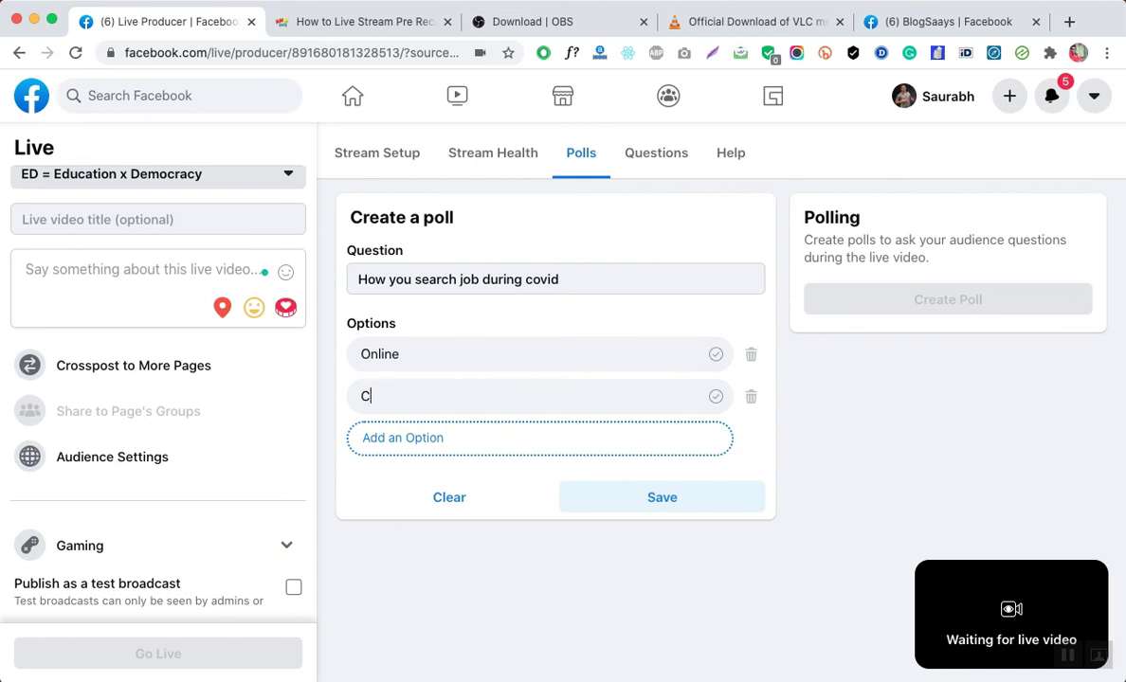
pyautogui.press('BackSpace')
# Enter "Reference from friends" as the second poll option and save the poll.
pyautogui.write('Reffera')
pyautogui.press('BackSpace')
pyautogui.press('BackSpace')
pyautogui.press('BackSpace')
pyautogui.press('BackSpace')
pyautogui.press('BackSpace')
pyautogui.write('ferece')
pyautogui.press('BackSpace')
pyautogui.press('BackSpace')
pyautogui.write('nce from')
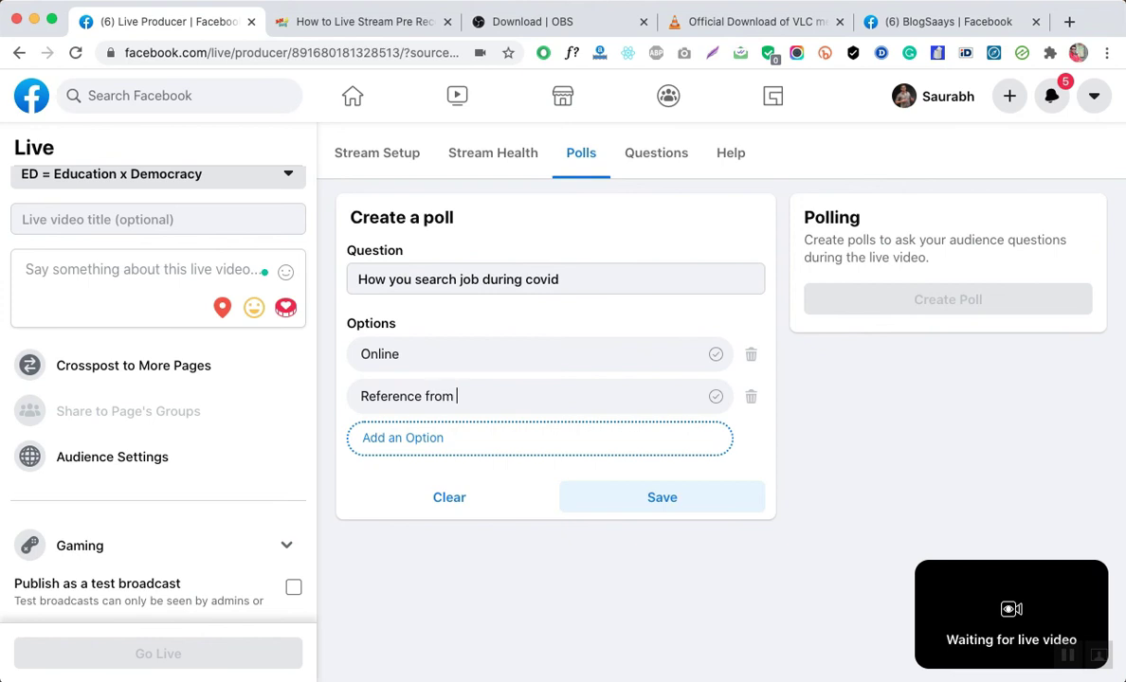
pyautogui.write(' freinds')
pyautogui.press('BackSpace')
pyautogui.press('BackSpace')
pyautogui.press('BackSpace')
pyautogui.press('BackSpace')
pyautogui.press('BackSpace')
pyautogui.write('iends')
pyautogui.click(711, 509)
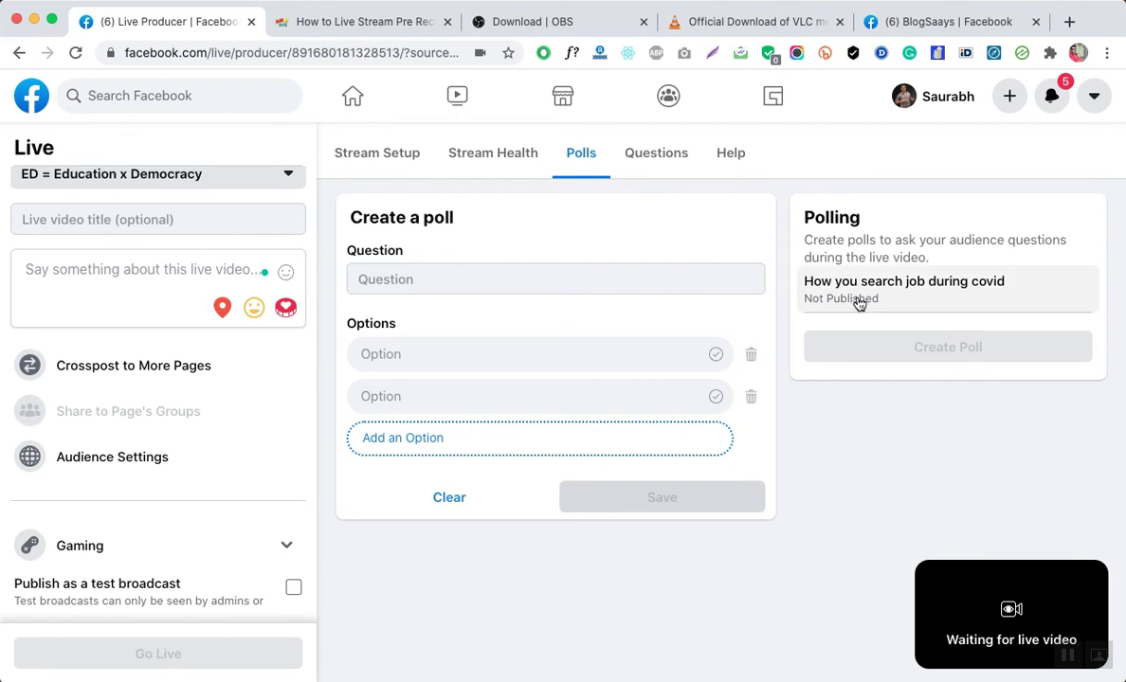
# Look over the live post options, the test broadcast setting and the polls section.
pyautogui.scroll(-1, 219, 409)
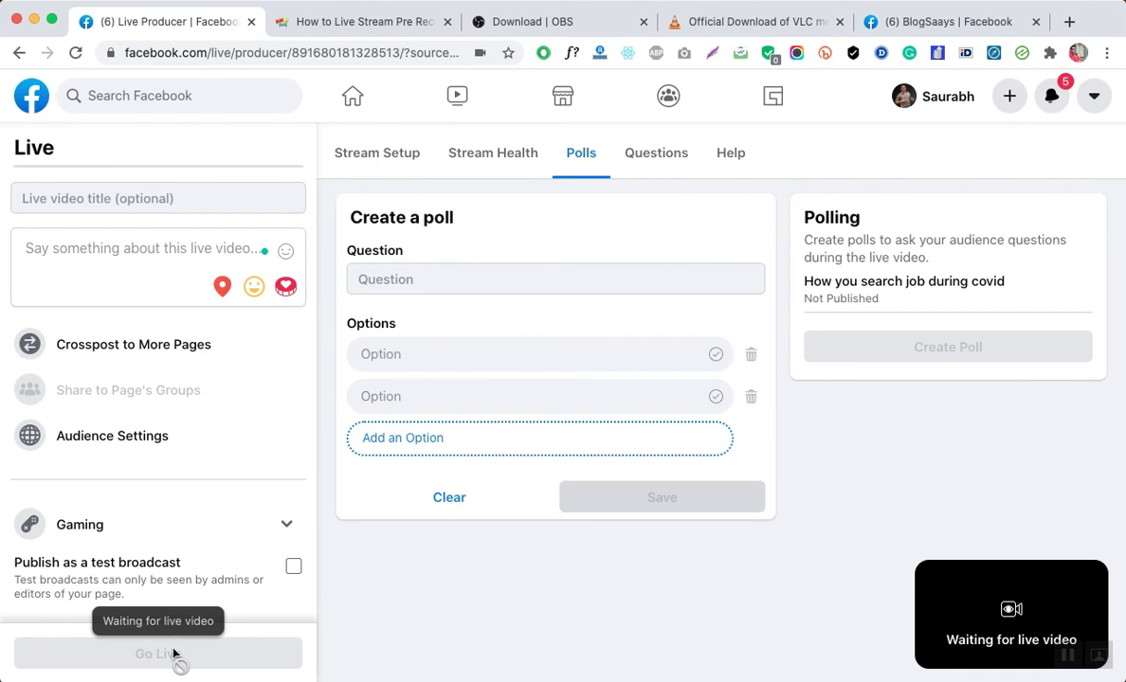
pyautogui.scroll(5, 196, 377)
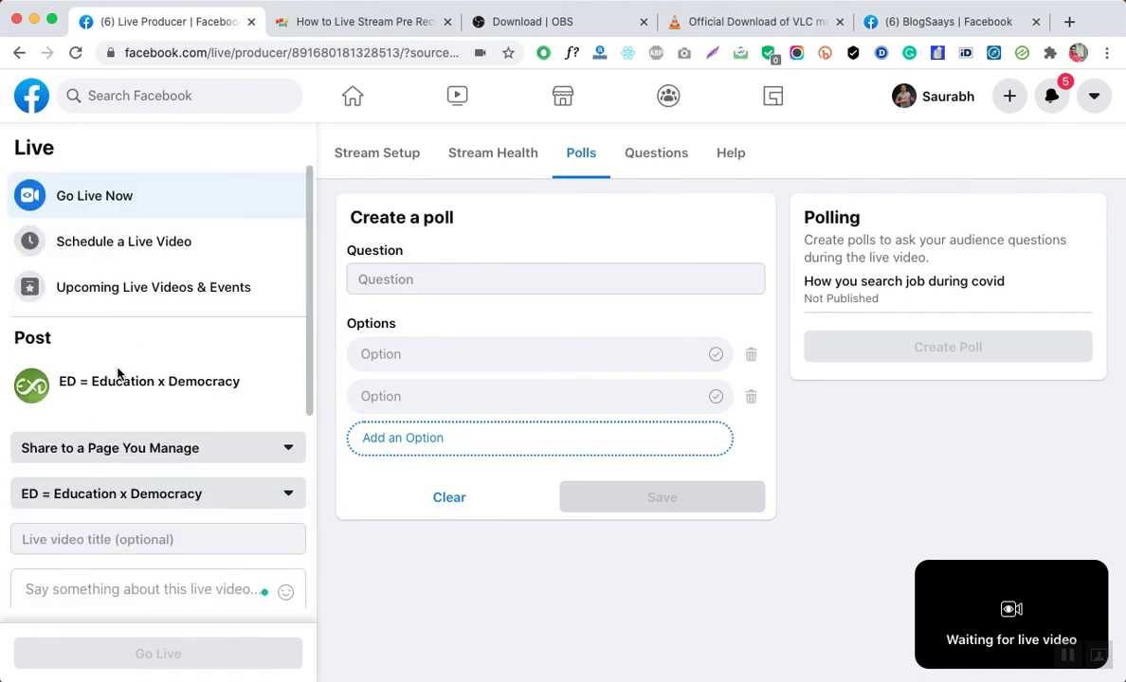
pyautogui.scroll(-5, 118, 374)
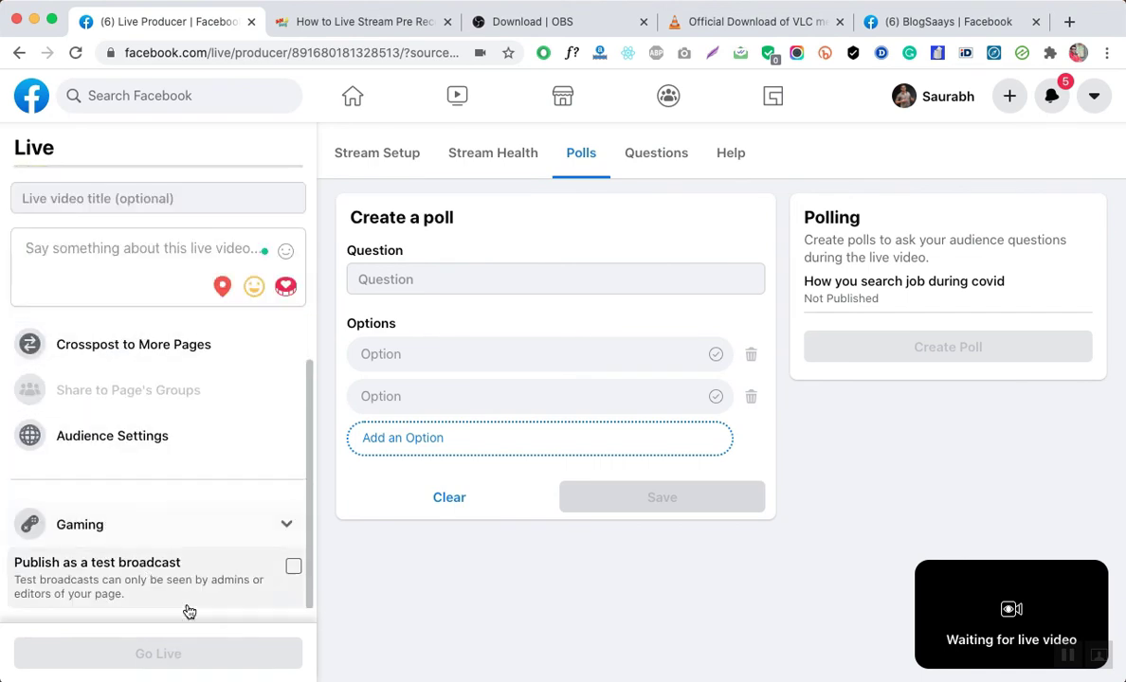
pyautogui.scroll(3, 565, 514)
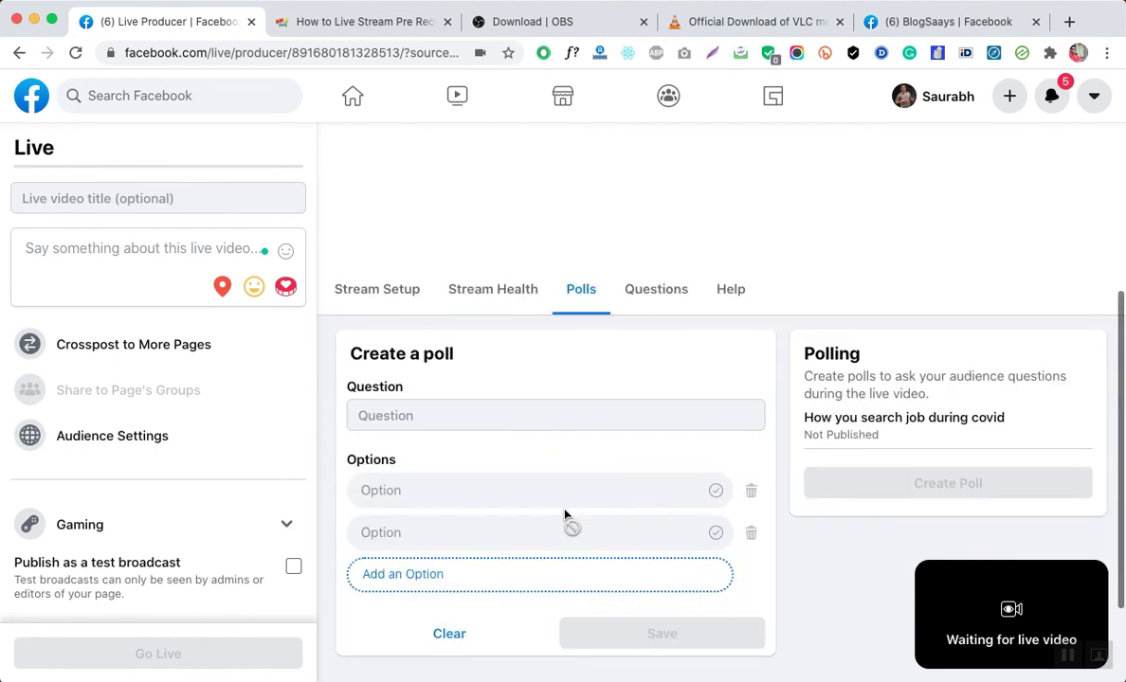
pyautogui.scroll(2, 565, 515)
pyautogui.scroll(-4, 810, 479)
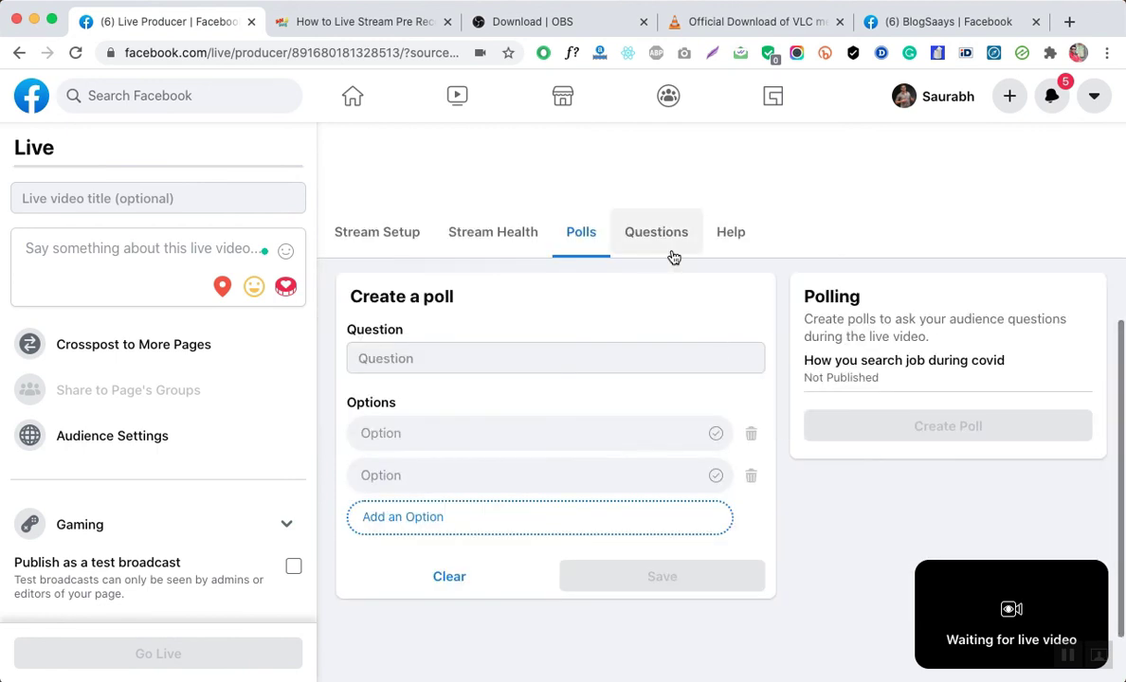
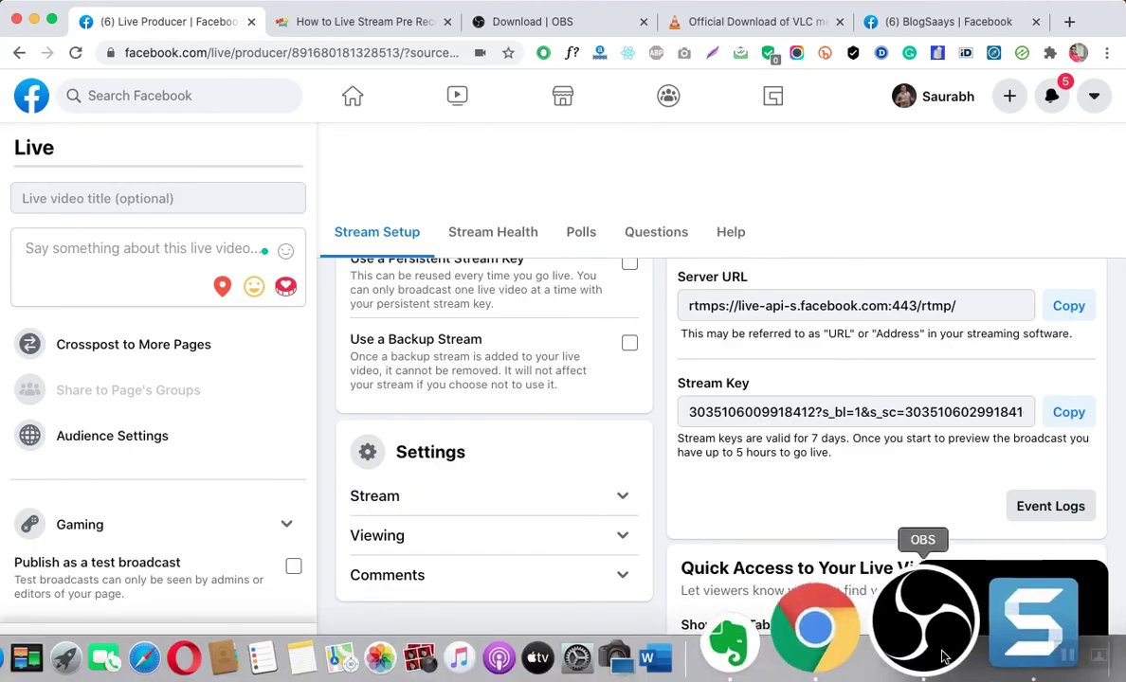
# Switch to OBS and stop the running stream.
pyautogui.click(924, 614)
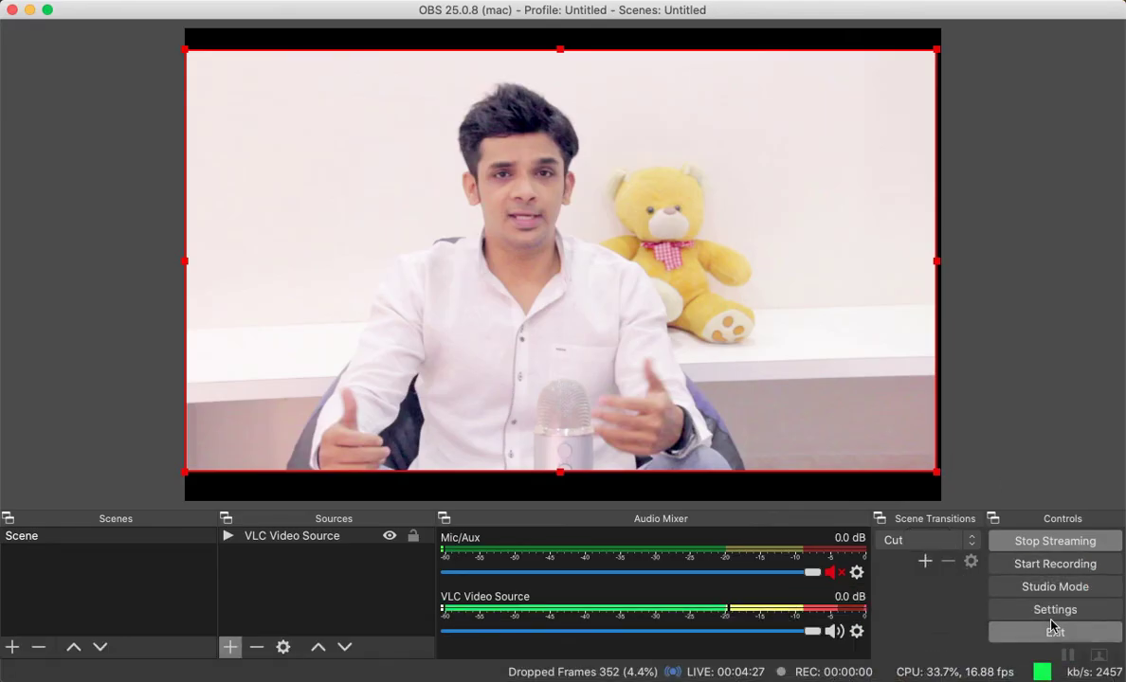
pyautogui.click(1059, 542)
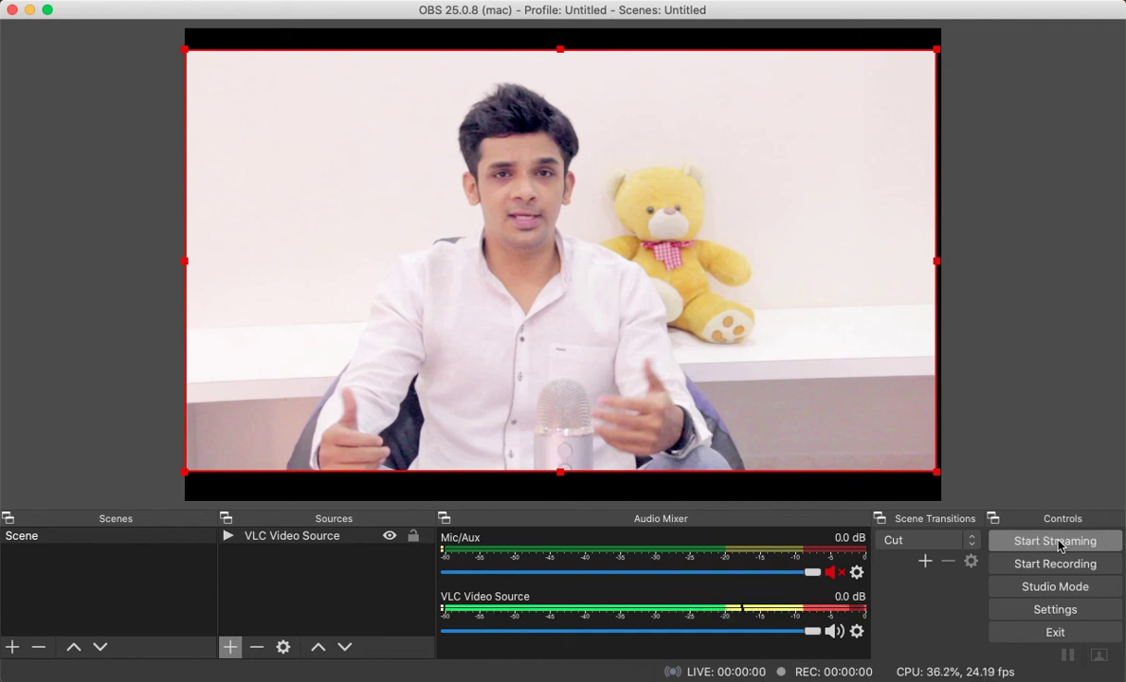
# Replace the Facebook Live stream key in the OBS Stream settings with the copied one and save the settings.
pyautogui.click(1052, 615)
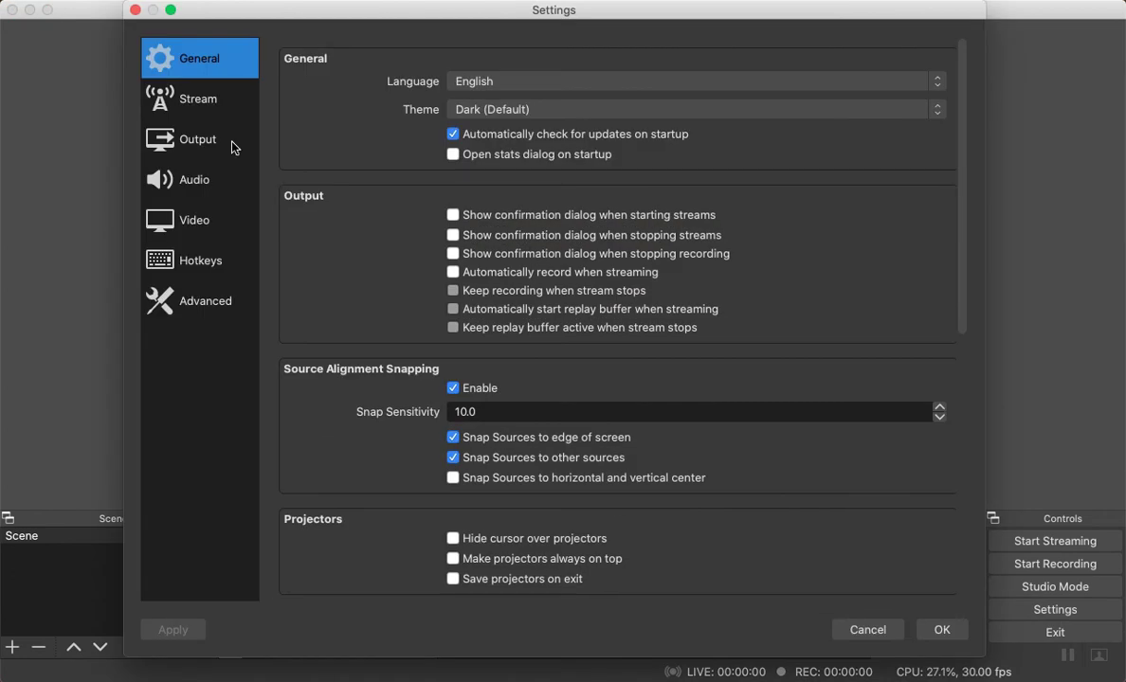
pyautogui.click(188, 105)
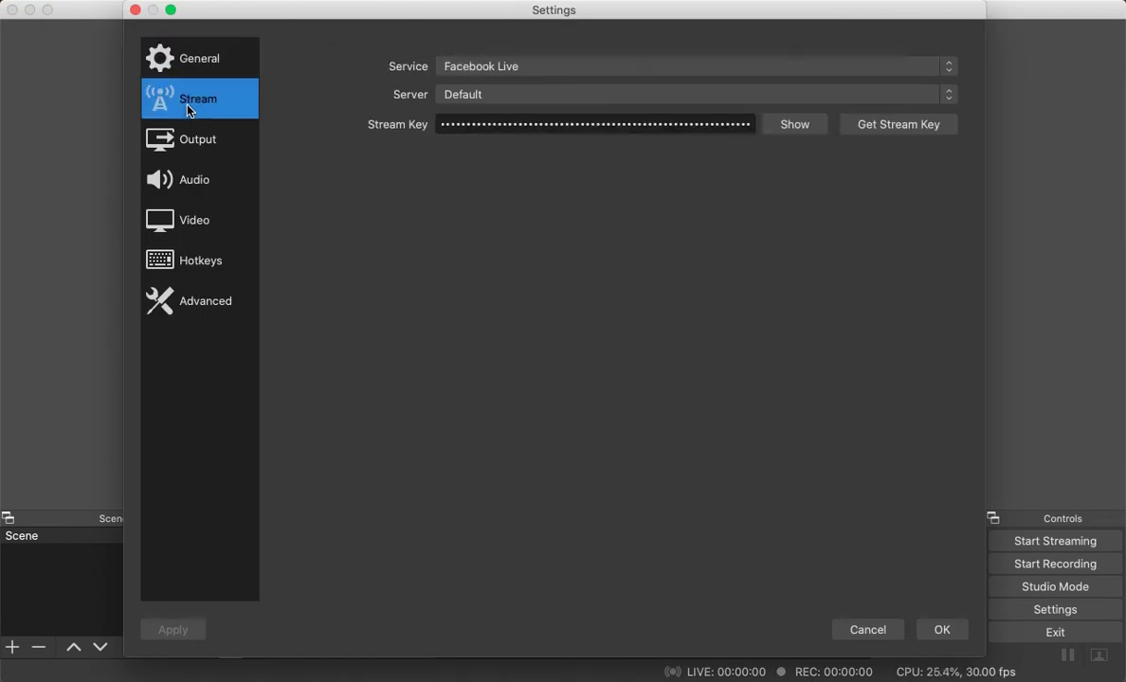
pyautogui.click(796, 125)
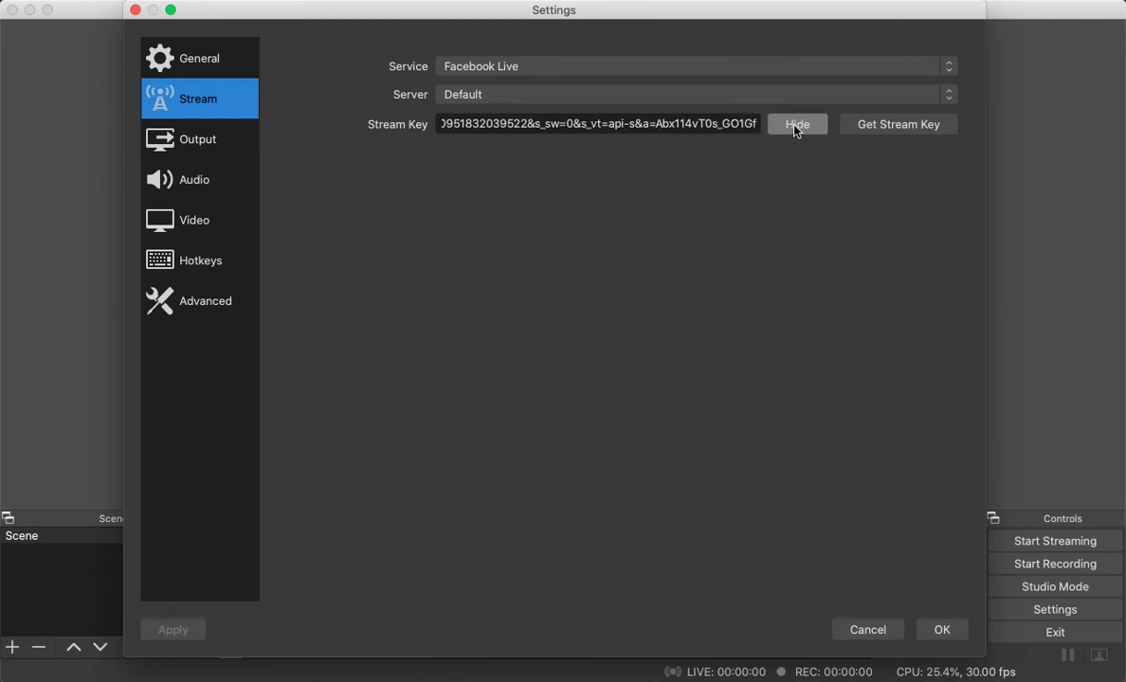
pyautogui.tripleClick(665, 126)
pyautogui.press('super+v')
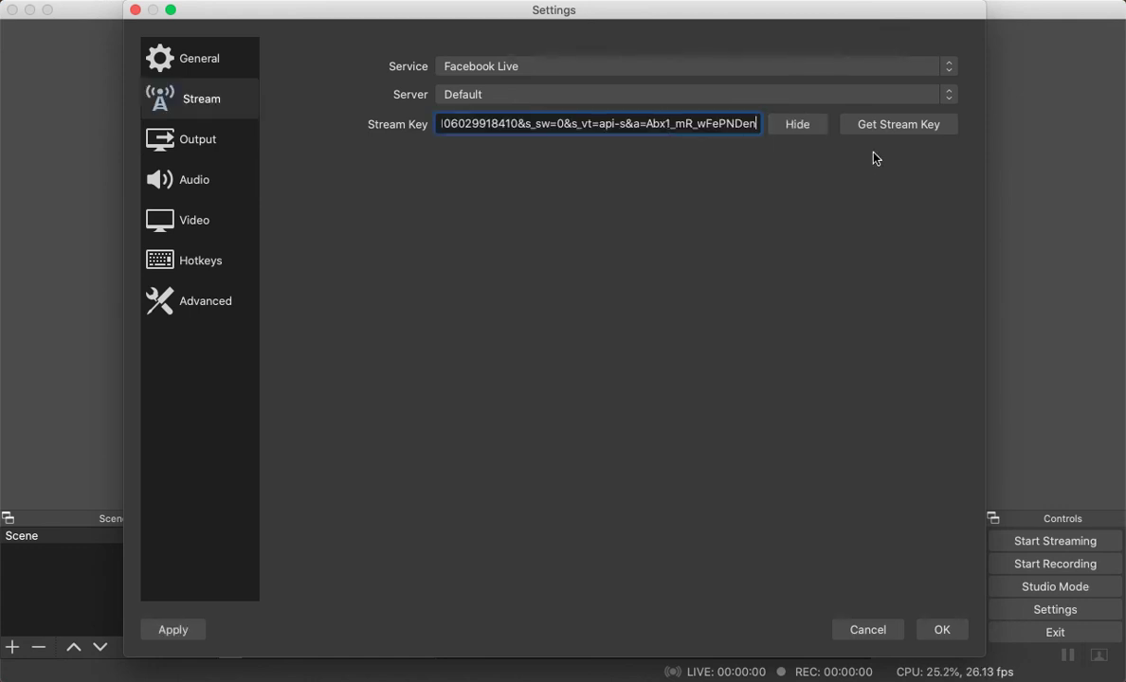
pyautogui.click(939, 631)
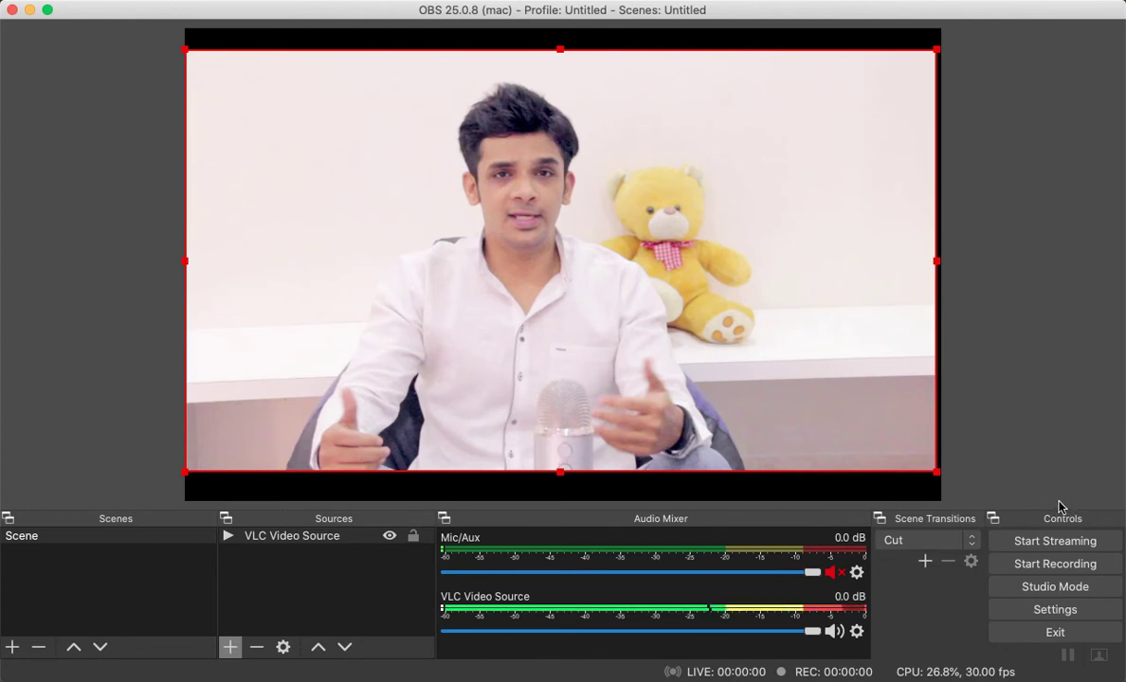
# Start streaming from OBS and switch back to Facebook Live Producer in Chrome.
pyautogui.click(1023, 546)
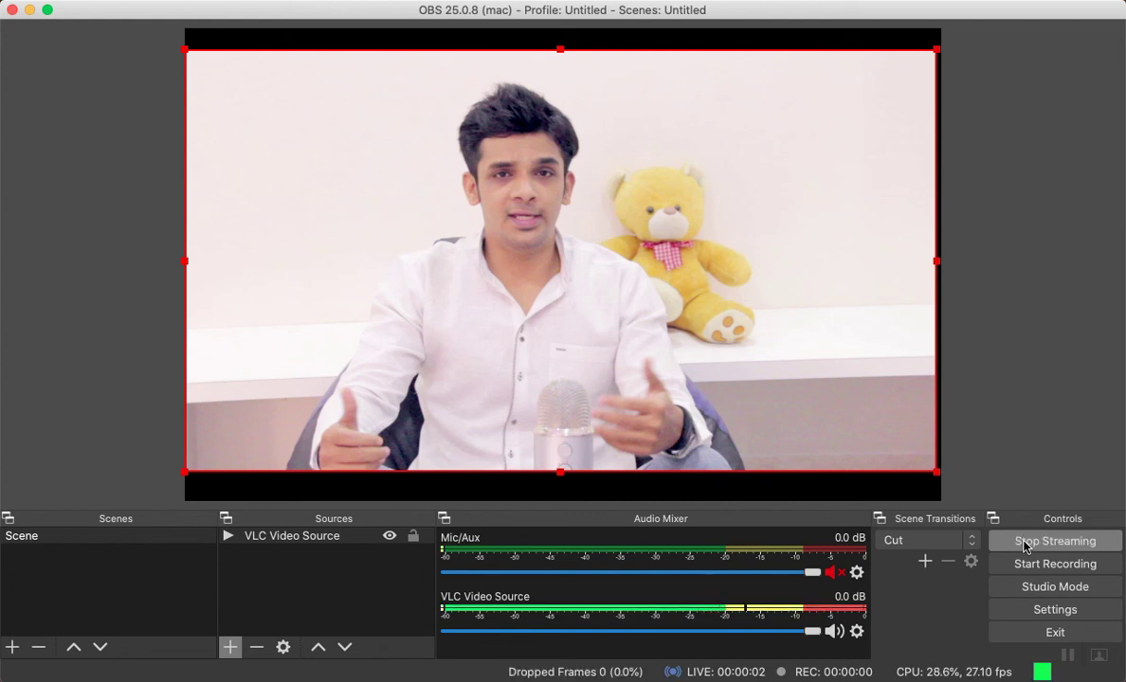
pyautogui.press('super+Tab')
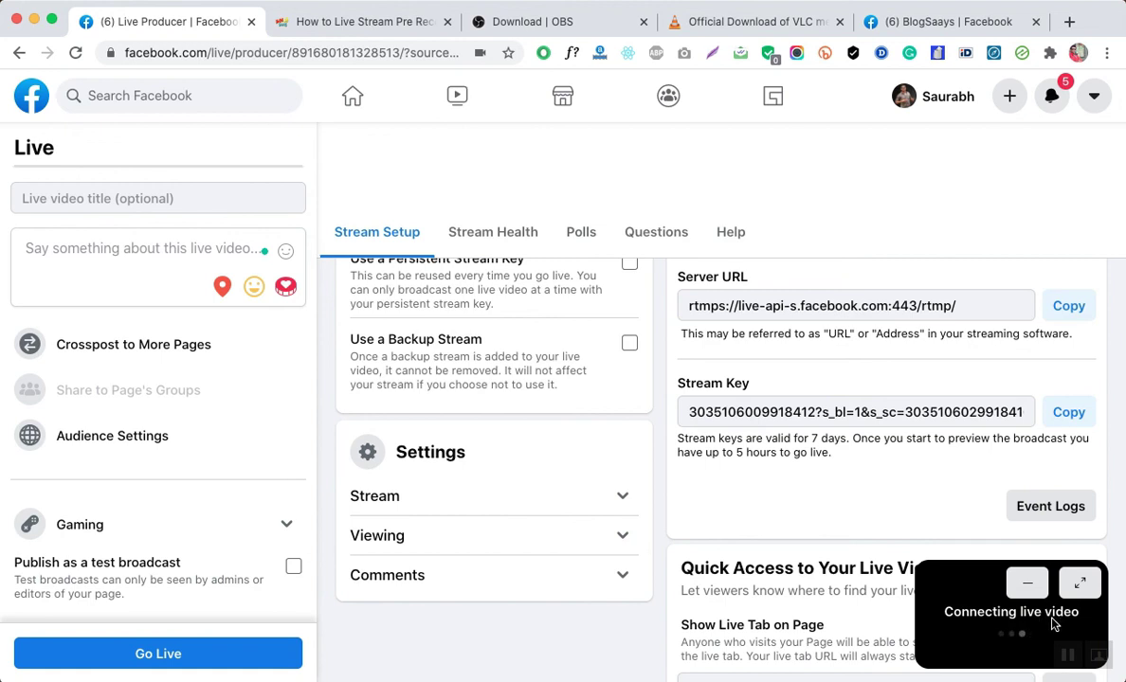
# Enlarge the live video preview and close the Event Logs.
pyautogui.click(1012, 616)
pyautogui.click(1076, 588)
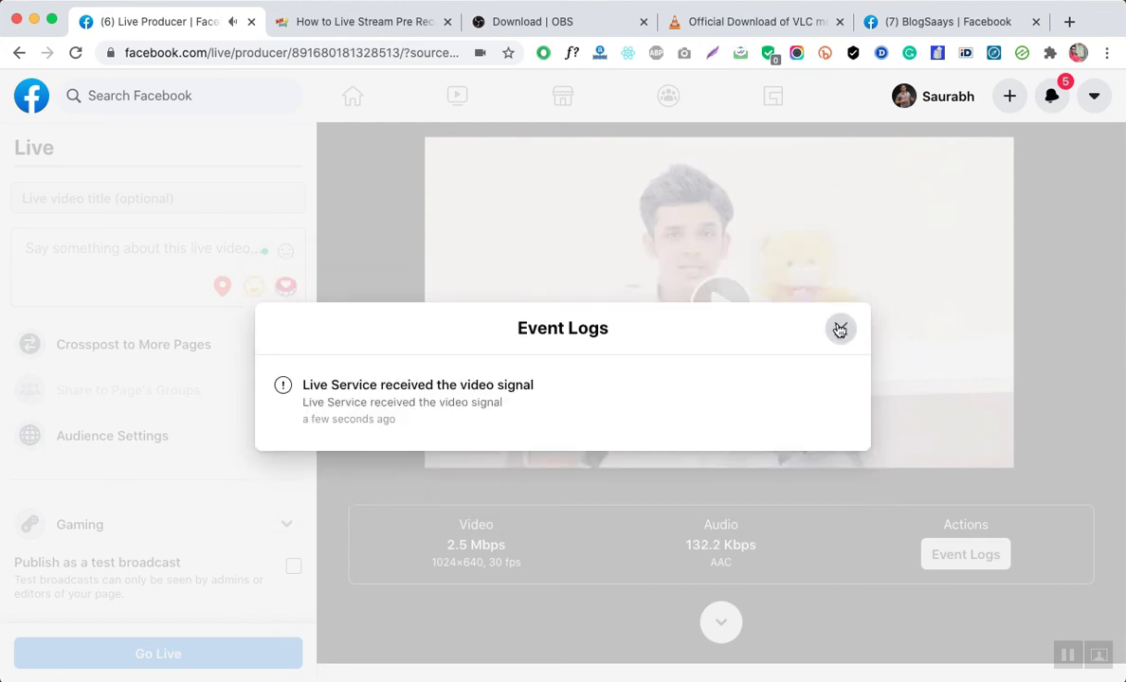
pyautogui.click(840, 329)
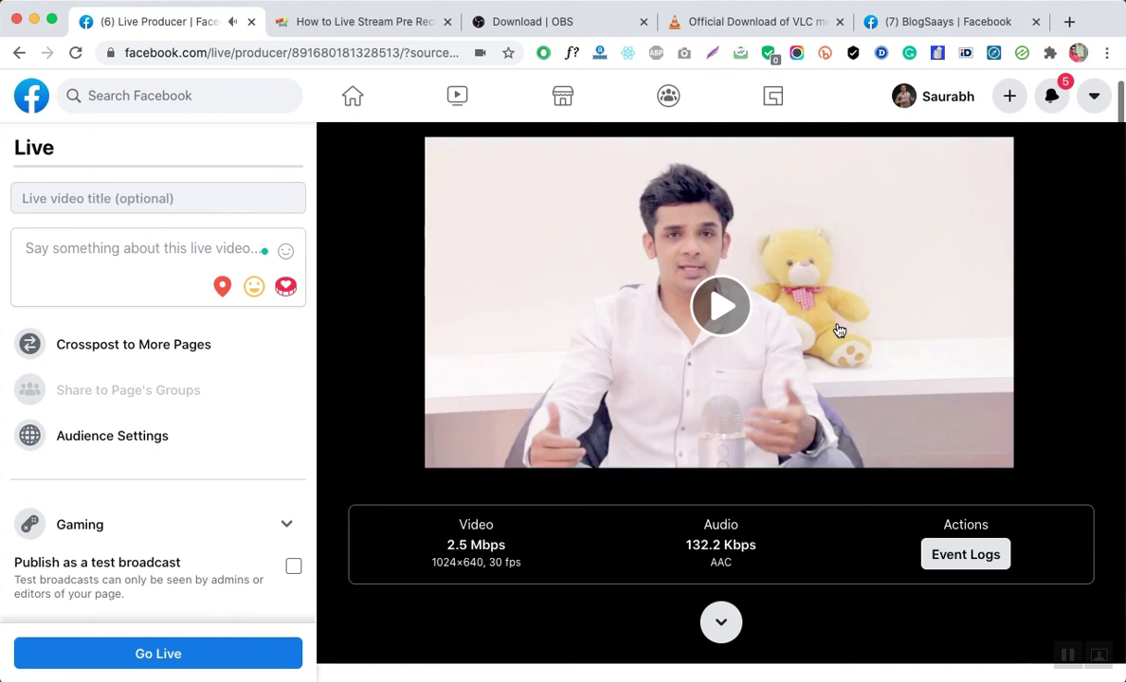
# Review the Stream Setup page and the OBS and VLC download pages, returning to Live Producer.
pyautogui.scroll(-6, 839, 329)
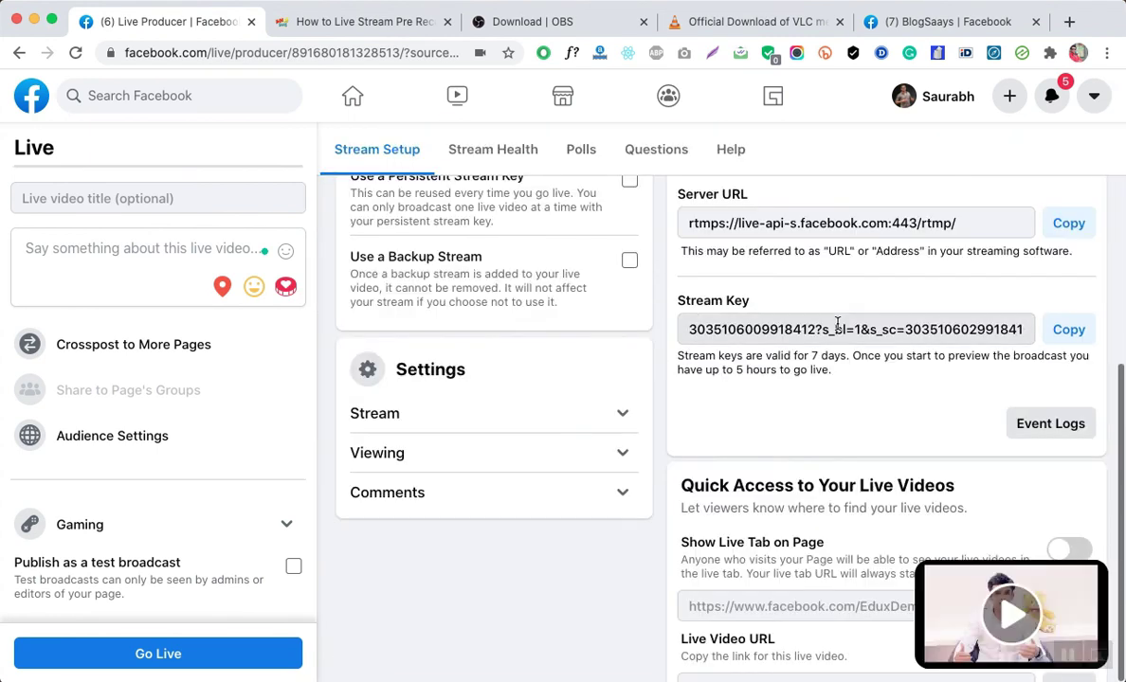
pyautogui.scroll(-1, 838, 325)
pyautogui.scroll(15, 837, 327)
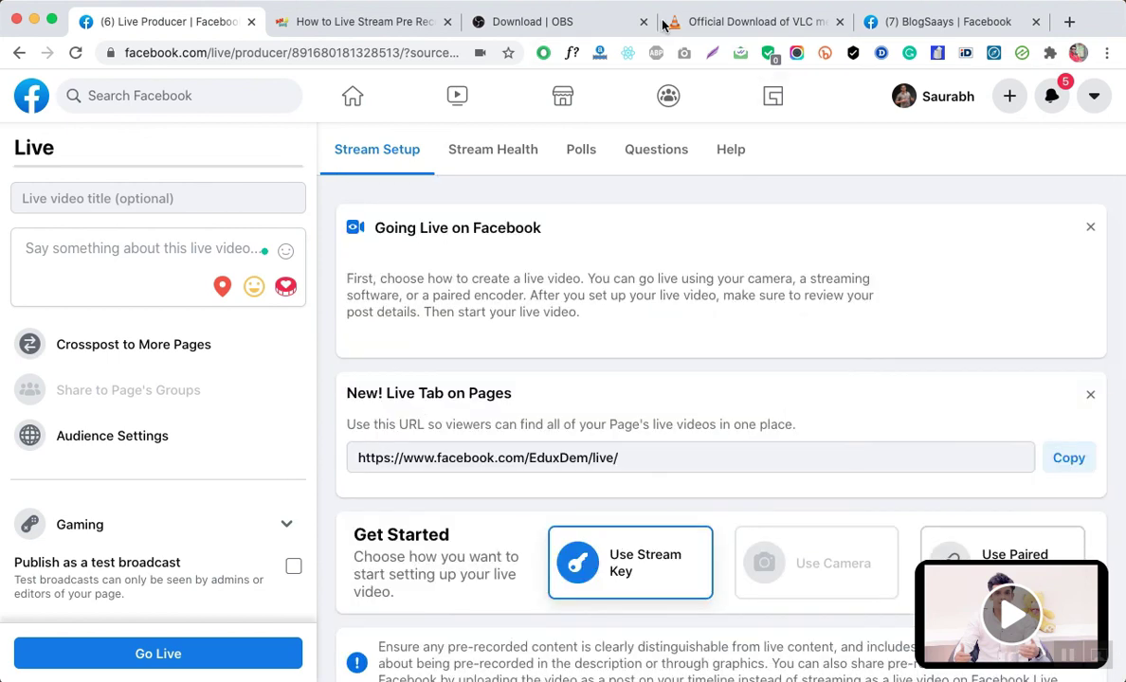
pyautogui.click(552, 22)
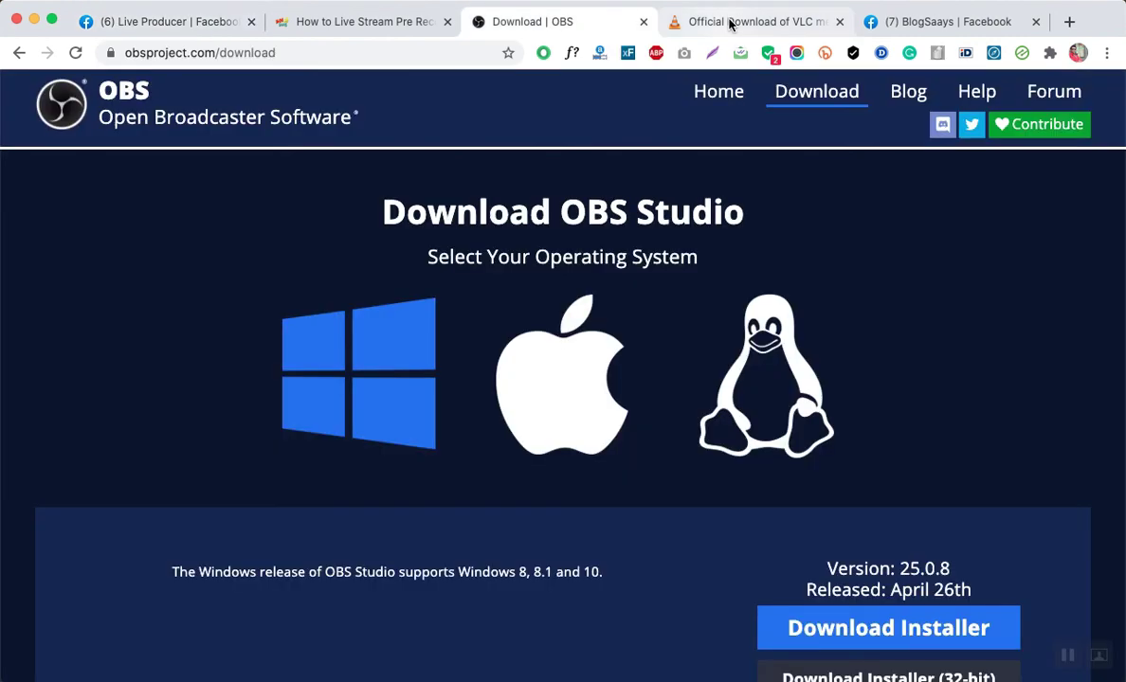
pyautogui.click(730, 22)
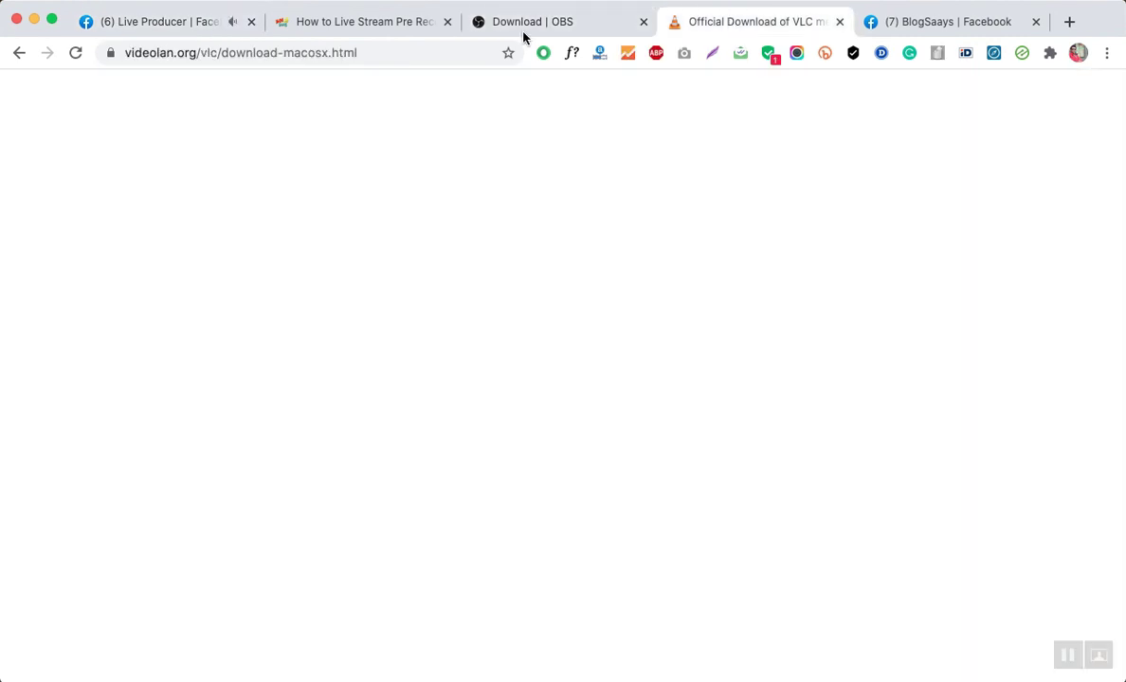
pyautogui.click(190, 23)
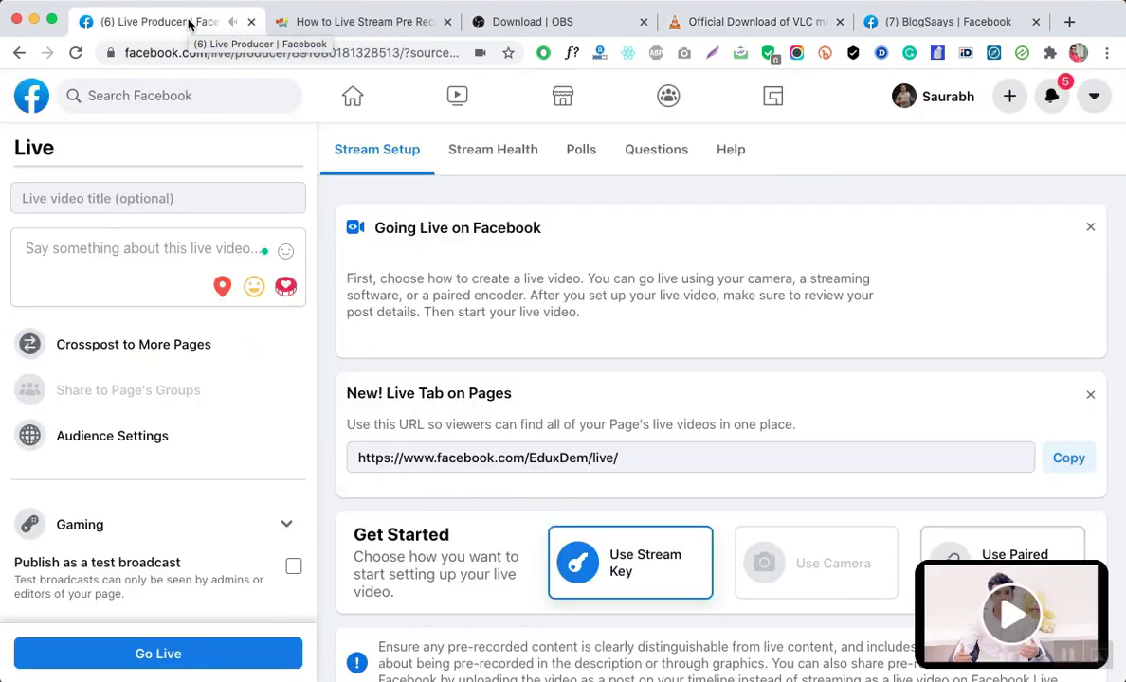
# Examine the Use Stream Key choice, the setup options and the Live Stream Setup details.
pyautogui.scroll(-5, 781, 508)
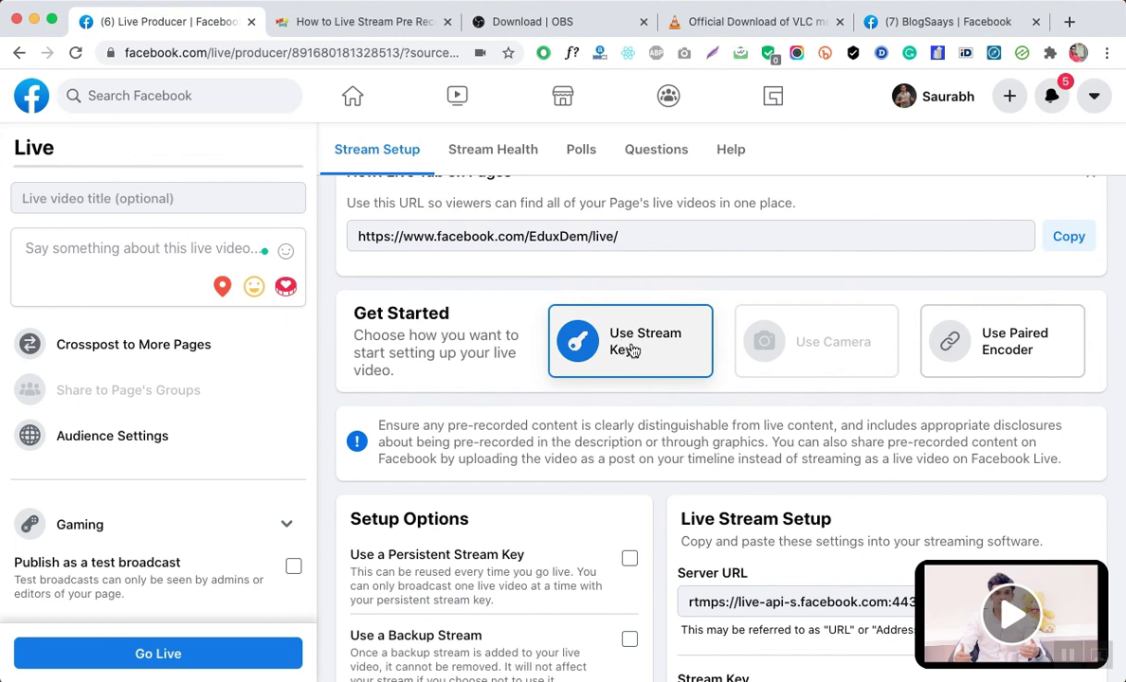
pyautogui.scroll(-4, 632, 357)
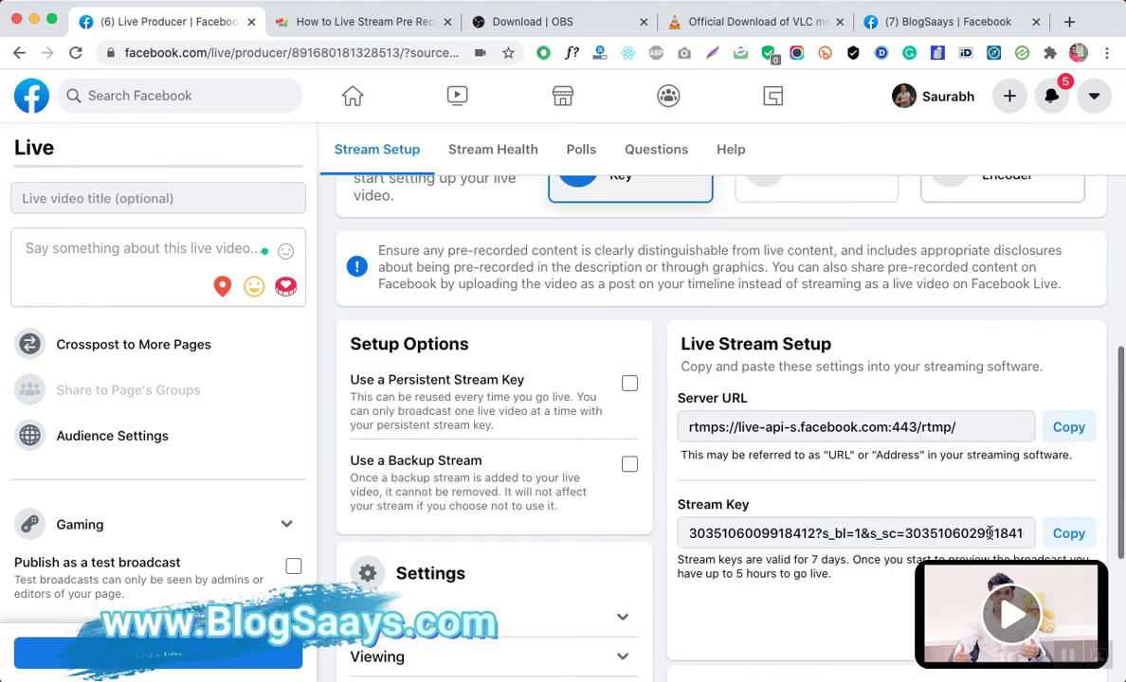
pyautogui.scroll(-4, 663, 398)
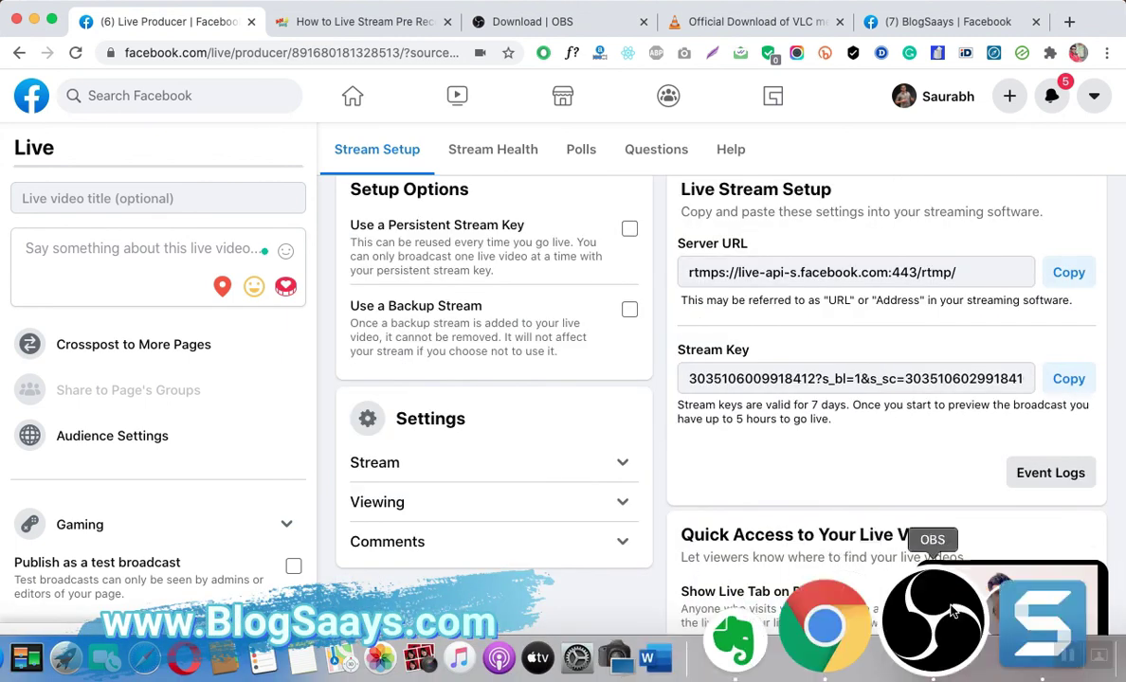
# Switch to OBS, stop the stream and minimize the OBS window.
pyautogui.click(933, 644)
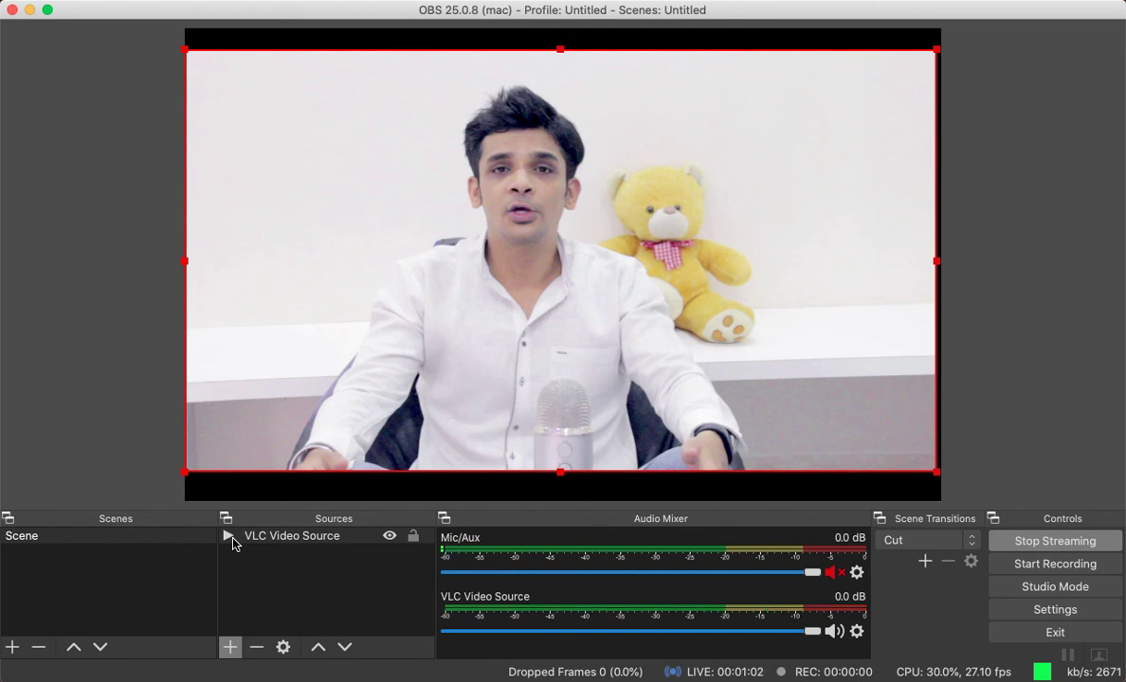
pyautogui.click(1054, 542)
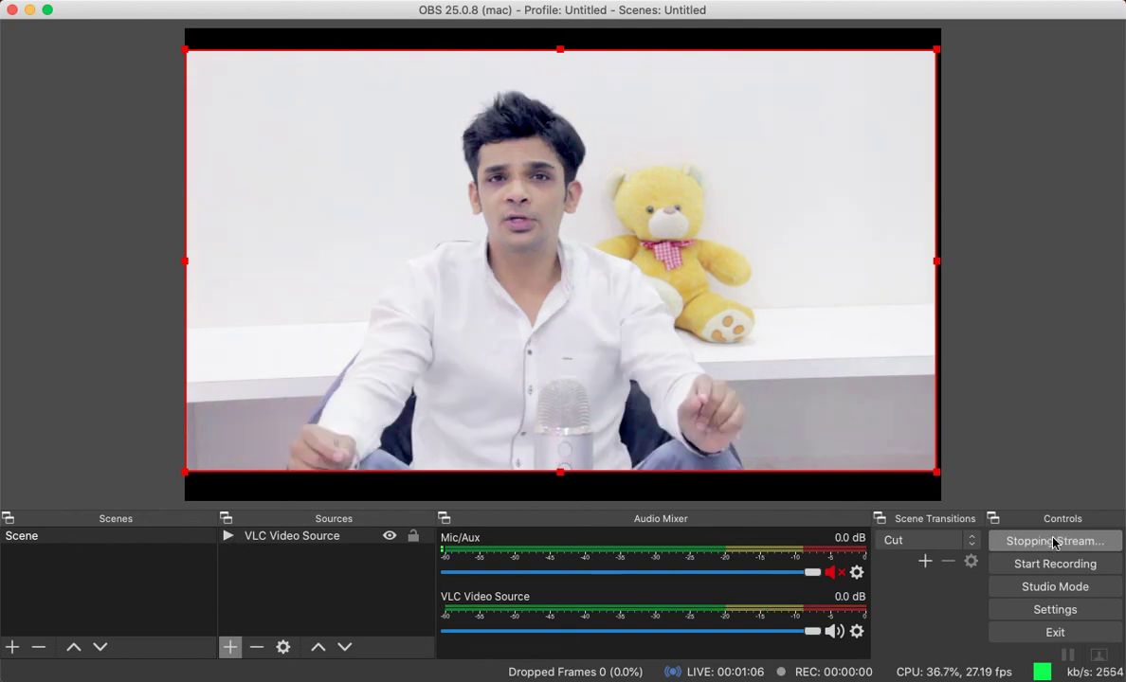
pyautogui.click(30, 11)
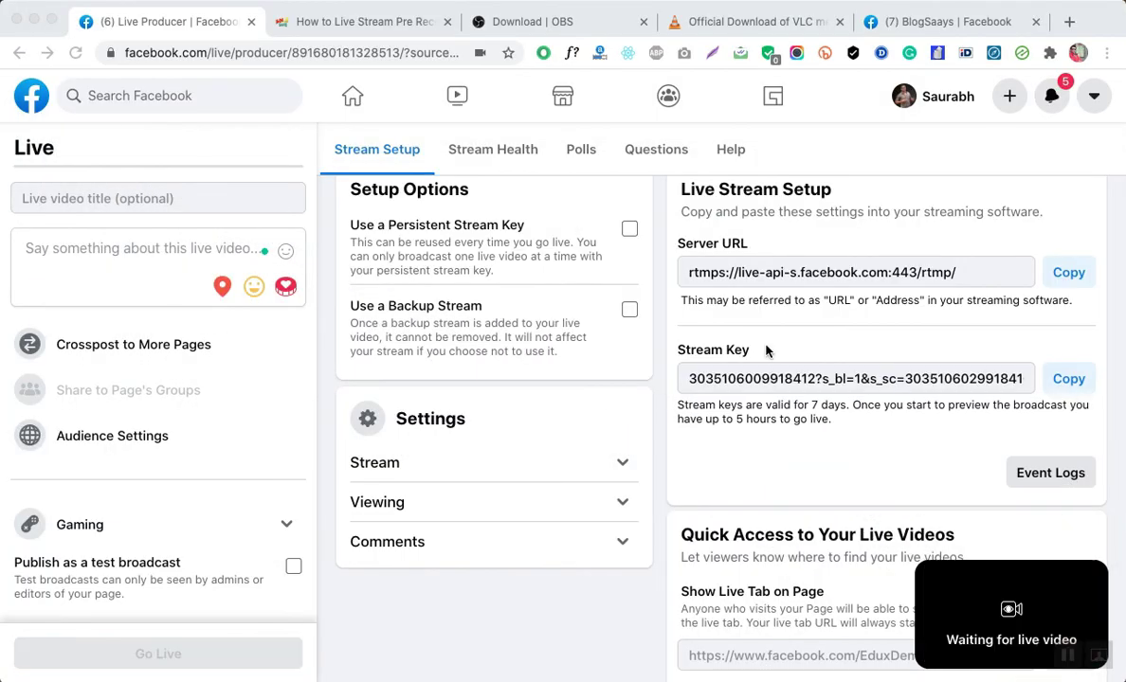
pyautogui.scroll(-3, 1022, 616)
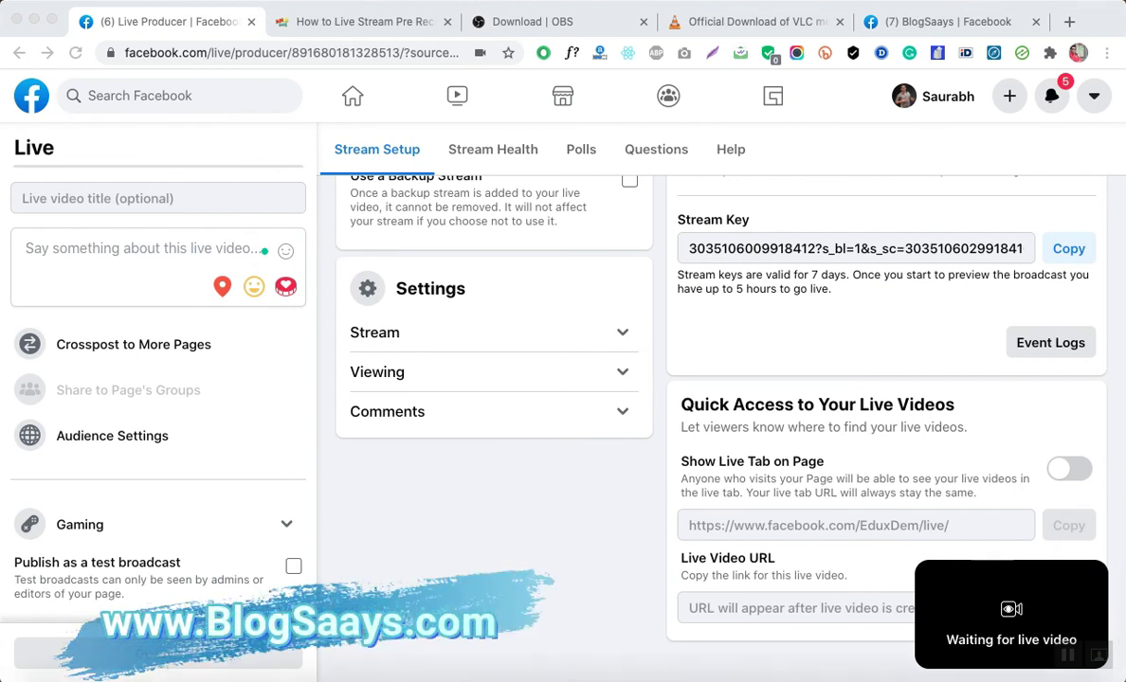
pyautogui.moveTo(827, 633)
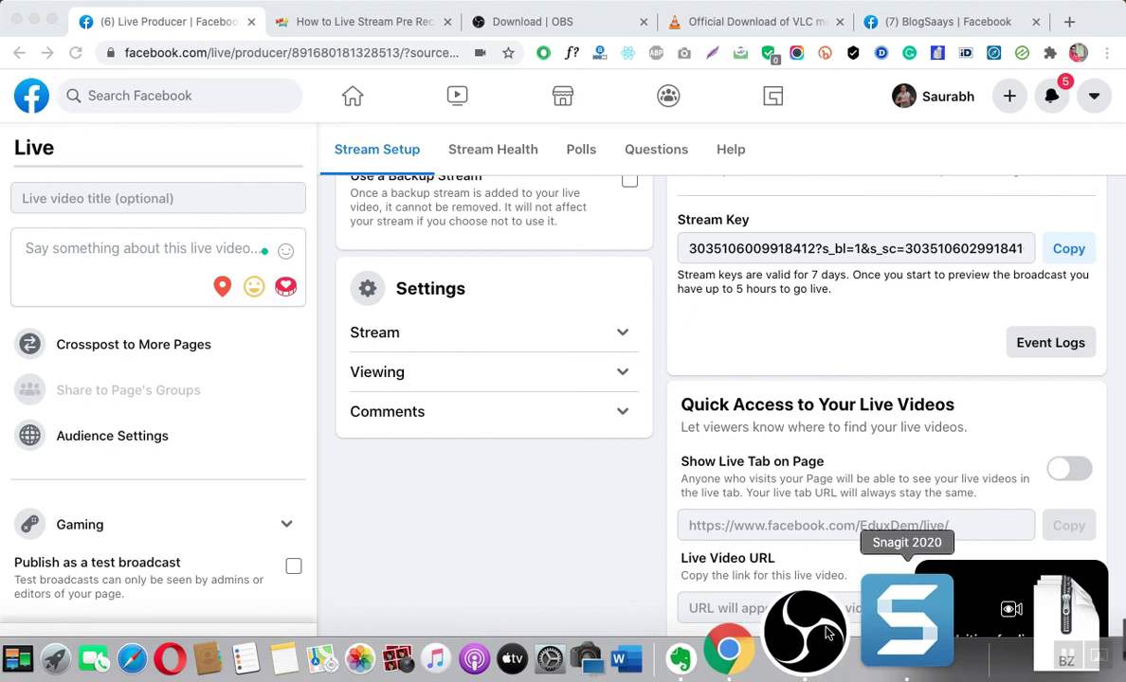